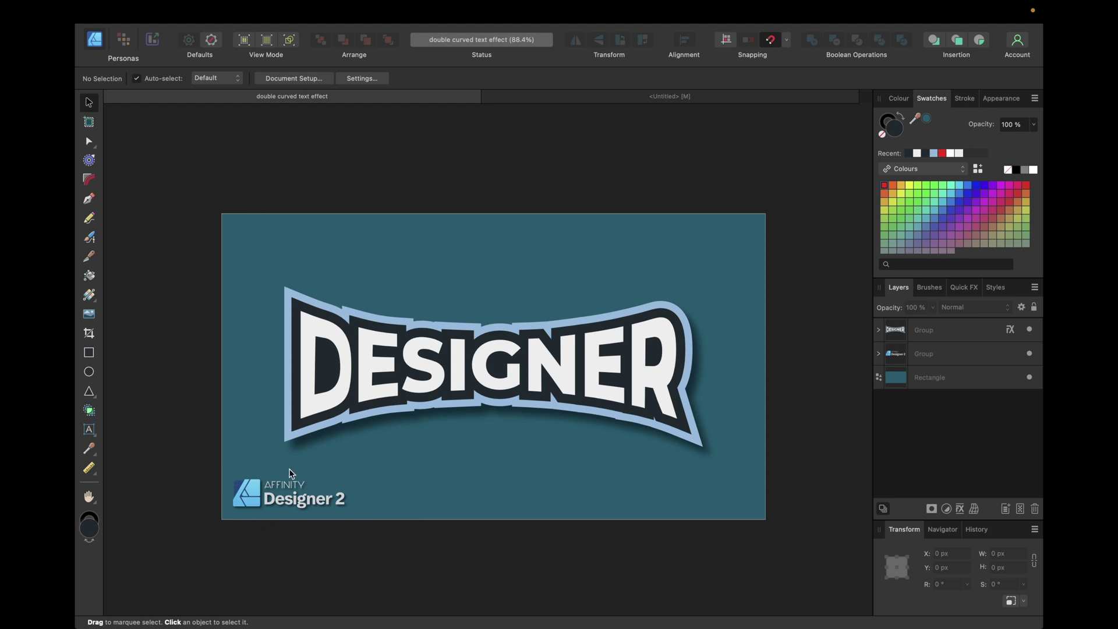
Step: In the untitled document, cover the whole page with a white 1920 × 1080 px rectangle and lock it
{"action": "left_click", "coordinate": [542, 103]}
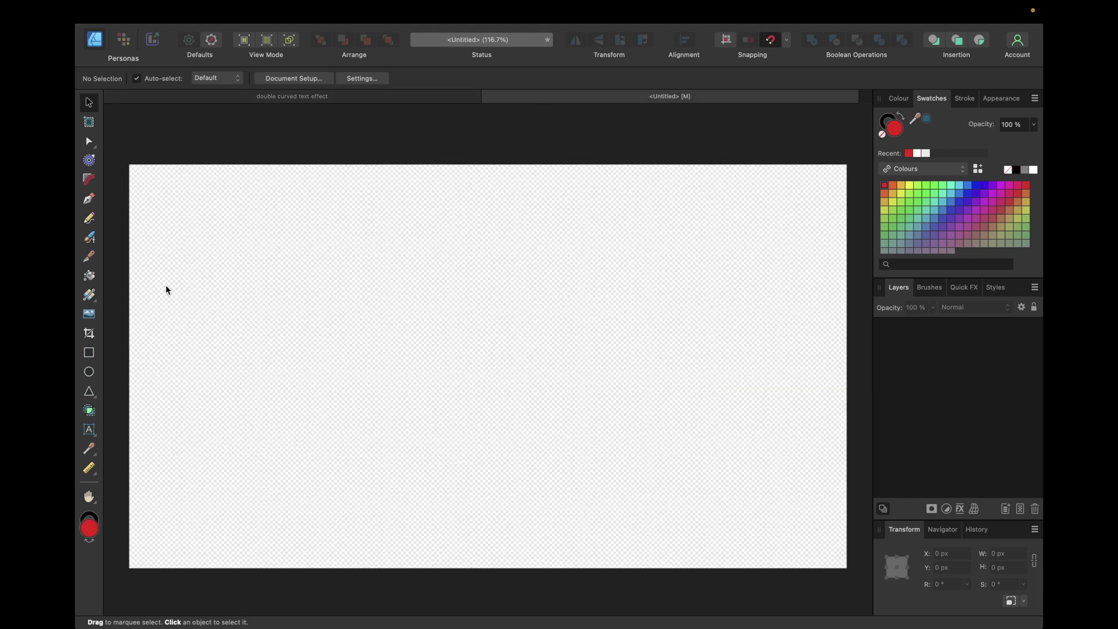
{"action": "left_click", "coordinate": [88, 353]}
{"action": "mouse_move", "coordinate": [130, 165]}
{"action": "left_mouse_down"}
{"action": "mouse_move", "coordinate": [597, 473]}
{"action": "mouse_move", "coordinate": [846, 567]}
{"action": "left_mouse_up"}
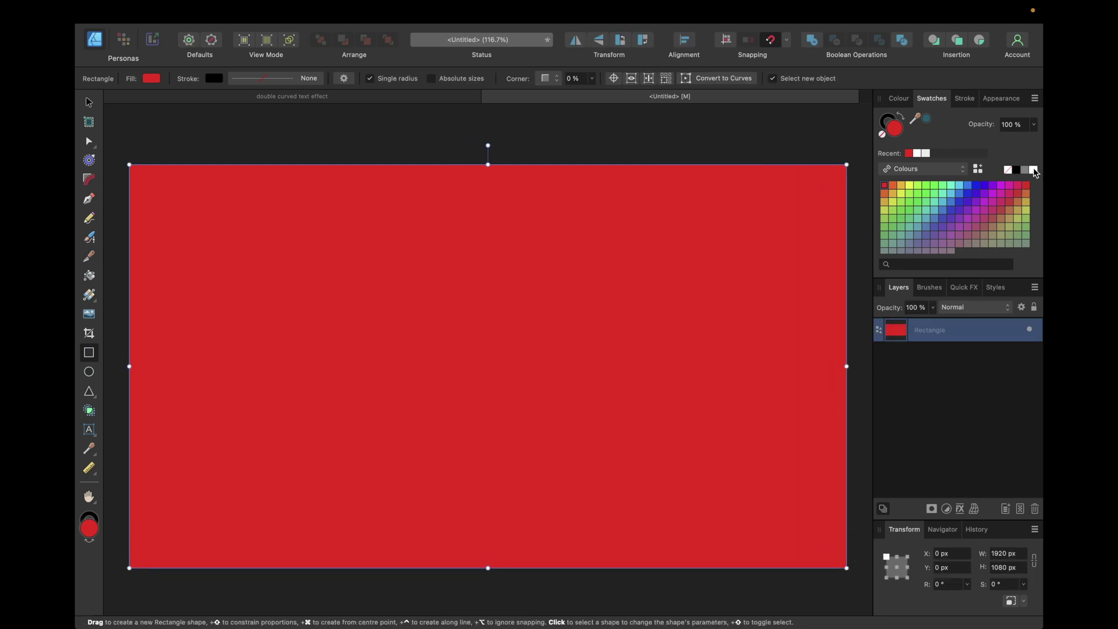
{"action": "left_click", "coordinate": [1033, 170]}
{"action": "left_click", "coordinate": [1035, 308]}
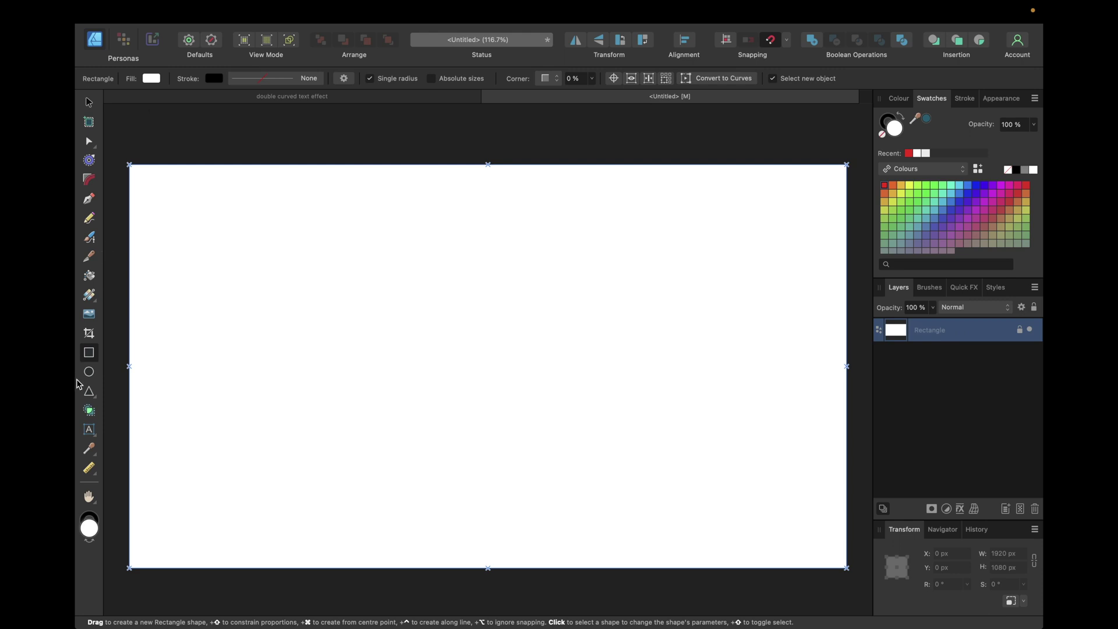
Step: Add the art text "DESIGNER" on the page and enlarge it proportionally to about 1196 px wide
{"action": "left_click", "coordinate": [89, 429]}
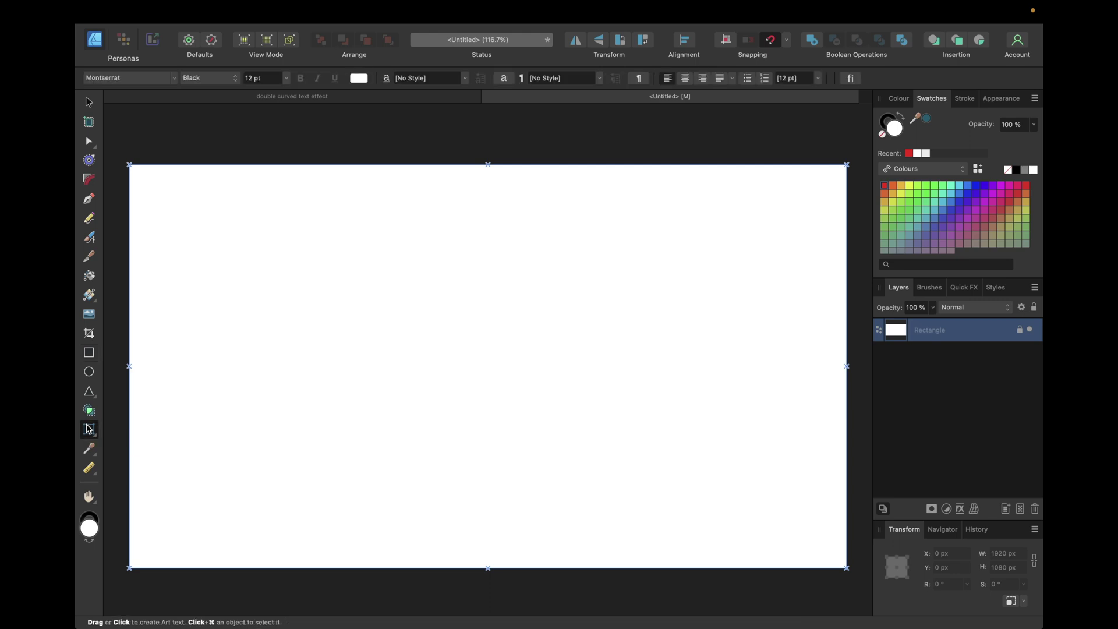
{"action": "left_click", "coordinate": [359, 360]}
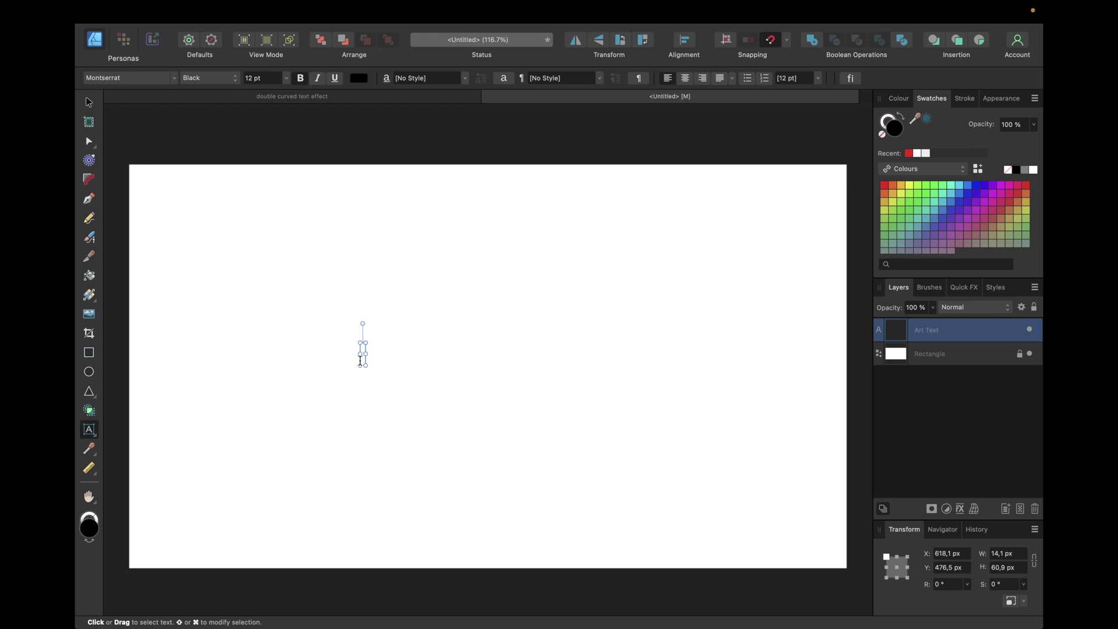
{"action": "type", "text": "DESIGNER"}
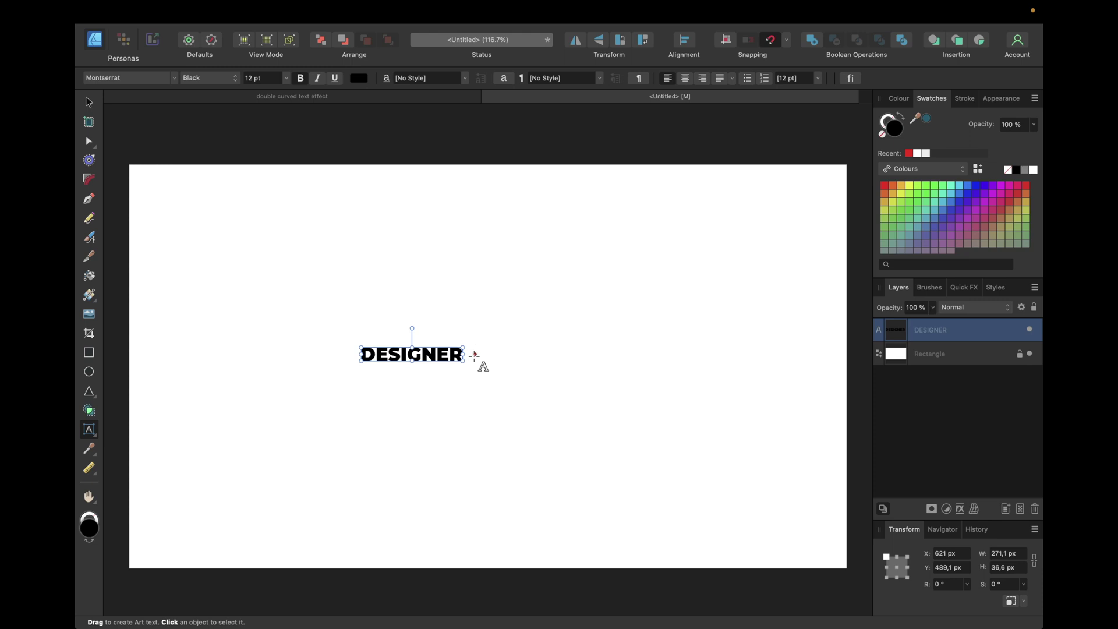
{"action": "left_click_drag", "start_coordinate": [464, 348], "coordinate": [808, 282]}
Step: Set the font of the whole DESIGNER text to Montserrat in the Black weight
{"action": "left_click_drag", "start_coordinate": [798, 328], "coordinate": [353, 324]}
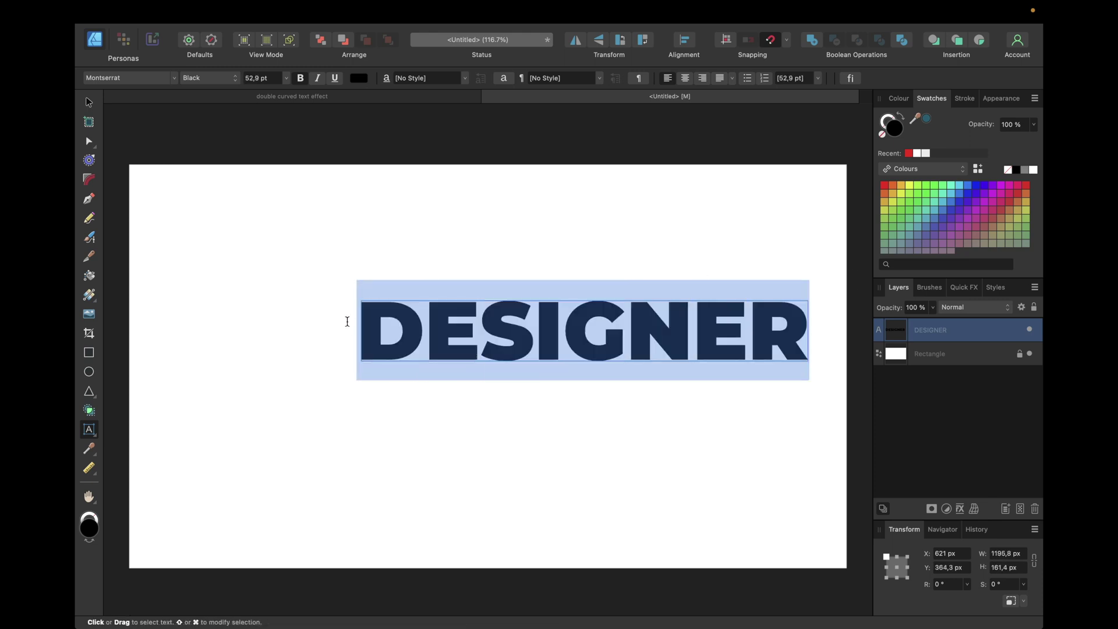
{"action": "left_click", "coordinate": [175, 78]}
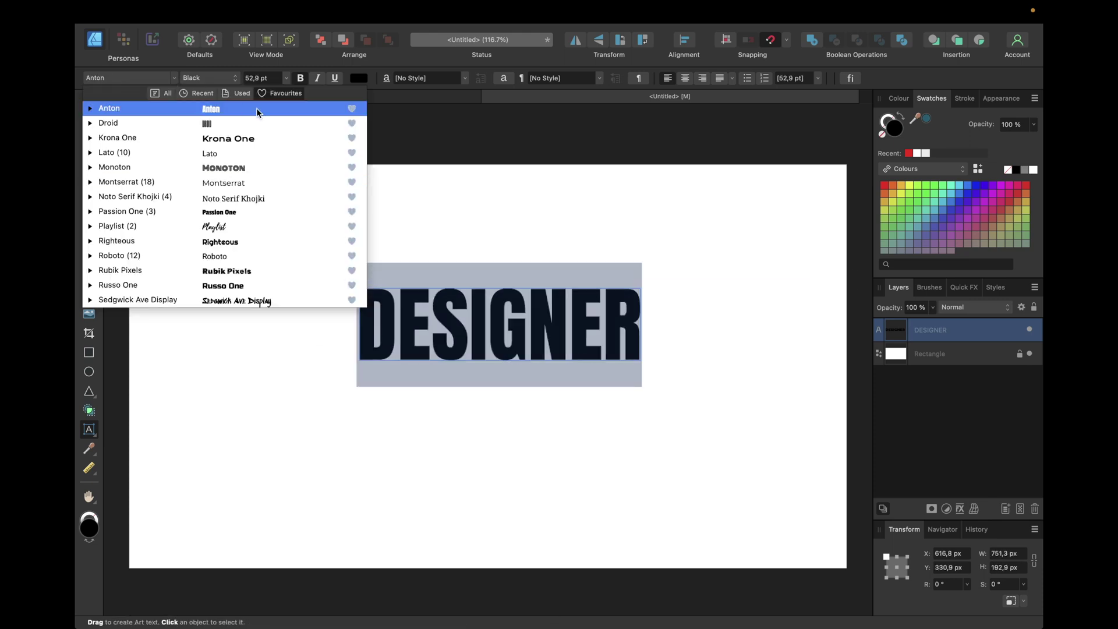
{"action": "left_click", "coordinate": [254, 183]}
{"action": "left_click", "coordinate": [241, 81]}
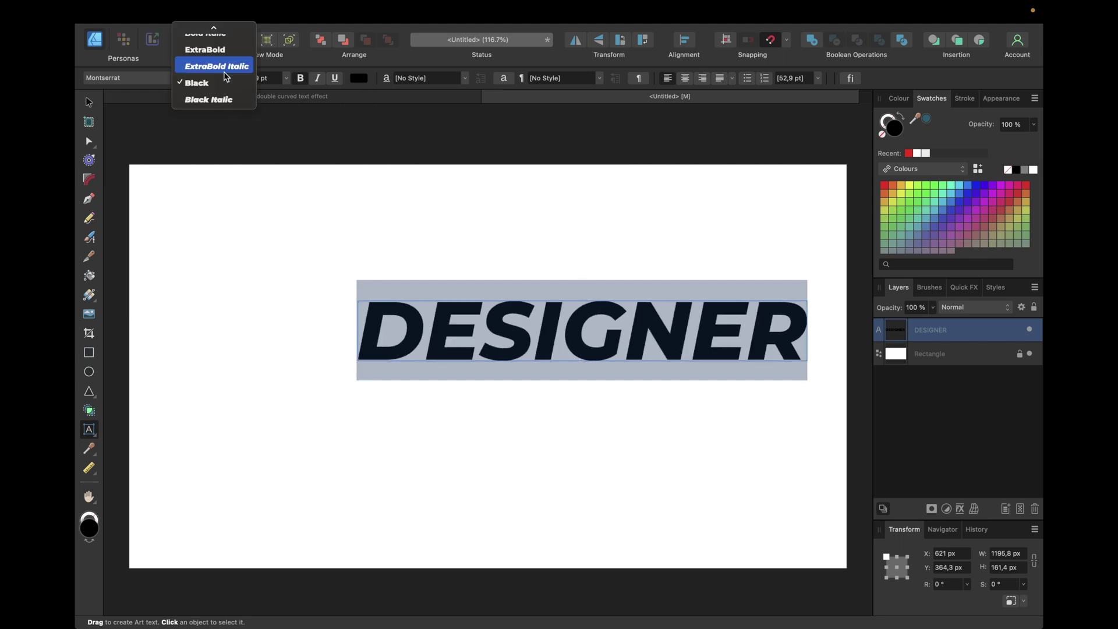
{"action": "left_click", "coordinate": [220, 79]}
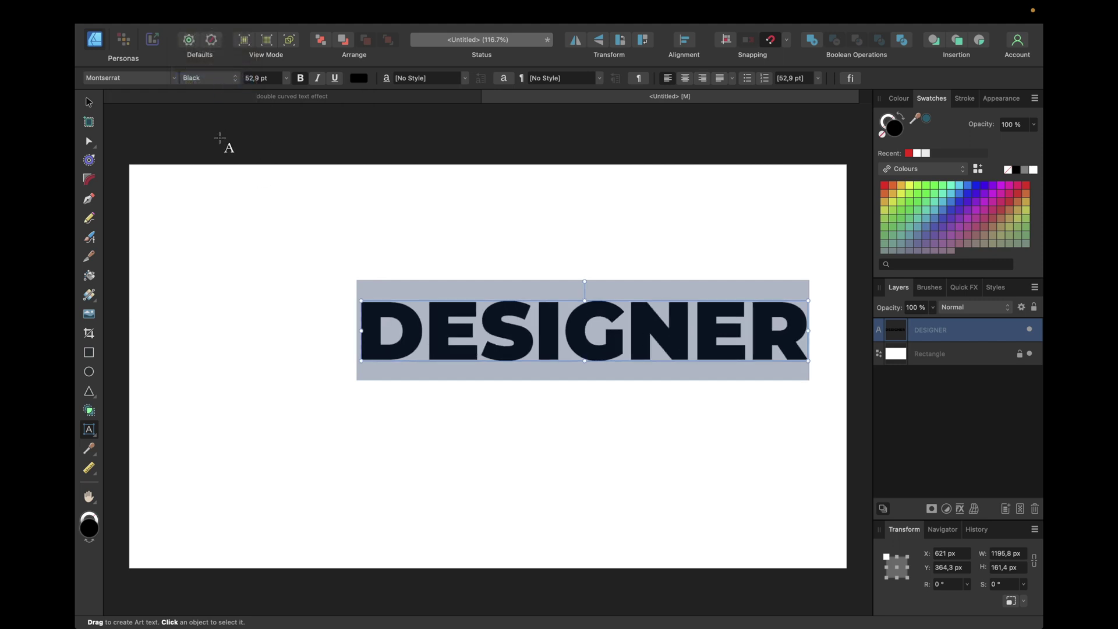
Step: Move the DESIGNER text to the centre of the page and deselect it
{"action": "left_click", "coordinate": [88, 102]}
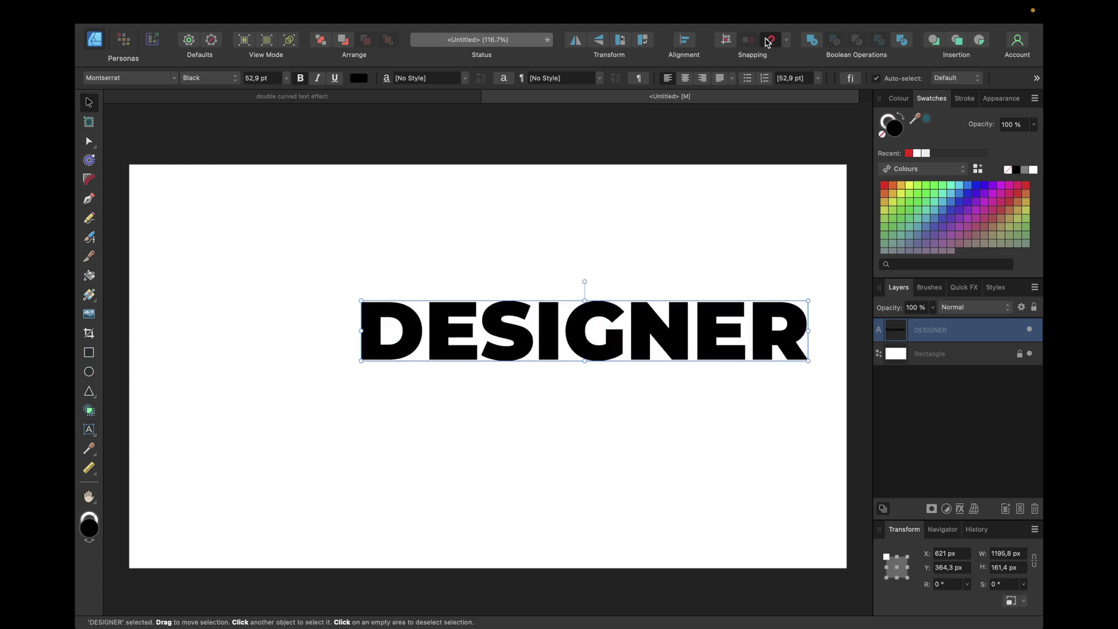
{"action": "left_click_drag", "start_coordinate": [626, 319], "coordinate": [526, 359]}
{"action": "left_click", "coordinate": [379, 269]}
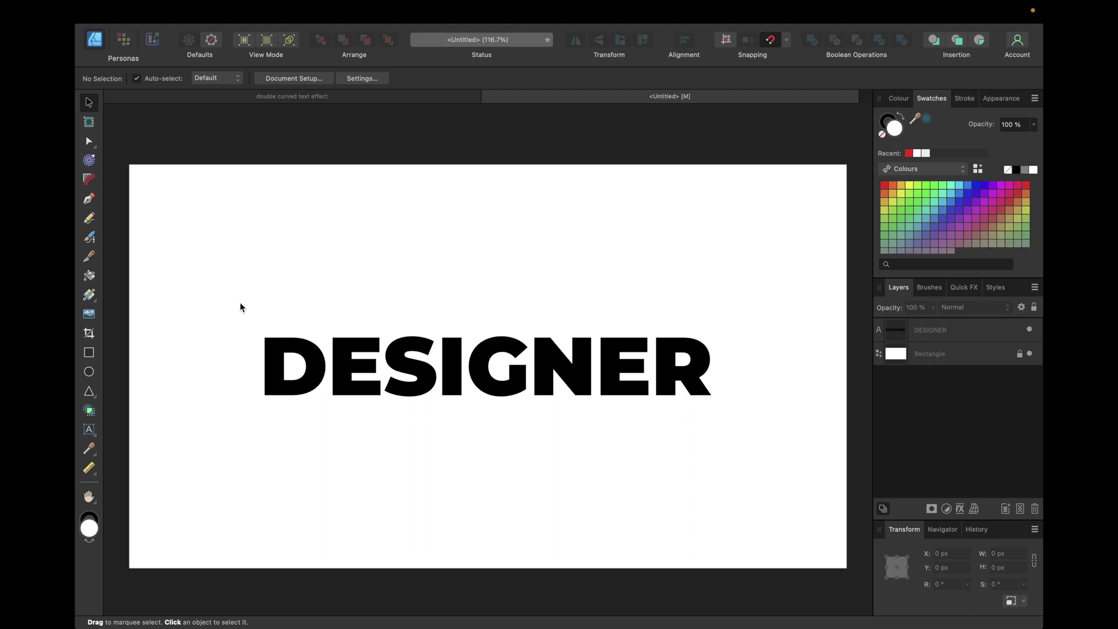
Step: Draw a wide ellipse of about 1170 × 302 px above the DESIGNER text and fill it red
{"action": "left_click", "coordinate": [89, 373]}
{"action": "left_click_drag", "start_coordinate": [257, 196], "coordinate": [695, 310]}
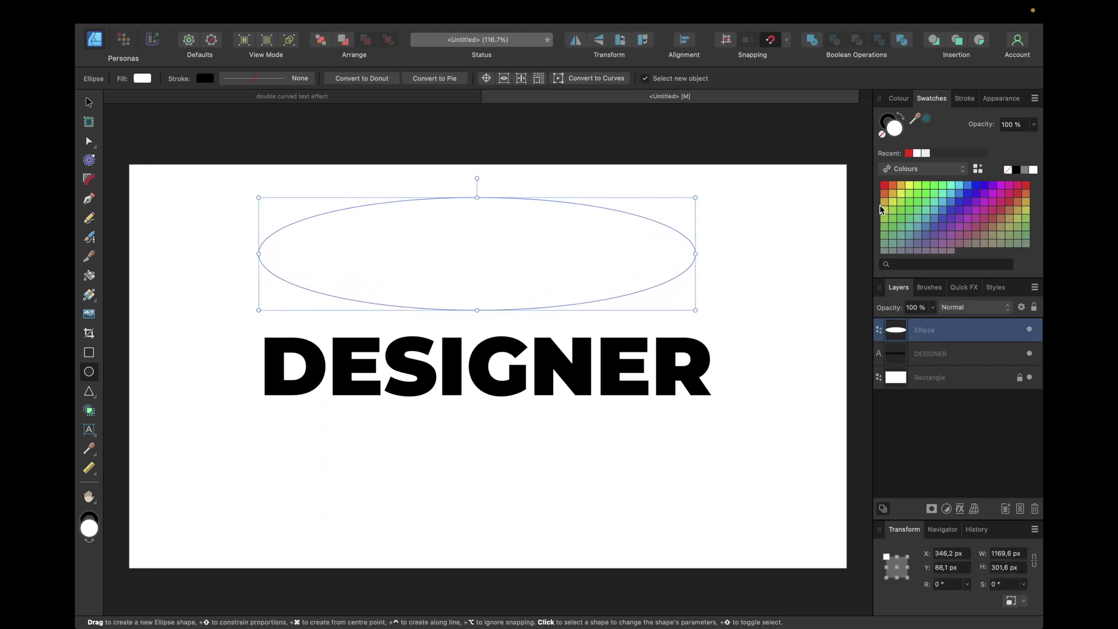
{"action": "left_click", "coordinate": [885, 187]}
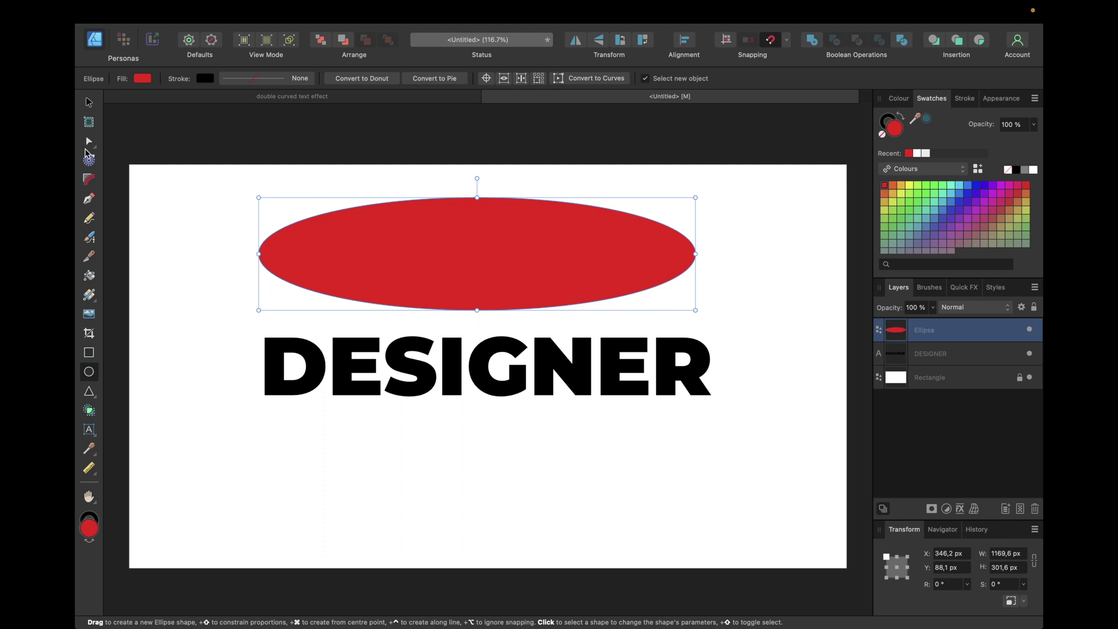
Step: Centre the red ellipse horizontally against the upper edge of the text and widen it to about 1470 px
{"action": "left_click", "coordinate": [89, 103]}
{"action": "left_click_drag", "start_coordinate": [441, 260], "coordinate": [452, 290]}
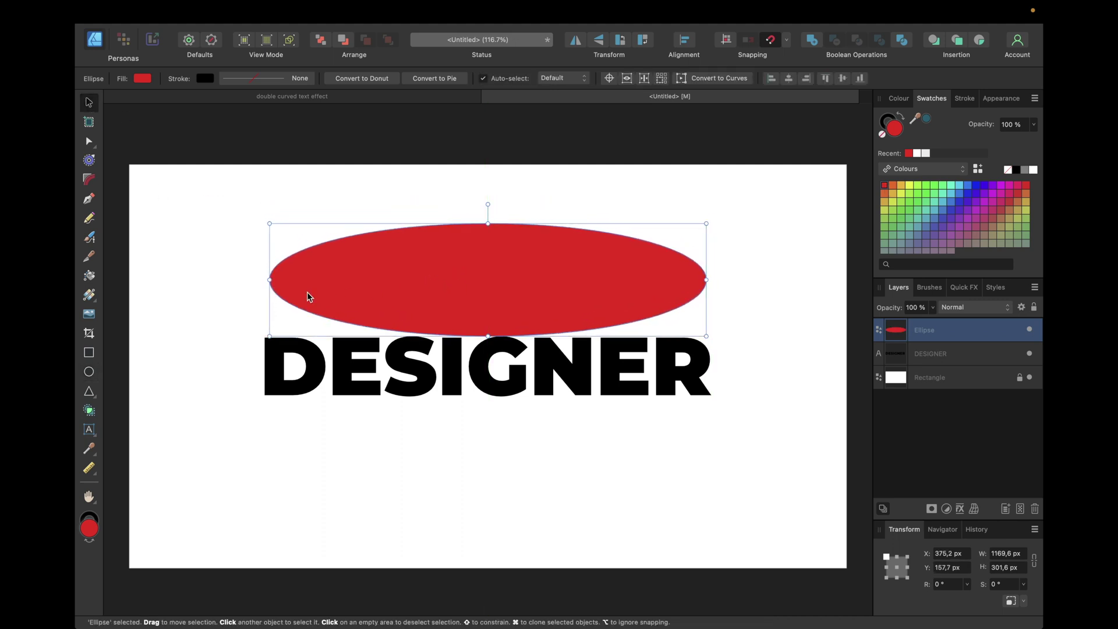
{"action": "left_click_drag", "start_coordinate": [278, 283], "coordinate": [225, 284]}
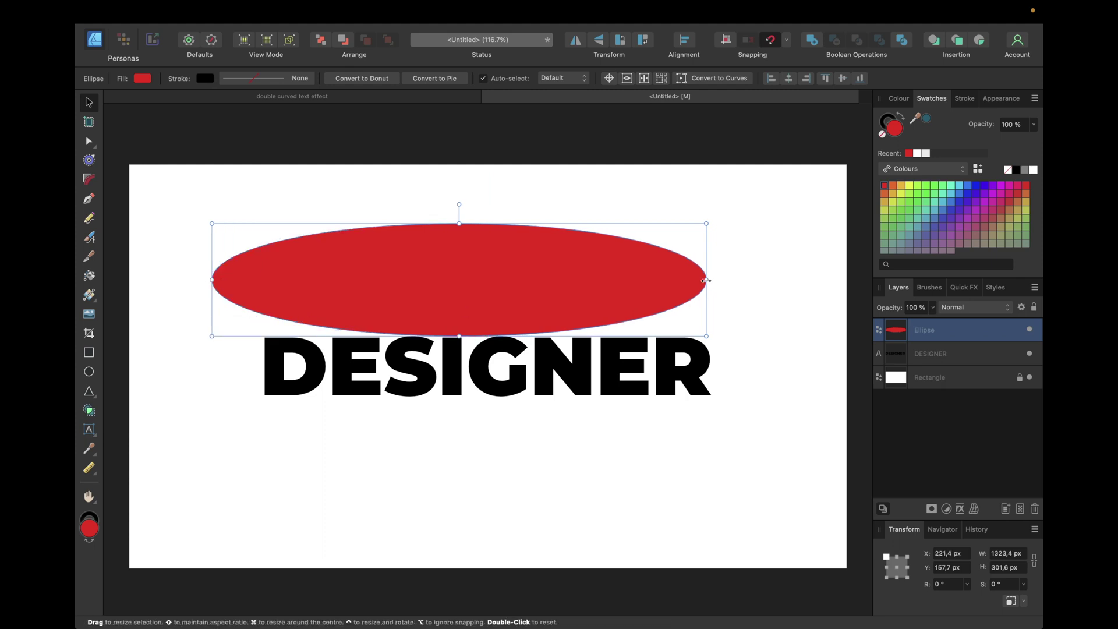
{"action": "left_click_drag", "start_coordinate": [706, 280], "coordinate": [761, 279]}
{"action": "left_click_drag", "start_coordinate": [495, 287], "coordinate": [501, 289]}
{"action": "left_click", "coordinate": [437, 536]}
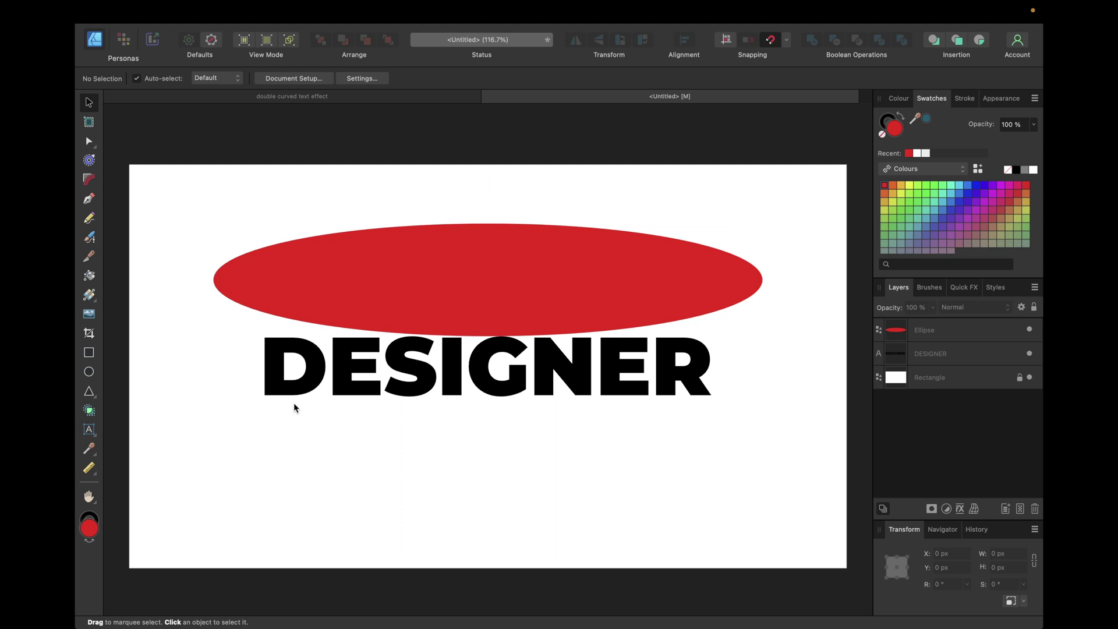
Step: Extend the ellipse upward to about 414 px high and place a duplicate directly against the lower edge of the text
{"action": "left_click", "coordinate": [522, 269]}
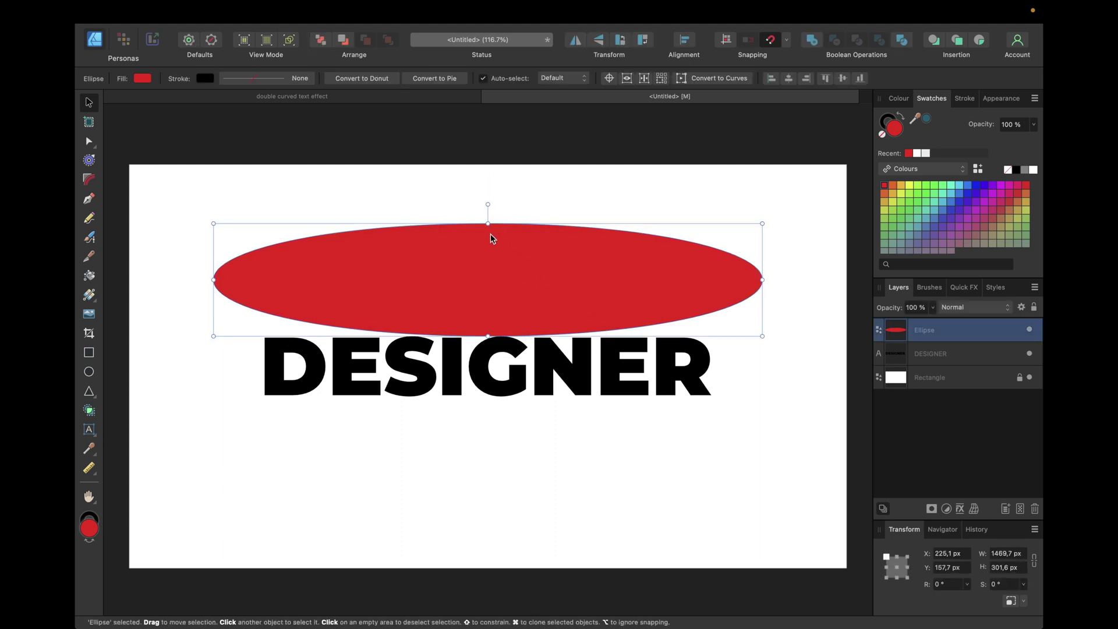
{"action": "left_click_drag", "start_coordinate": [489, 227], "coordinate": [488, 185]}
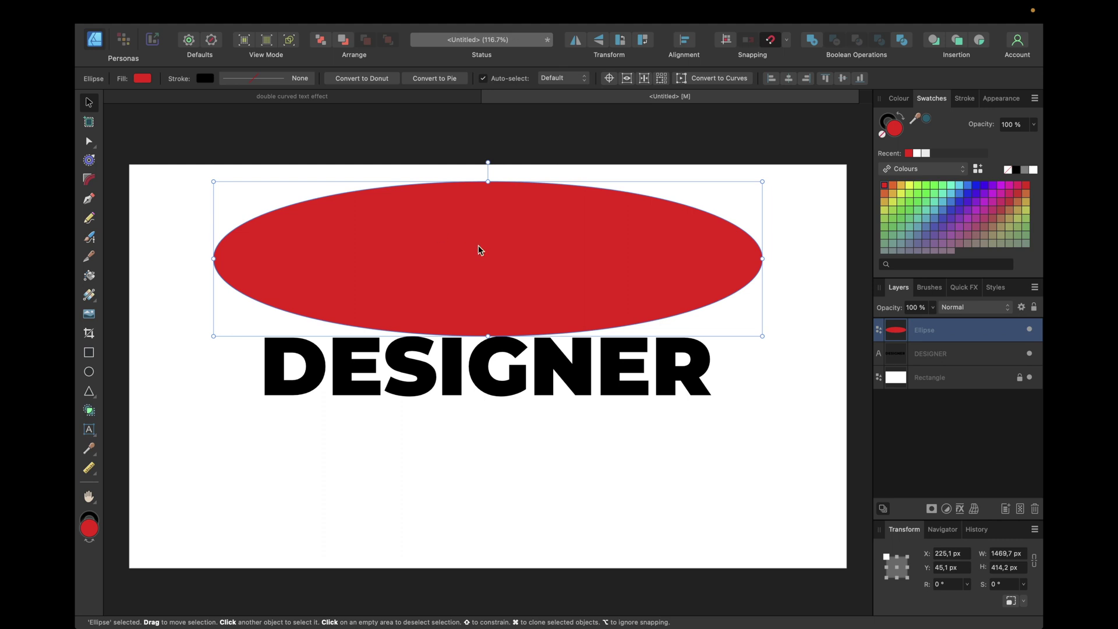
{"action": "key", "text": "super+j"}
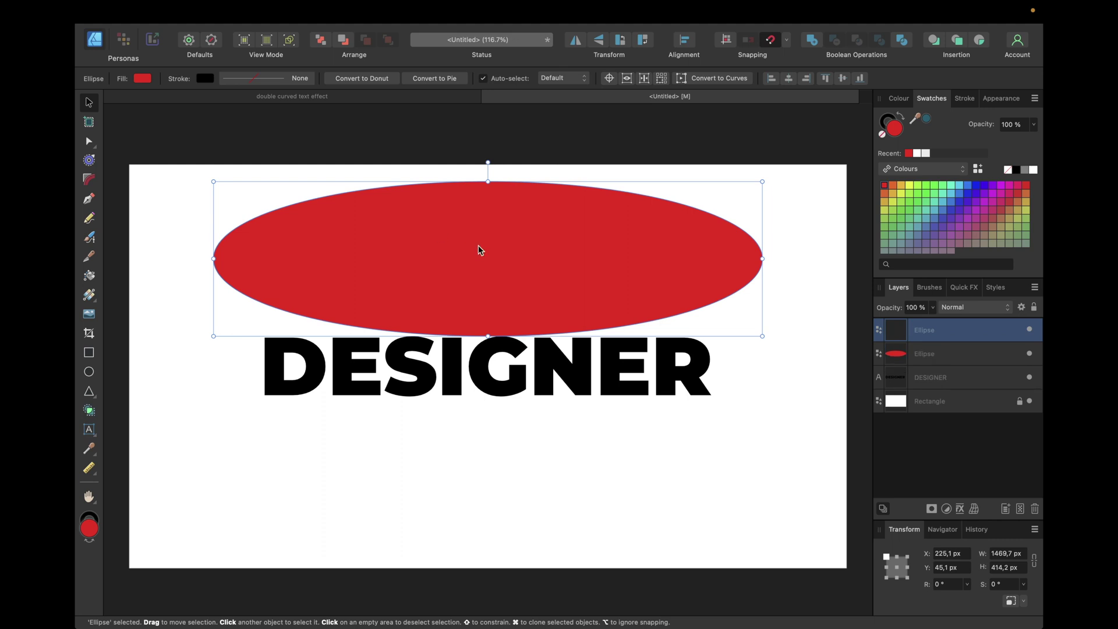
{"action": "left_click_drag", "start_coordinate": [478, 246], "coordinate": [477, 465]}
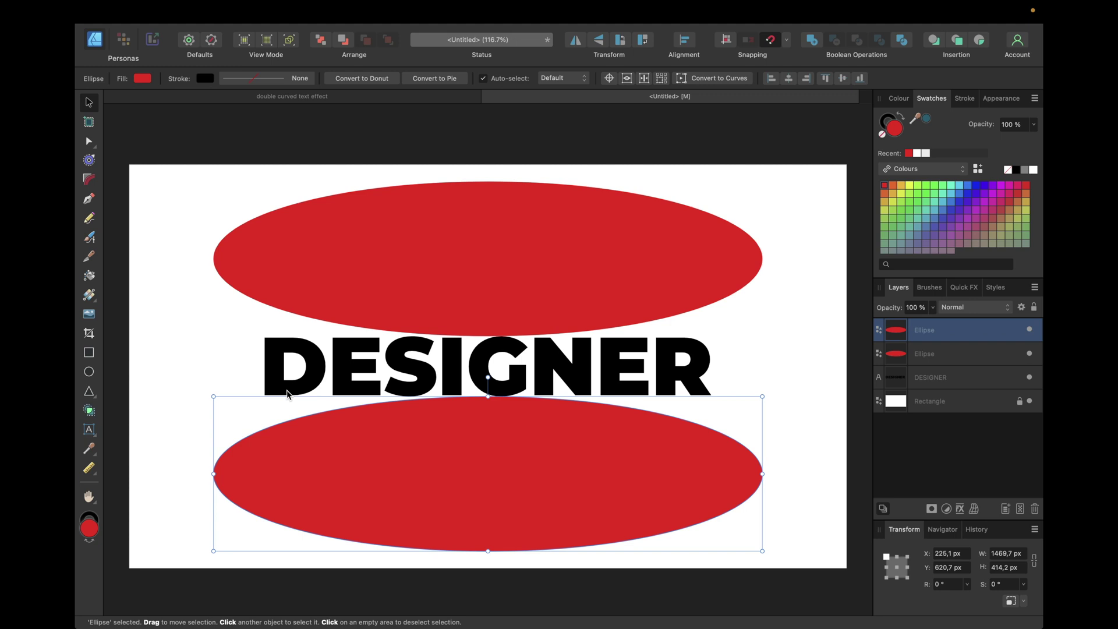
Step: Convert the DESIGNER text to curves and ungroup it into separate letters
{"action": "left_click", "coordinate": [309, 373]}
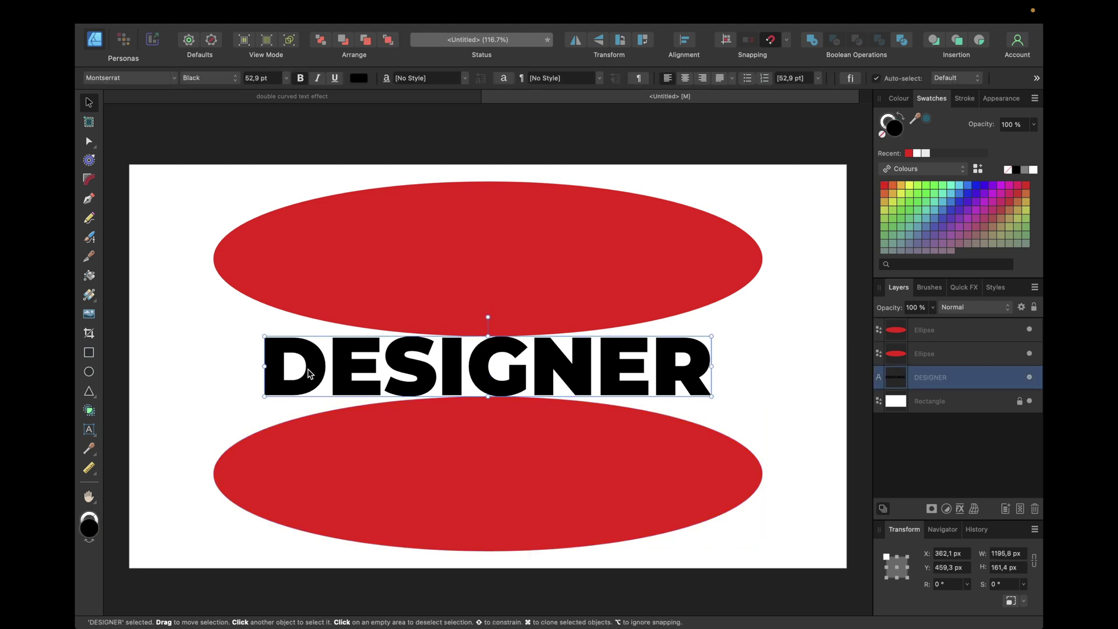
{"action": "left_click", "coordinate": [1037, 78]}
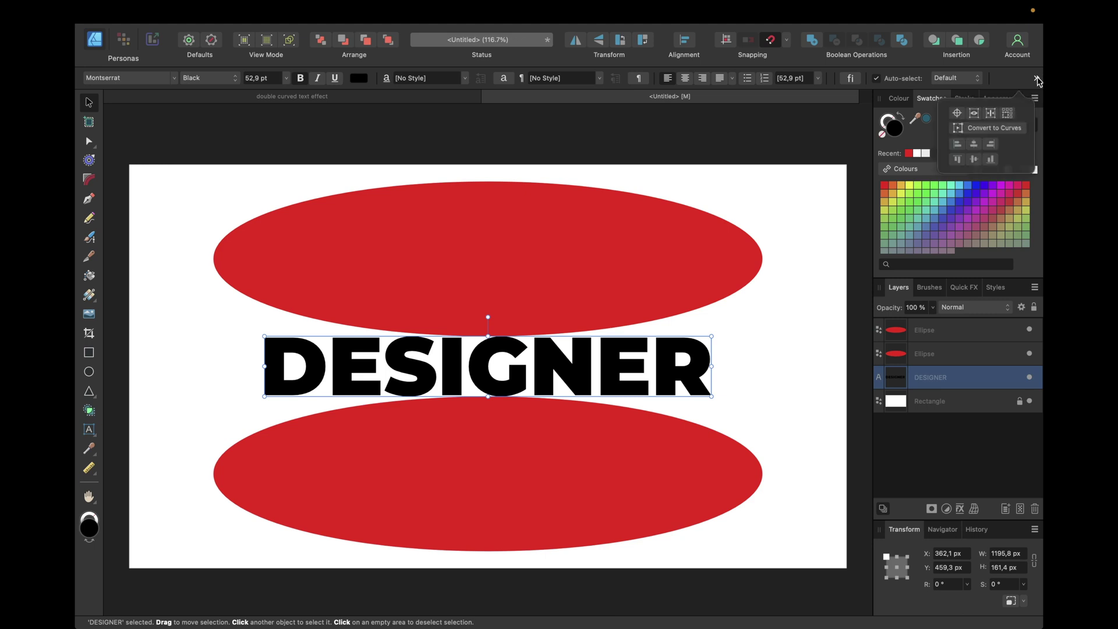
{"action": "left_click", "coordinate": [993, 129]}
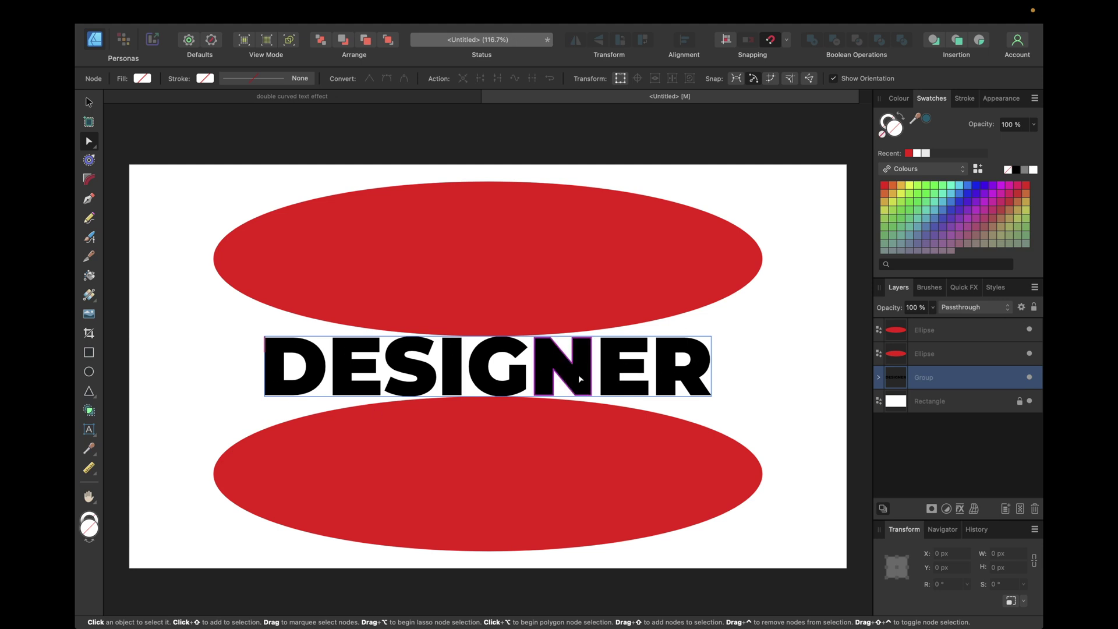
{"action": "right_click", "coordinate": [660, 371]}
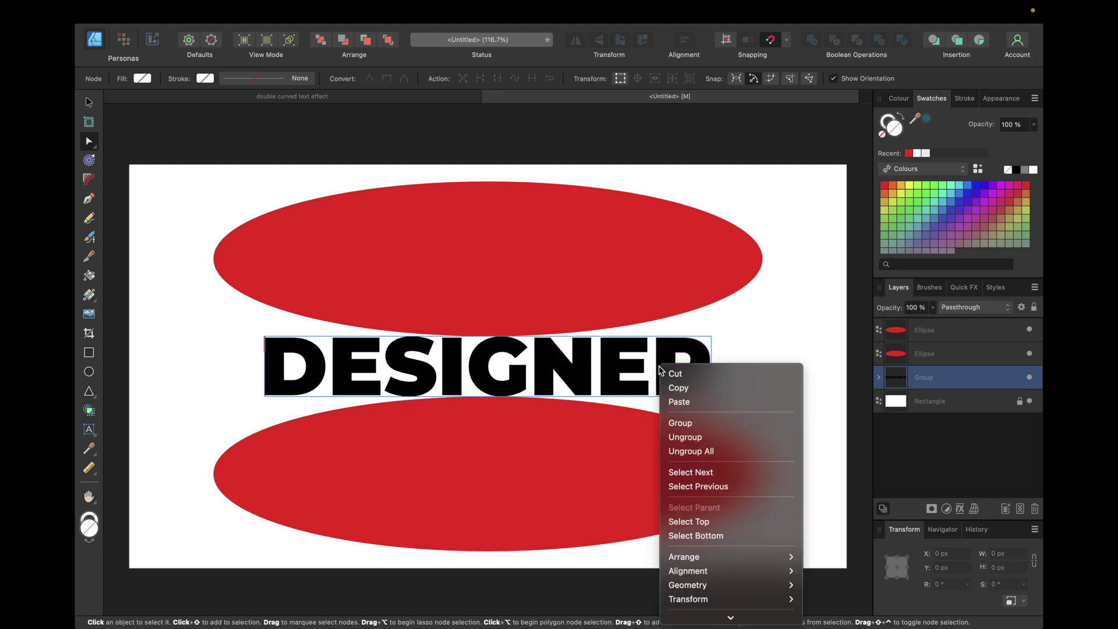
{"action": "left_click", "coordinate": [686, 436]}
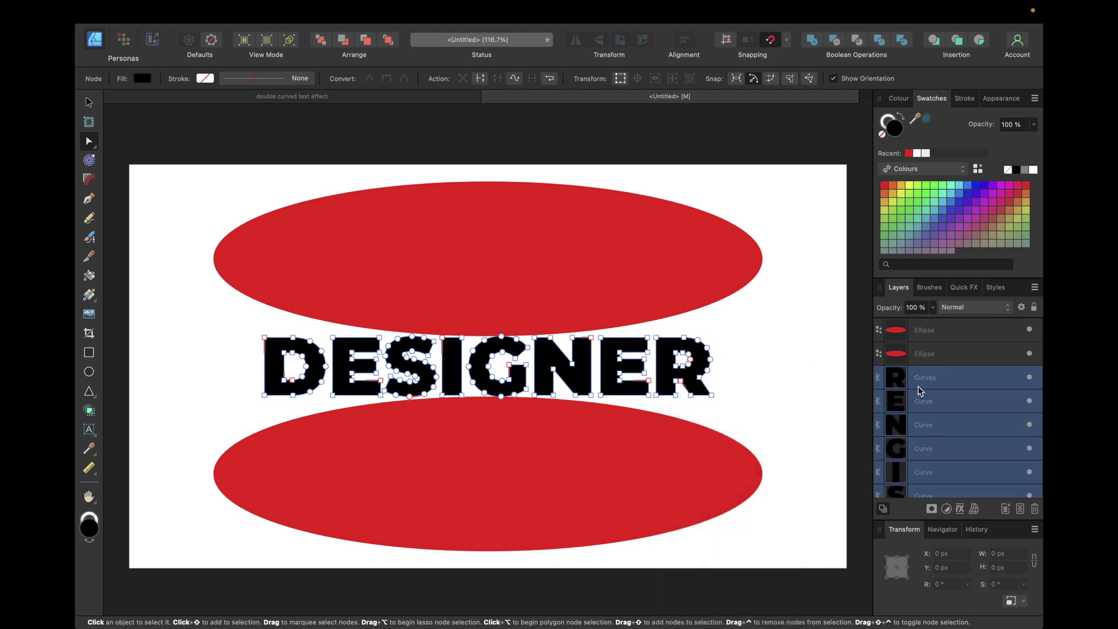
Step: Examine the separate letter curves, the edges of both red ellipses around them, and the snapping options
{"action": "scroll", "coordinate": [920, 390], "scroll_direction": "down", "scroll_amount": 4}
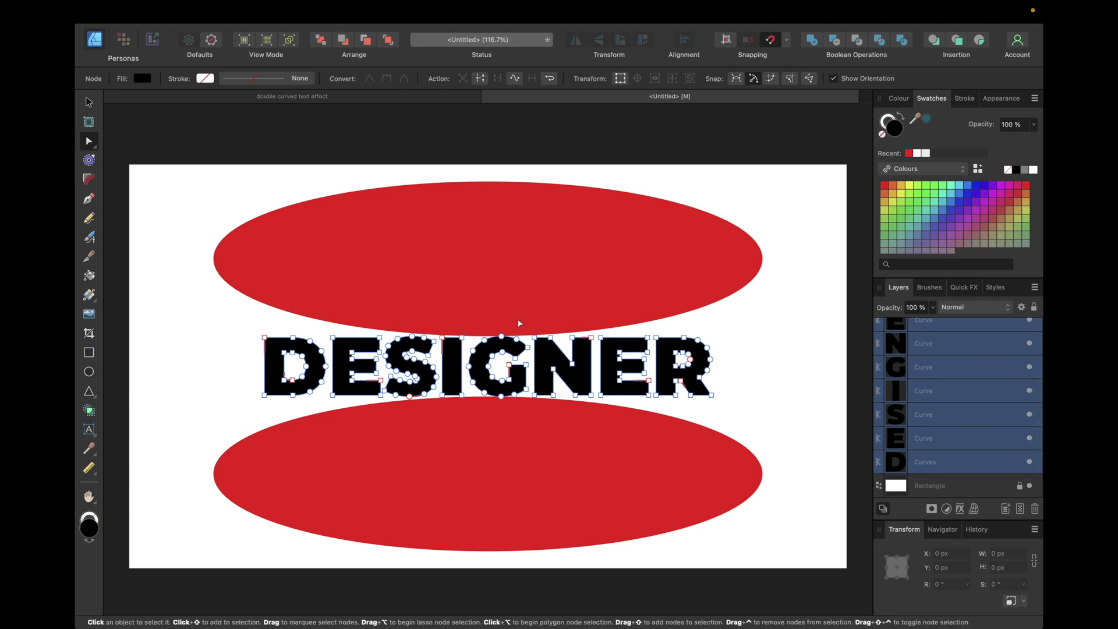
{"action": "scroll", "coordinate": [518, 322], "scroll_direction": "up", "scroll_amount": 5}
{"action": "scroll", "coordinate": [518, 322], "scroll_direction": "down", "scroll_amount": 4}
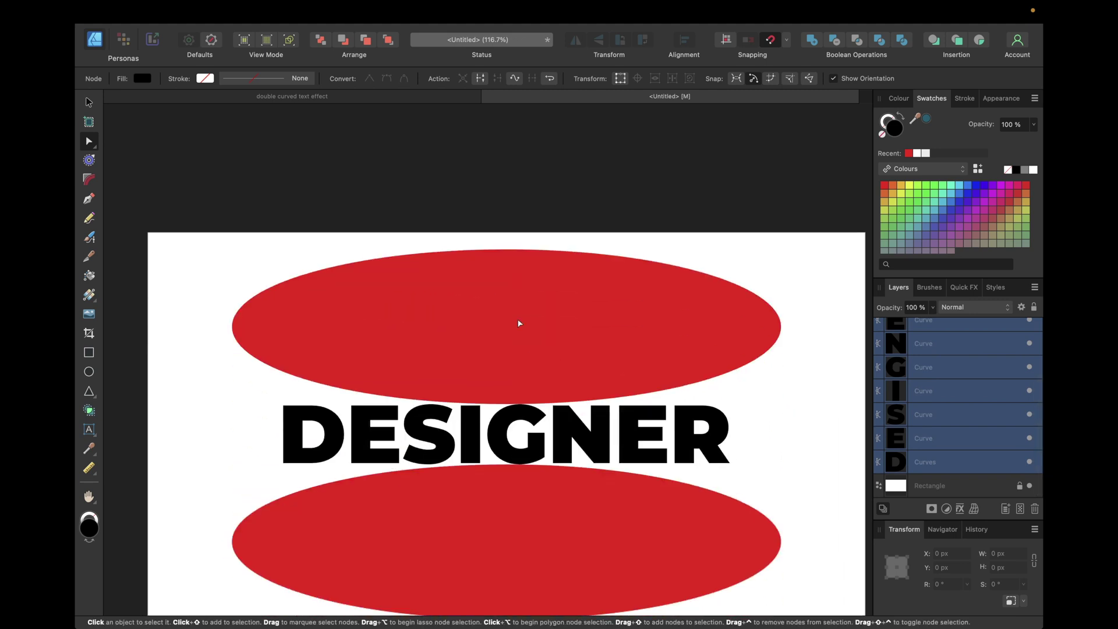
{"action": "scroll", "coordinate": [289, 371], "scroll_direction": "up", "scroll_amount": 5}
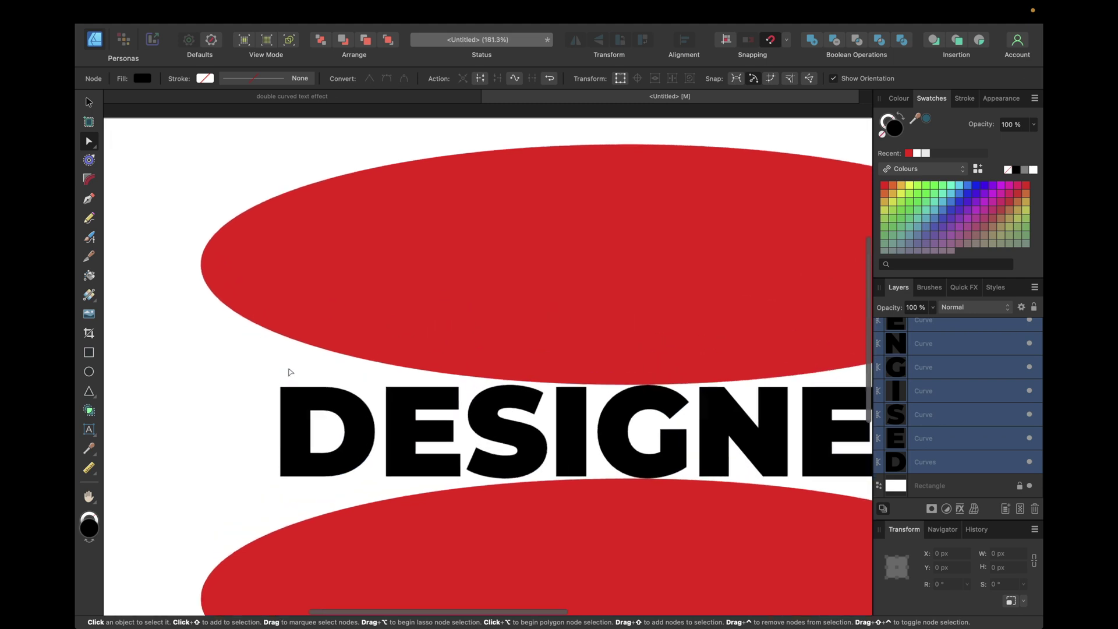
{"action": "scroll", "coordinate": [289, 371], "scroll_direction": "up", "scroll_amount": 3}
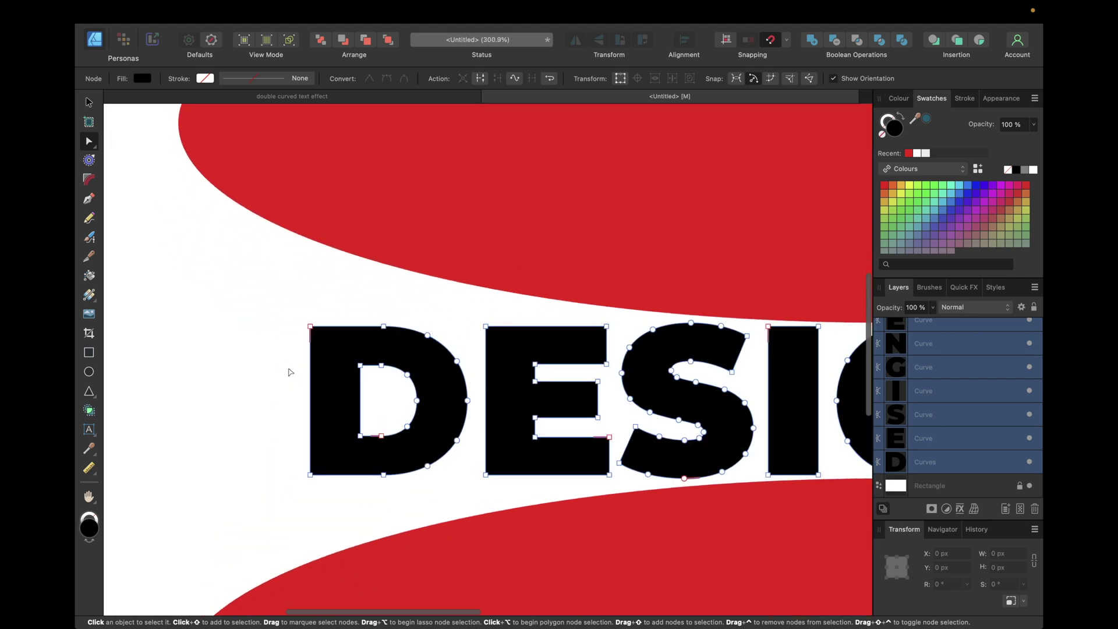
{"action": "left_click", "coordinate": [935, 463]}
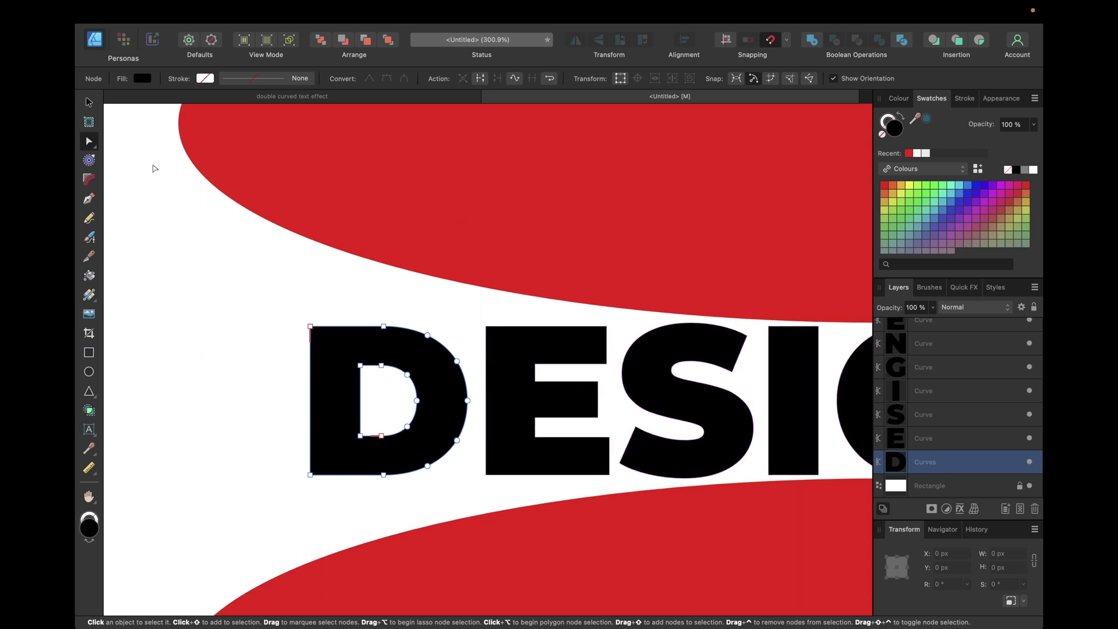
{"action": "left_click", "coordinate": [88, 102]}
{"action": "left_click", "coordinate": [334, 195]}
{"action": "scroll", "coordinate": [345, 332], "scroll_direction": "down", "scroll_amount": 1}
{"action": "scroll", "coordinate": [345, 332], "scroll_direction": "down", "scroll_amount": 1}
{"action": "left_click", "coordinate": [414, 532]}
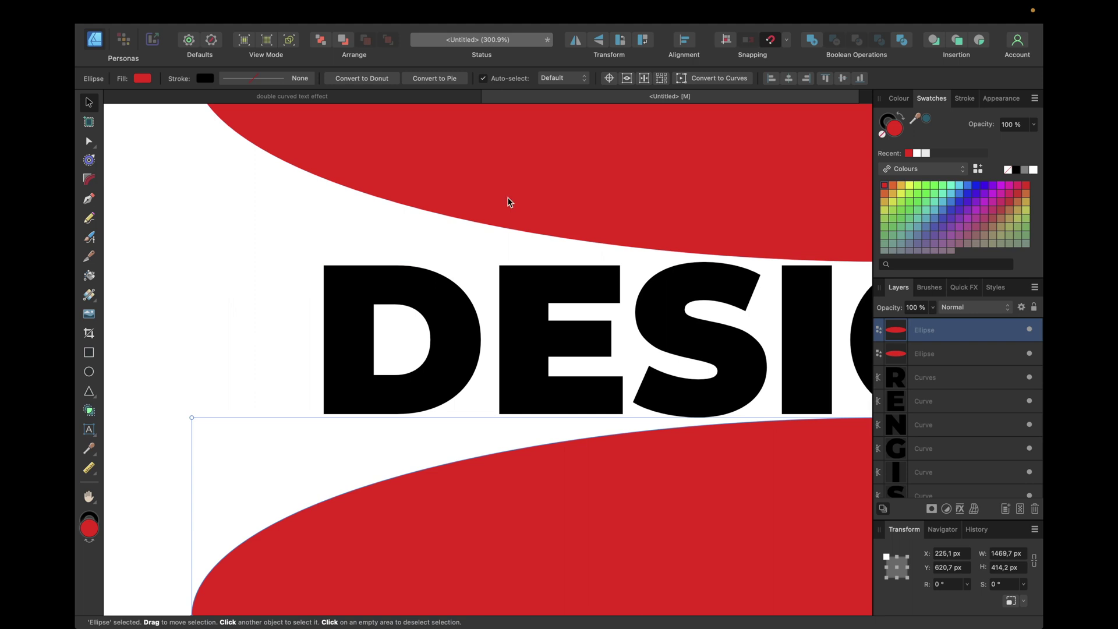
{"action": "left_click", "coordinate": [787, 42]}
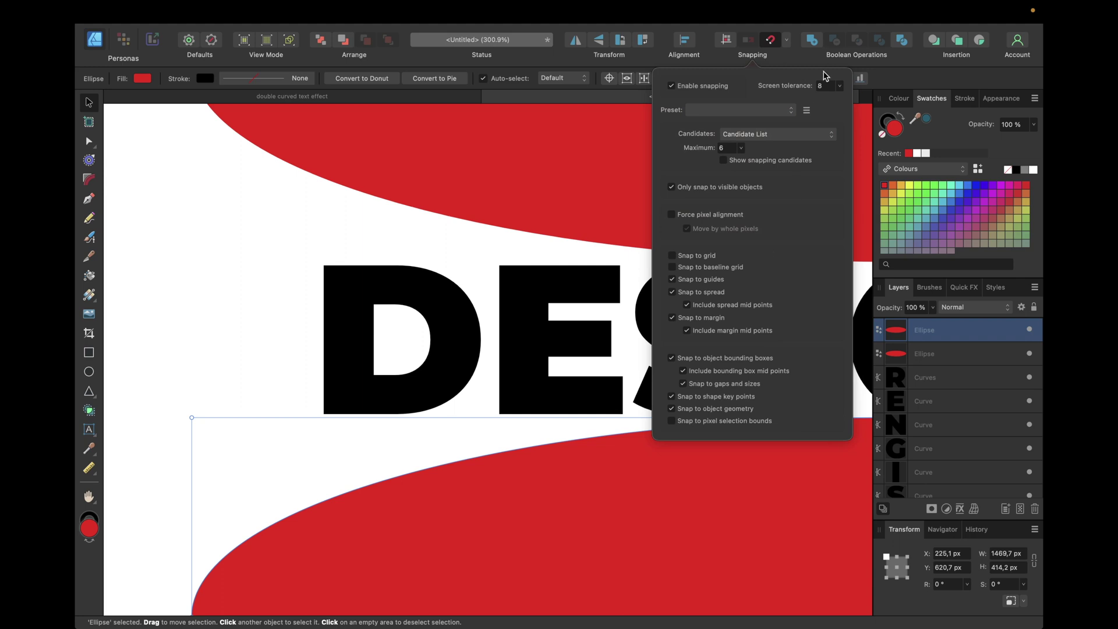
{"action": "left_click", "coordinate": [788, 46]}
Step: Apply a Perspective warp to the letter D and raise its two upper corners onto the edge of the upper red ellipse
{"action": "scroll", "coordinate": [941, 422], "scroll_direction": "down", "scroll_amount": 4}
{"action": "left_click", "coordinate": [916, 464]}
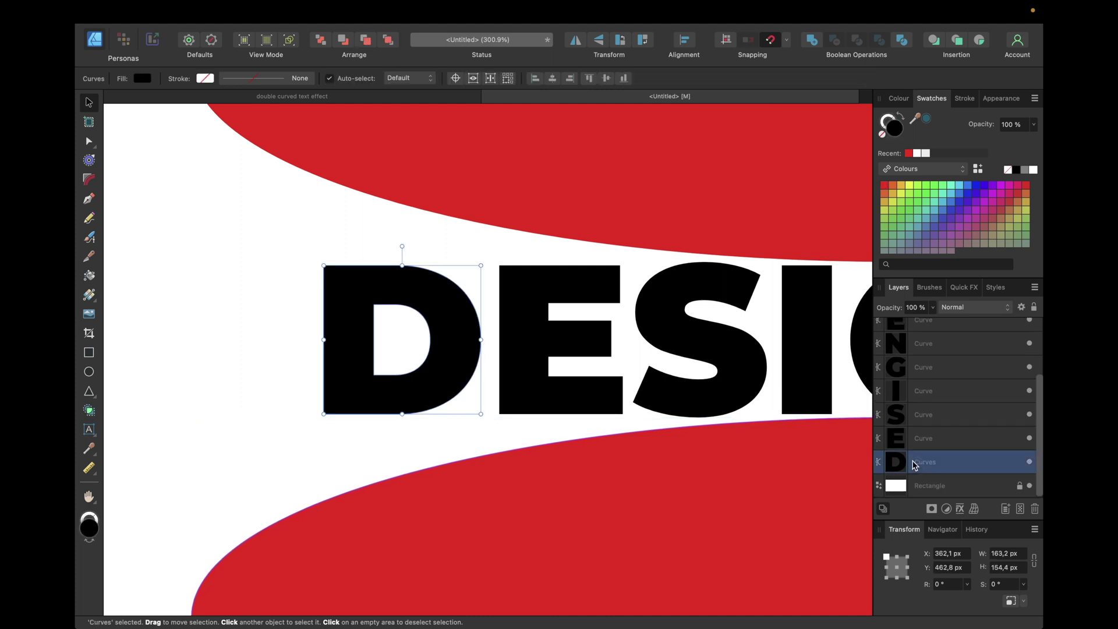
{"action": "left_click", "coordinate": [974, 509]}
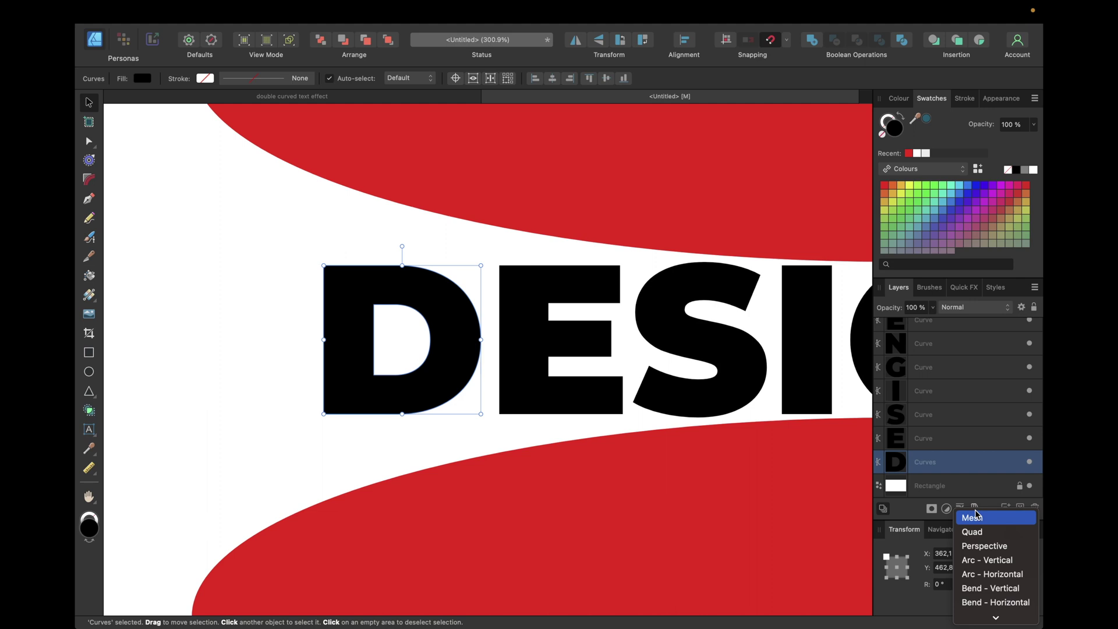
{"action": "left_click", "coordinate": [980, 546]}
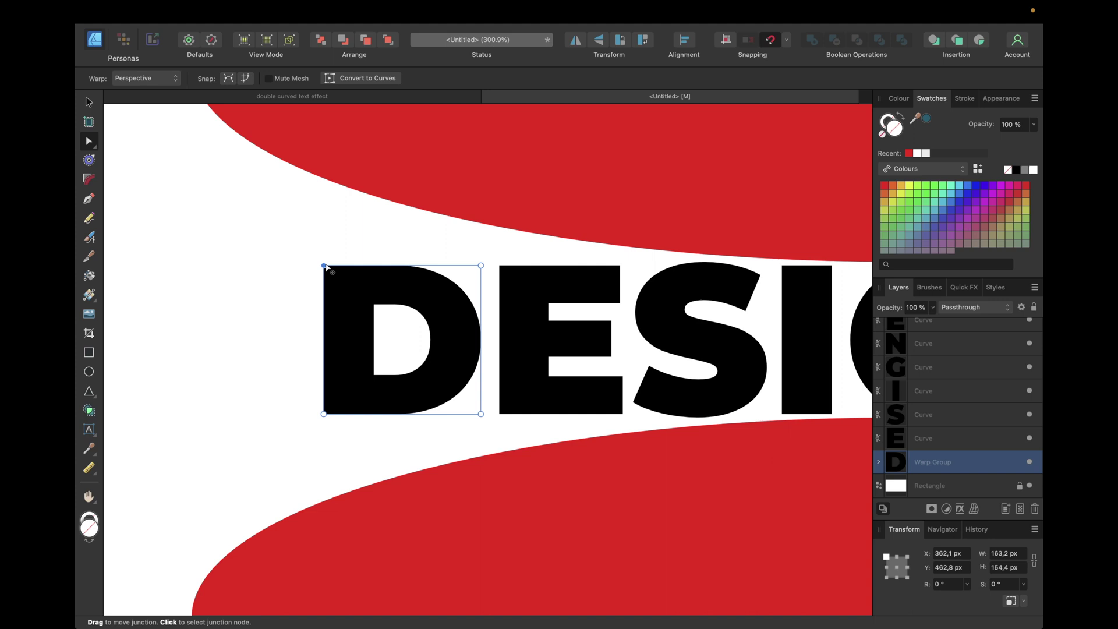
{"action": "left_click_drag", "start_coordinate": [326, 266], "coordinate": [327, 179]}
{"action": "left_click_drag", "start_coordinate": [481, 264], "coordinate": [481, 223]}
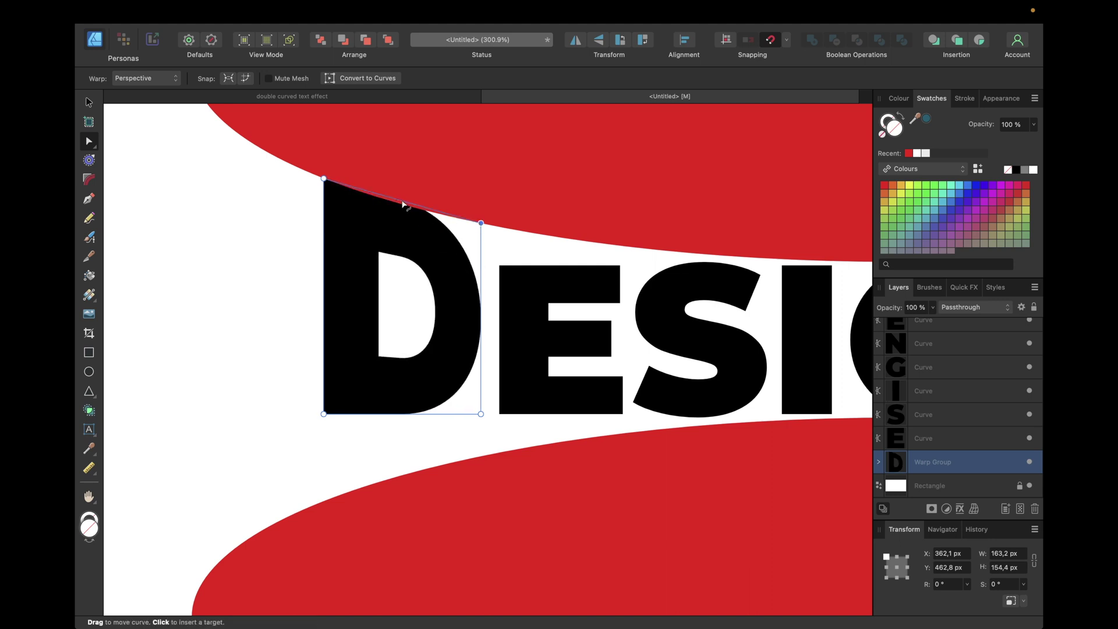
Step: Bend the top edge of the D's warp so it follows the curve of the upper ellipse
{"action": "left_click_drag", "start_coordinate": [397, 202], "coordinate": [401, 206]}
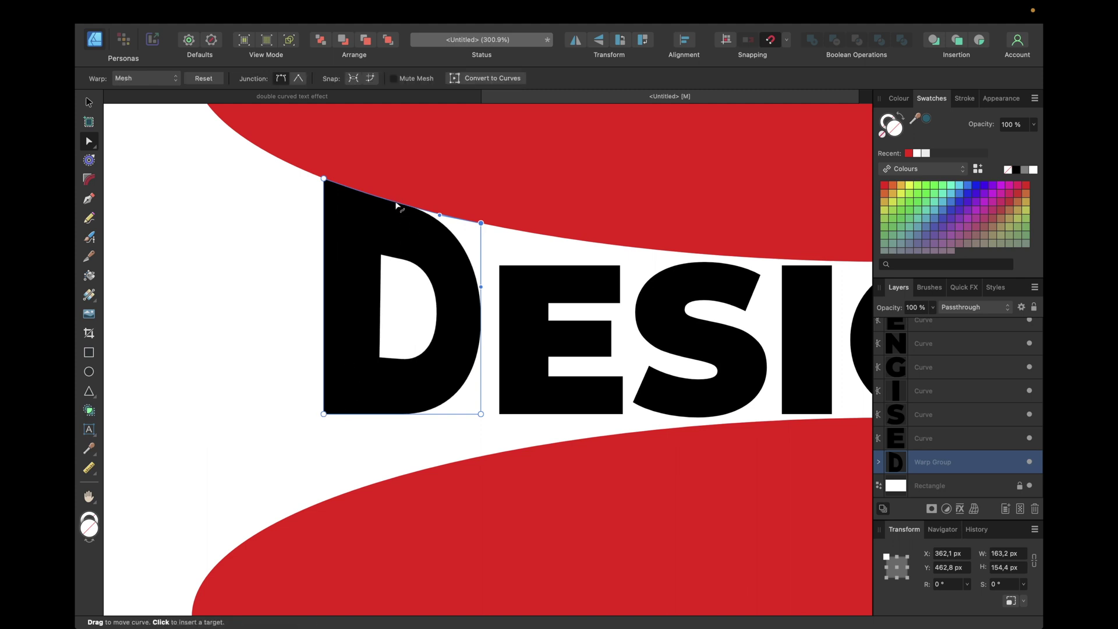
{"action": "left_click_drag", "start_coordinate": [393, 203], "coordinate": [387, 203]}
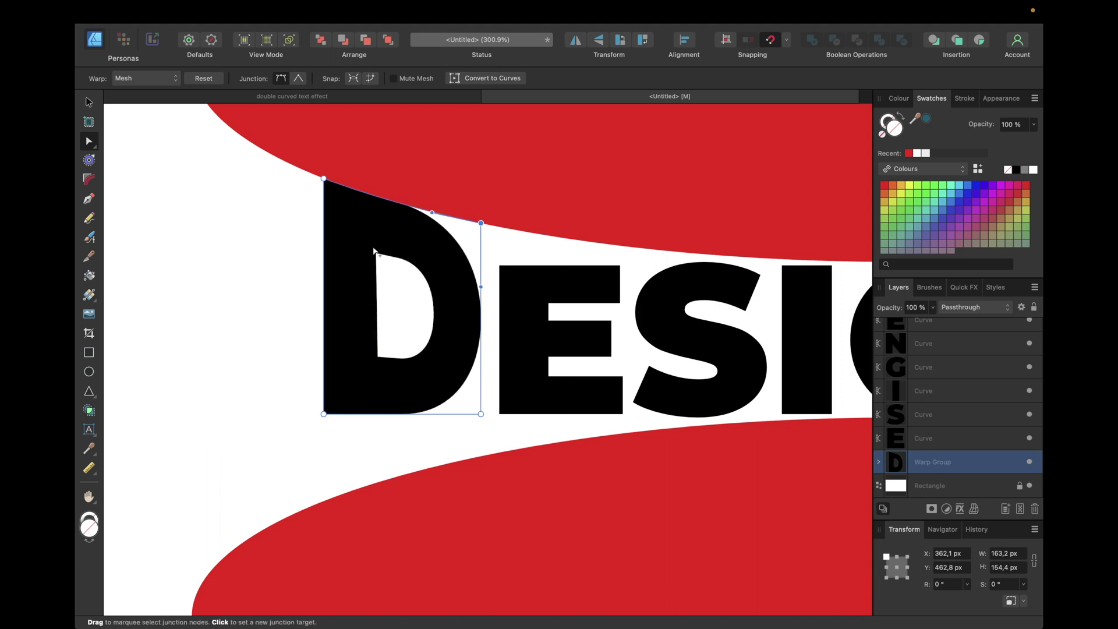
{"action": "left_click_drag", "start_coordinate": [387, 201], "coordinate": [390, 204]}
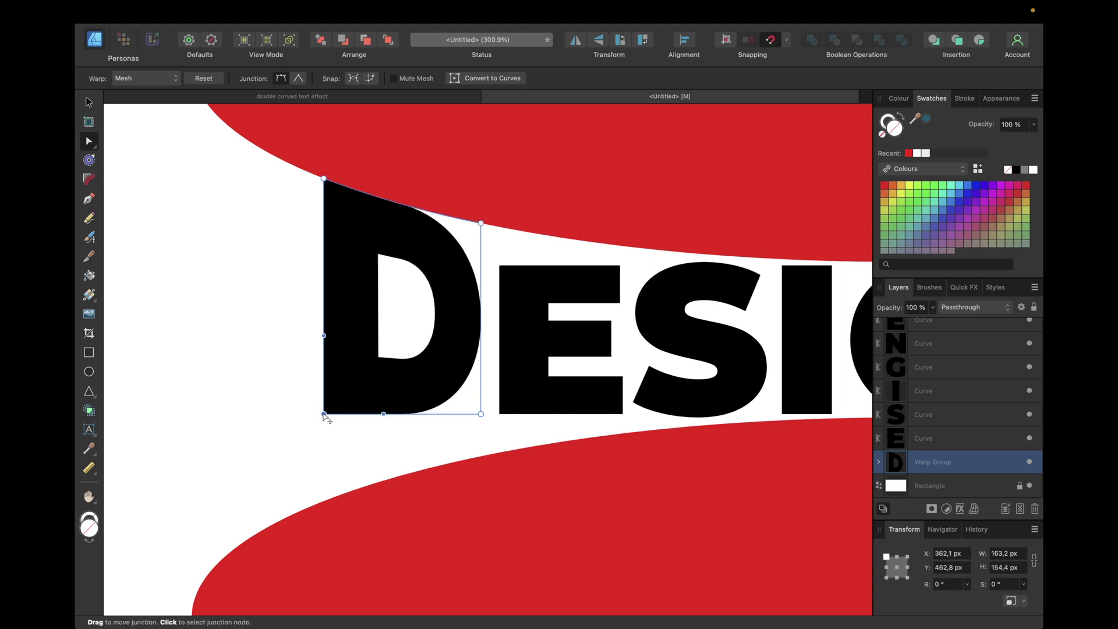
Step: Pull the D's two lower warp corners down onto the edge of the lower red ellipse
{"action": "left_click_drag", "start_coordinate": [323, 414], "coordinate": [324, 500]}
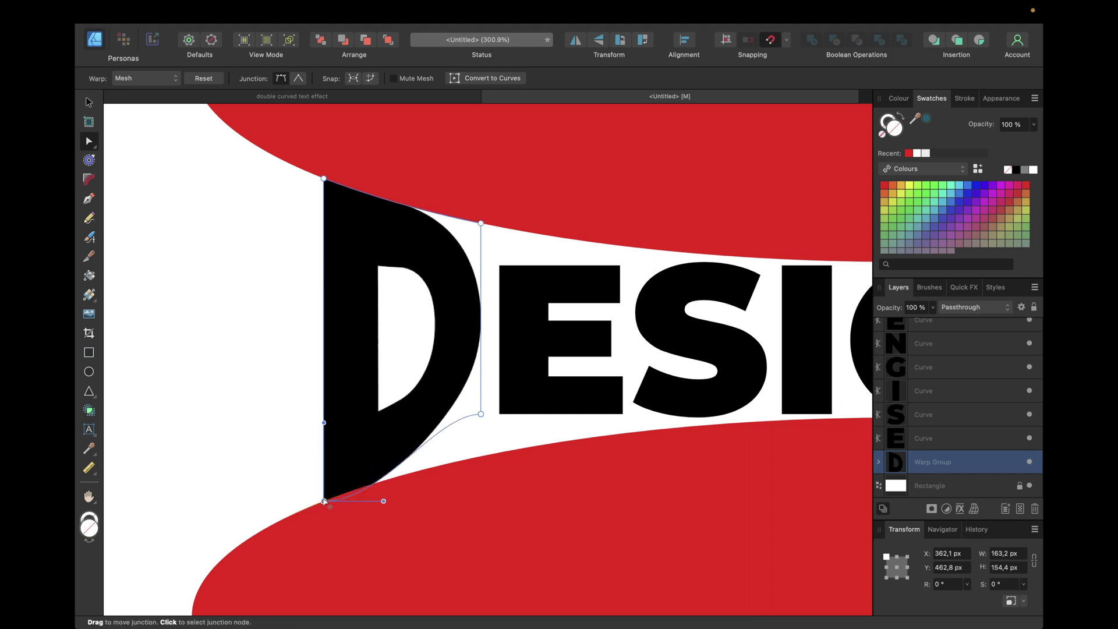
{"action": "left_click", "coordinate": [481, 415]}
{"action": "left_click_drag", "start_coordinate": [480, 415], "coordinate": [481, 456]}
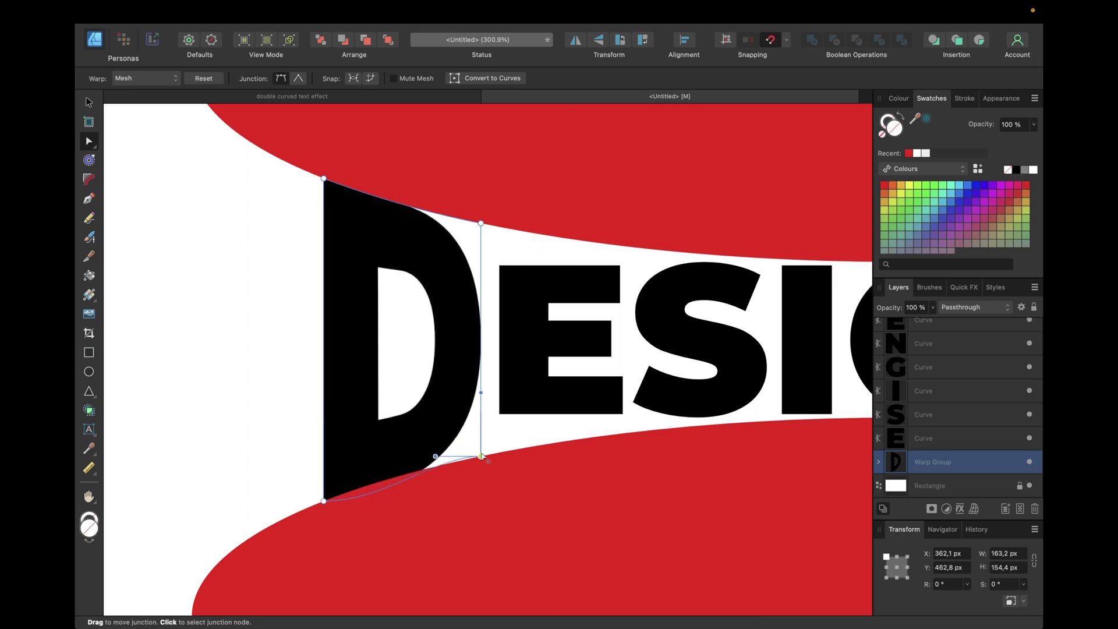
Step: Adjust the curve handles along the bottom edge of the D's warp to match the lower ellipse's curve
{"action": "left_click", "coordinate": [323, 501]}
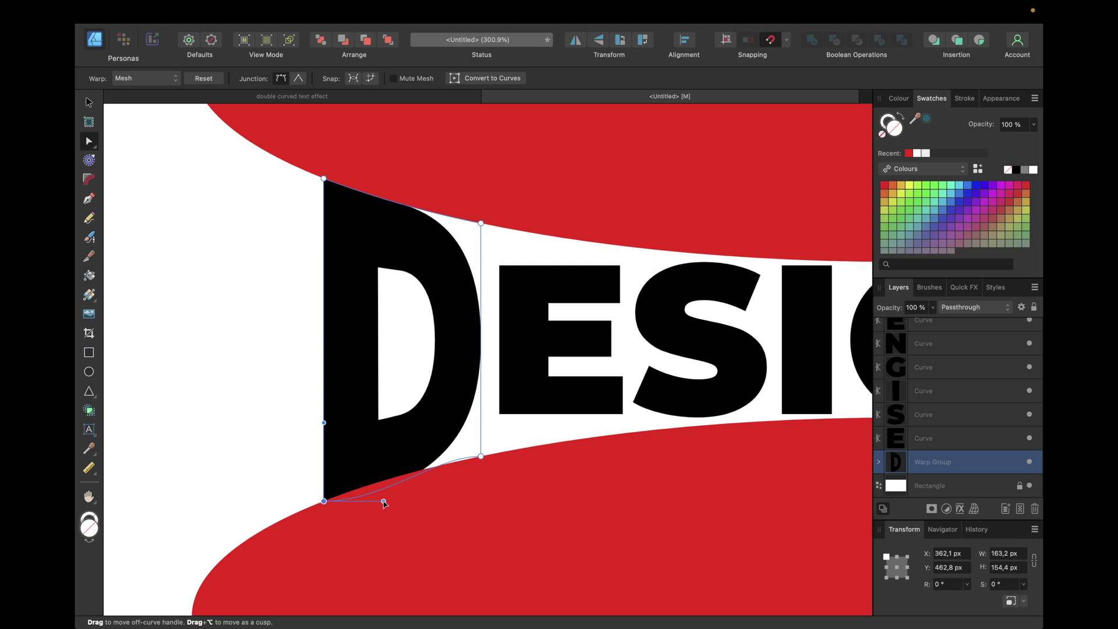
{"action": "left_click_drag", "start_coordinate": [384, 502], "coordinate": [359, 491]}
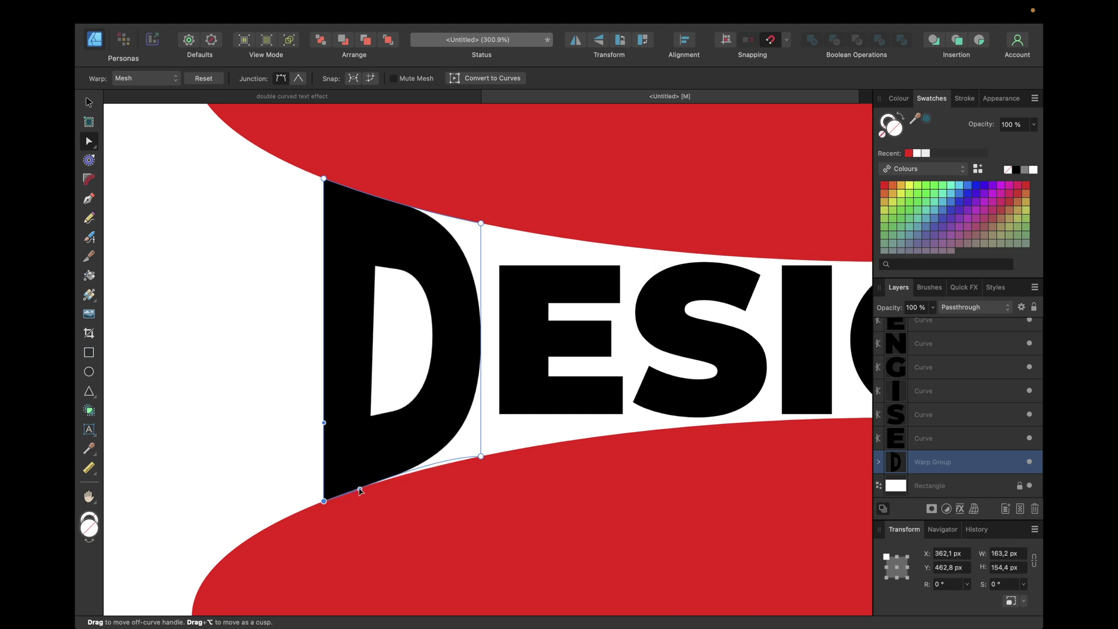
{"action": "left_click", "coordinate": [481, 455]}
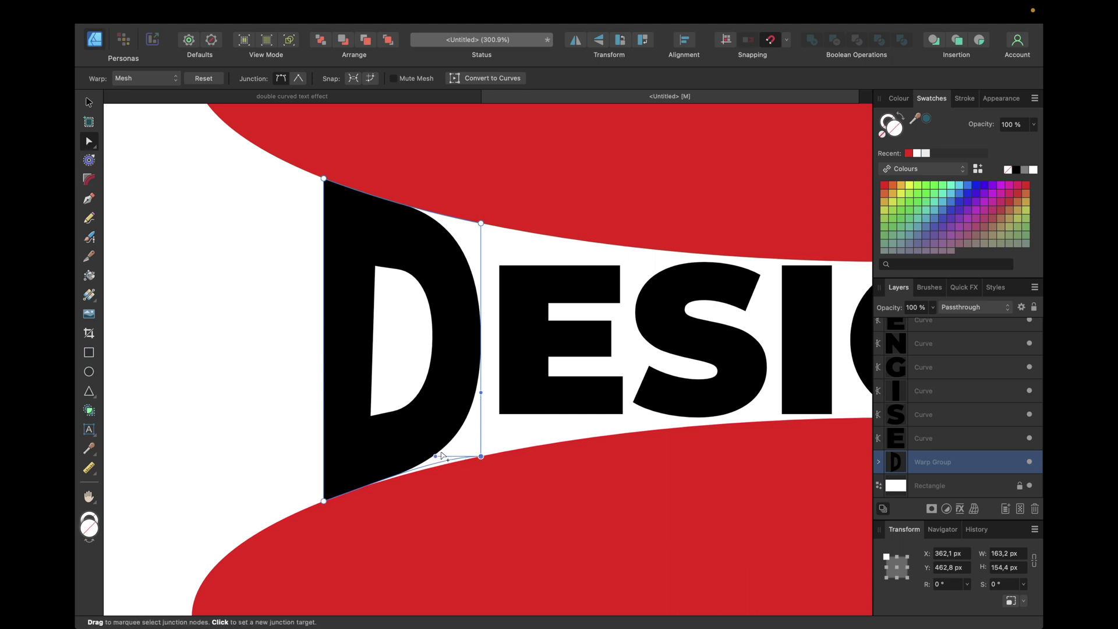
{"action": "left_click_drag", "start_coordinate": [435, 456], "coordinate": [467, 458]}
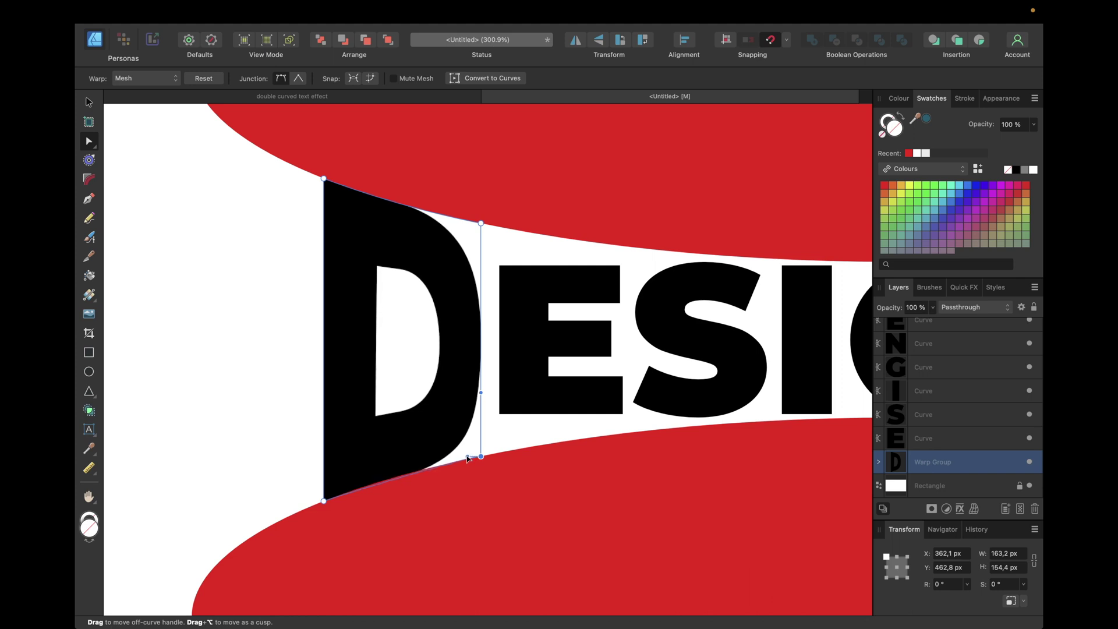
{"action": "left_click_drag", "start_coordinate": [386, 478], "coordinate": [392, 479]}
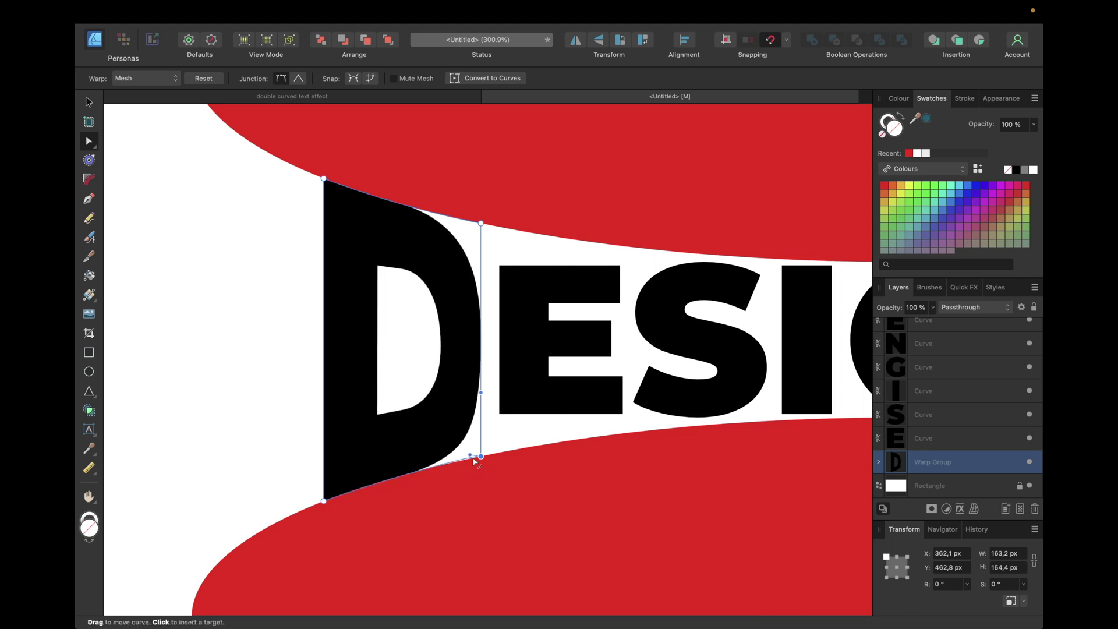
{"action": "left_click_drag", "start_coordinate": [471, 457], "coordinate": [468, 456]}
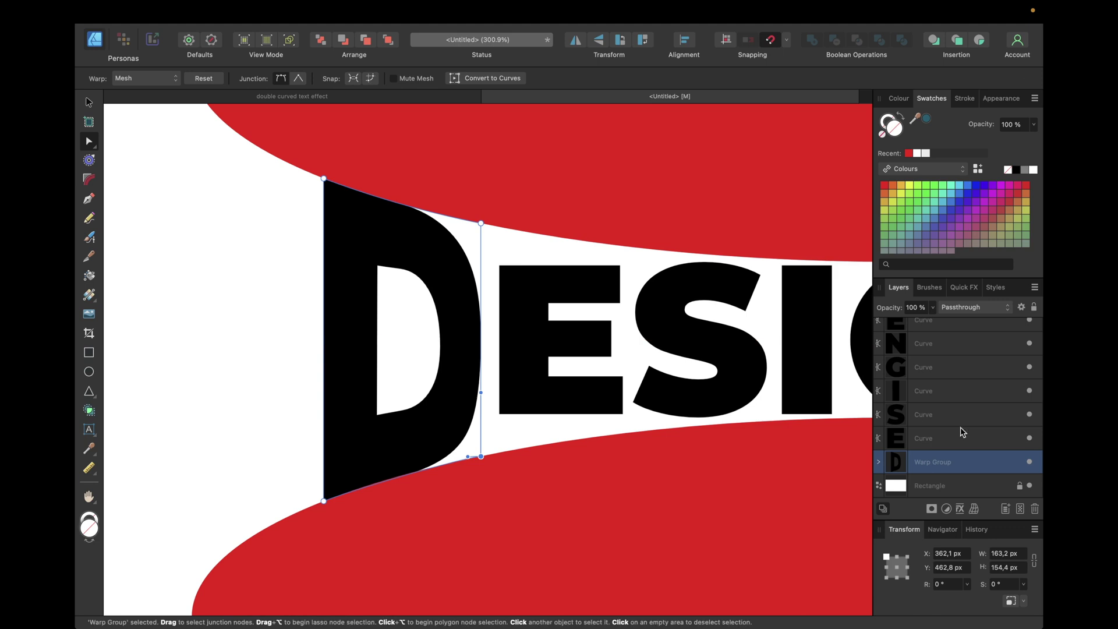
Step: Apply a Perspective warp to the letter E and fit its upper corners and top edge to the upper ellipse
{"action": "left_click", "coordinate": [914, 439]}
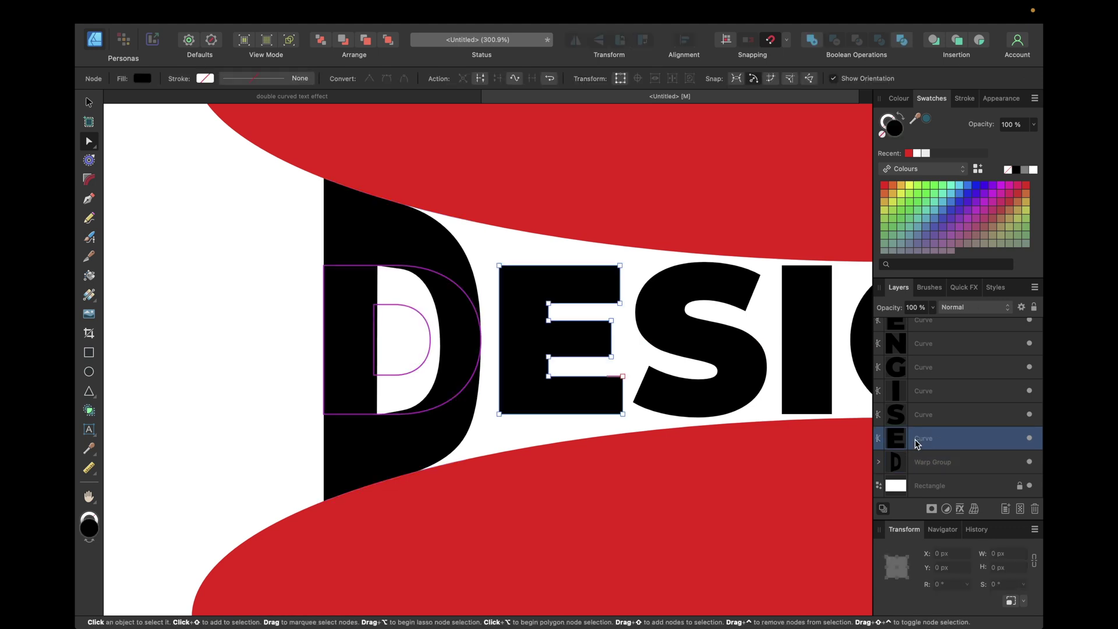
{"action": "left_click", "coordinate": [974, 512]}
{"action": "left_click", "coordinate": [969, 545]}
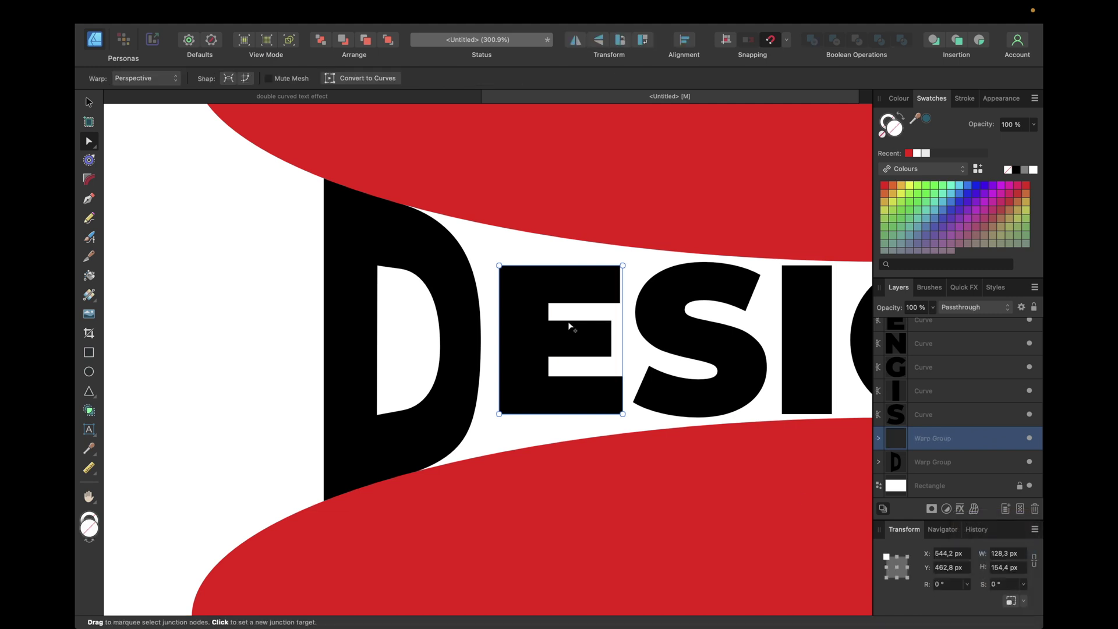
{"action": "left_click", "coordinate": [503, 266]}
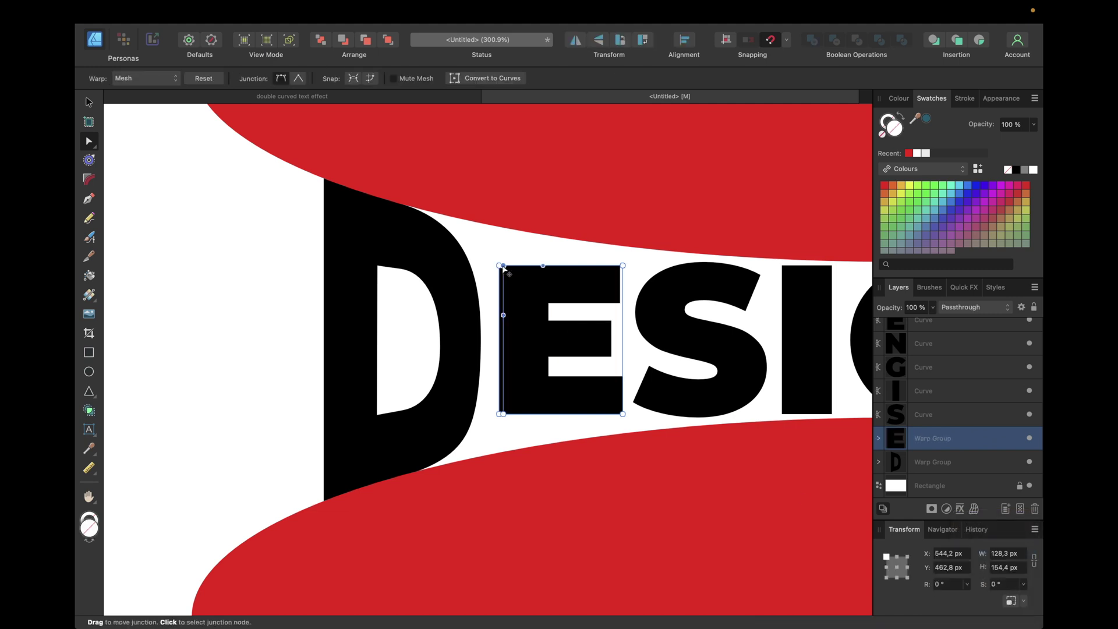
{"action": "key", "text": "super+z"}
{"action": "left_click_drag", "start_coordinate": [499, 266], "coordinate": [499, 227]}
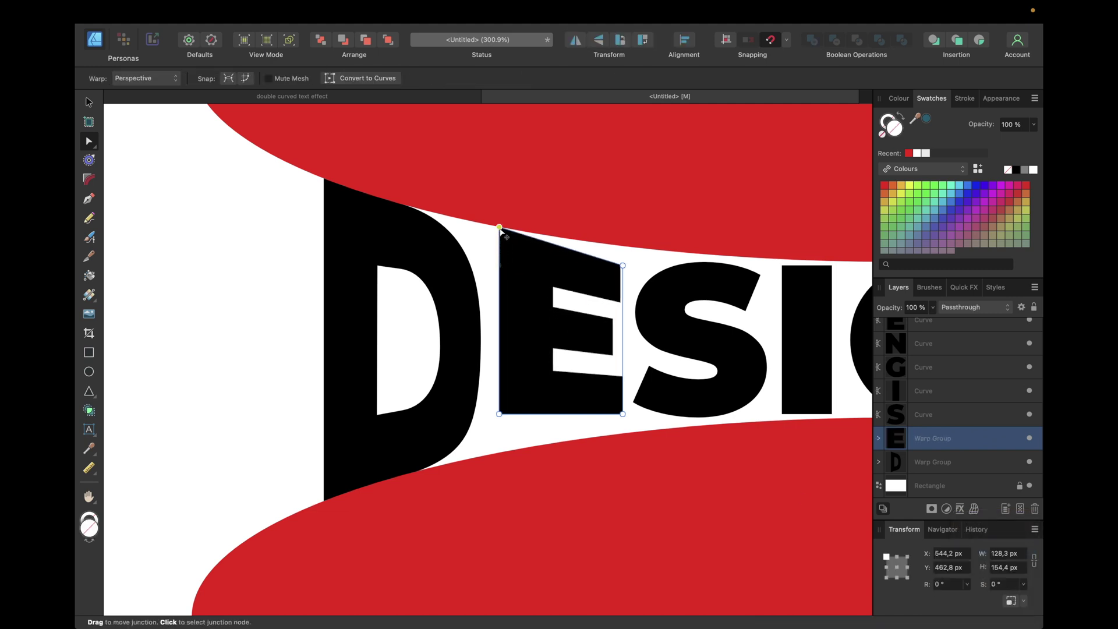
{"action": "left_click_drag", "start_coordinate": [623, 267], "coordinate": [623, 247]}
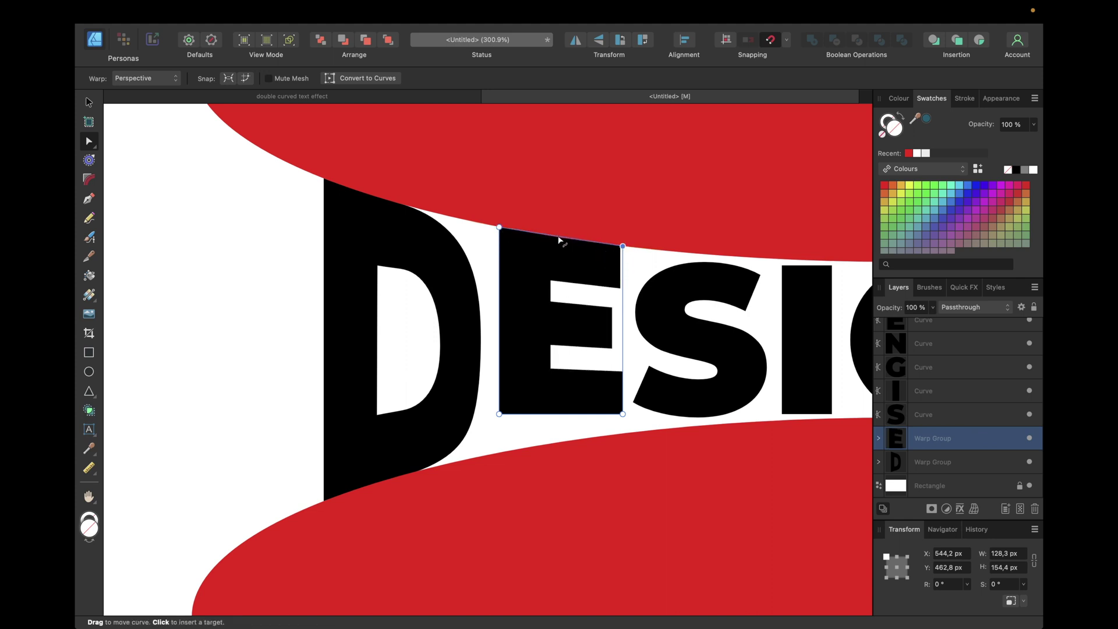
{"action": "left_click", "coordinate": [584, 242]}
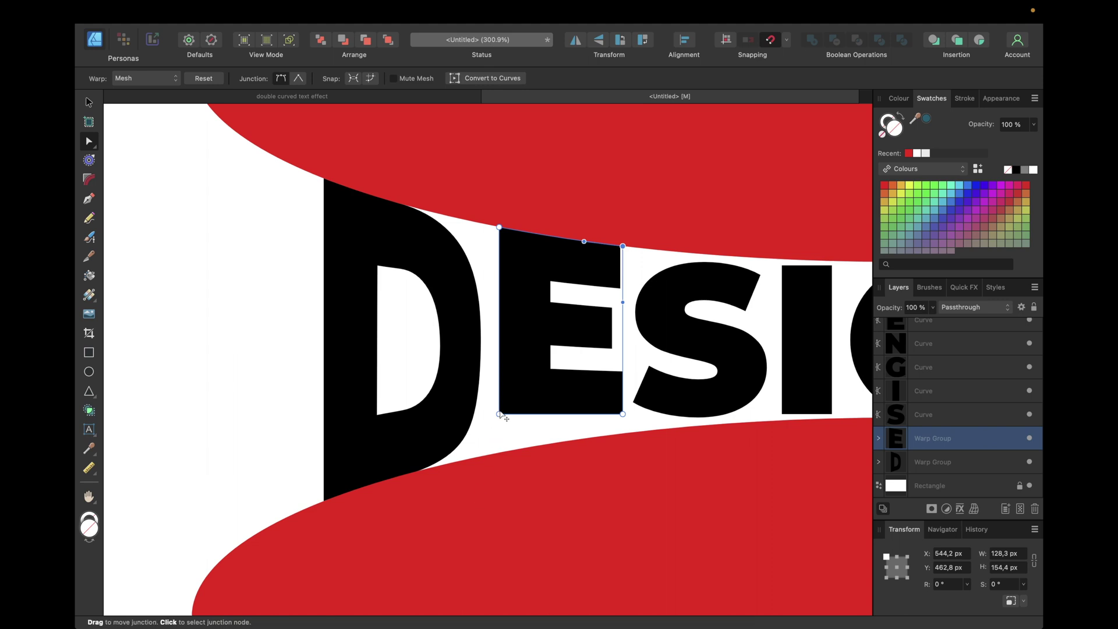
Step: Pull the E's lower warp corners onto the lower ellipse and bend its bottom edge along the ellipse's curve
{"action": "left_click_drag", "start_coordinate": [499, 414], "coordinate": [499, 453]}
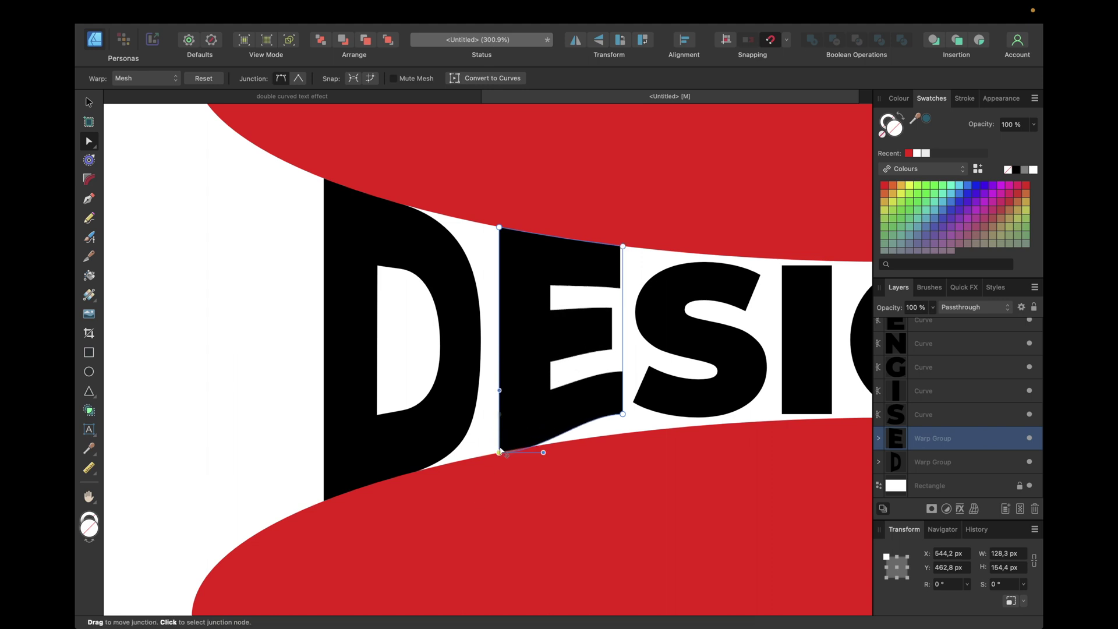
{"action": "left_click", "coordinate": [623, 414]}
{"action": "left_click_drag", "start_coordinate": [623, 414], "coordinate": [585, 438]}
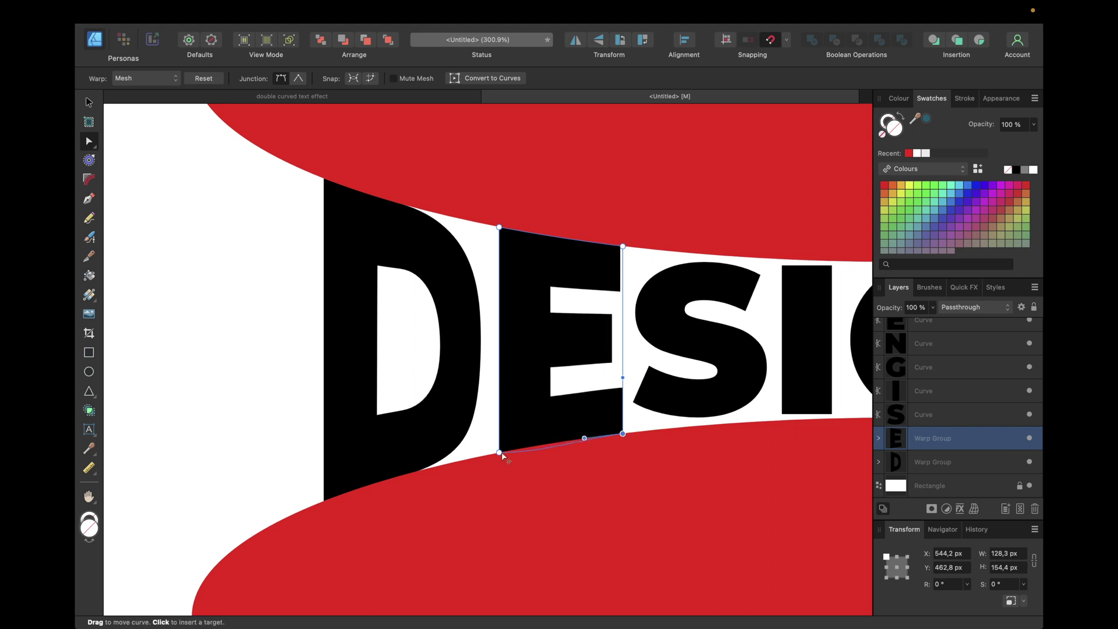
{"action": "left_click_drag", "start_coordinate": [541, 451], "coordinate": [539, 448]}
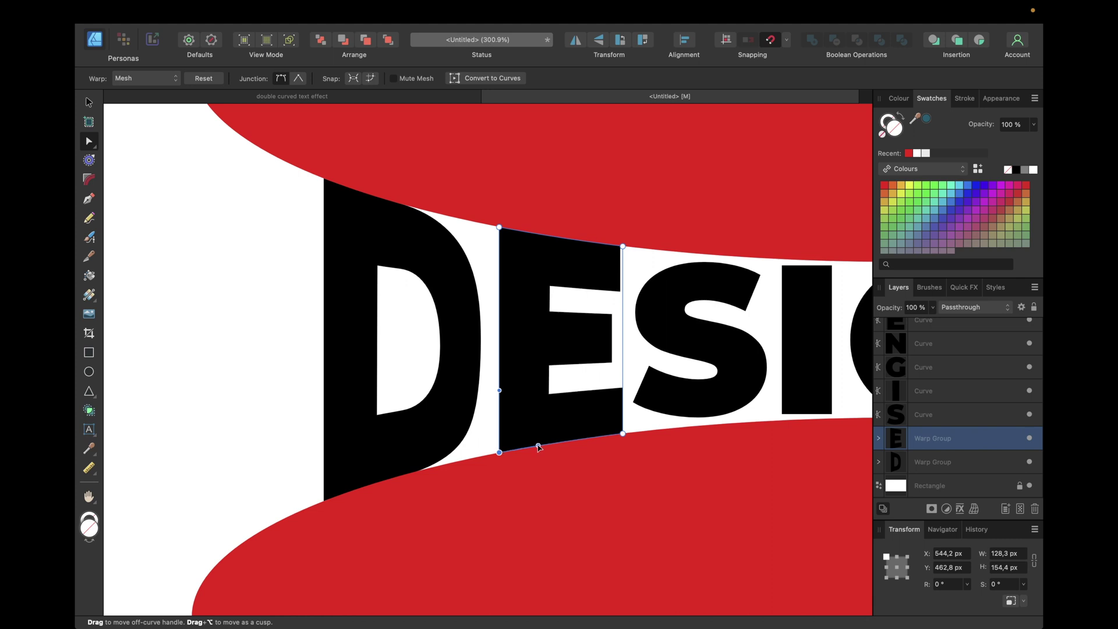
Step: Apply a Perspective warp to the letter S and fit its corners and edges to both red ellipses
{"action": "scroll", "coordinate": [538, 447], "scroll_direction": "right", "scroll_amount": 5}
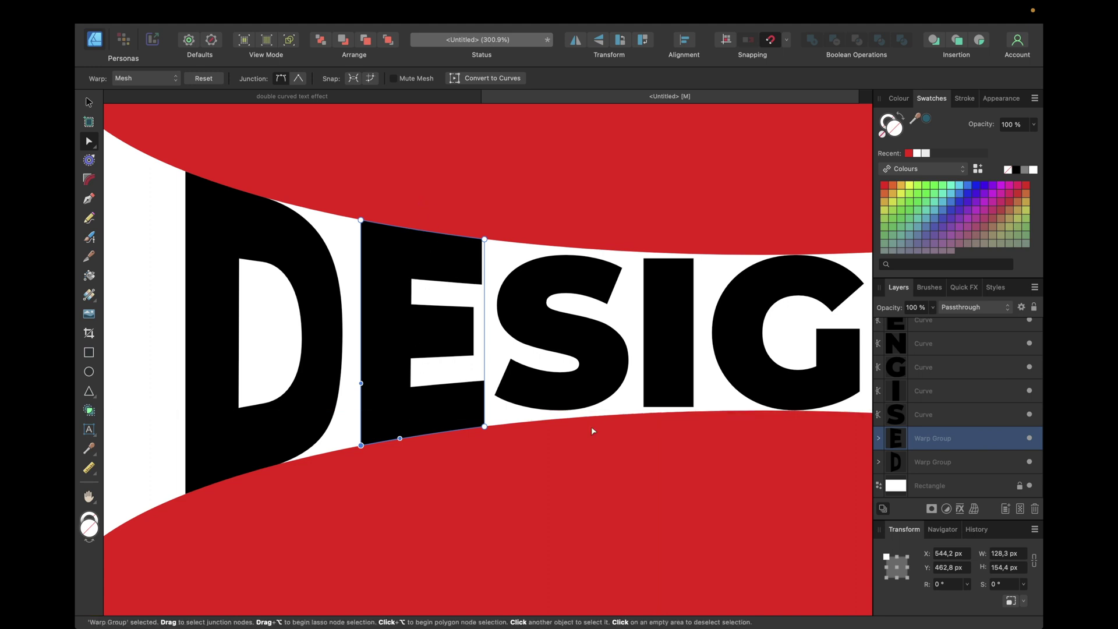
{"action": "left_click", "coordinate": [946, 414]}
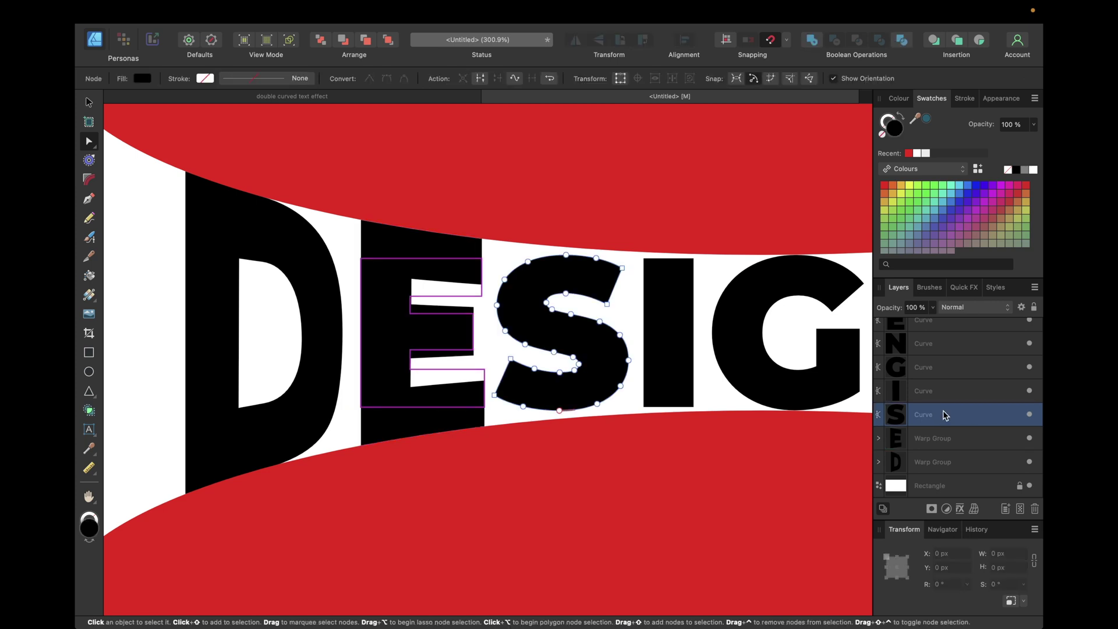
{"action": "left_click", "coordinate": [974, 510]}
{"action": "left_click", "coordinate": [983, 545]}
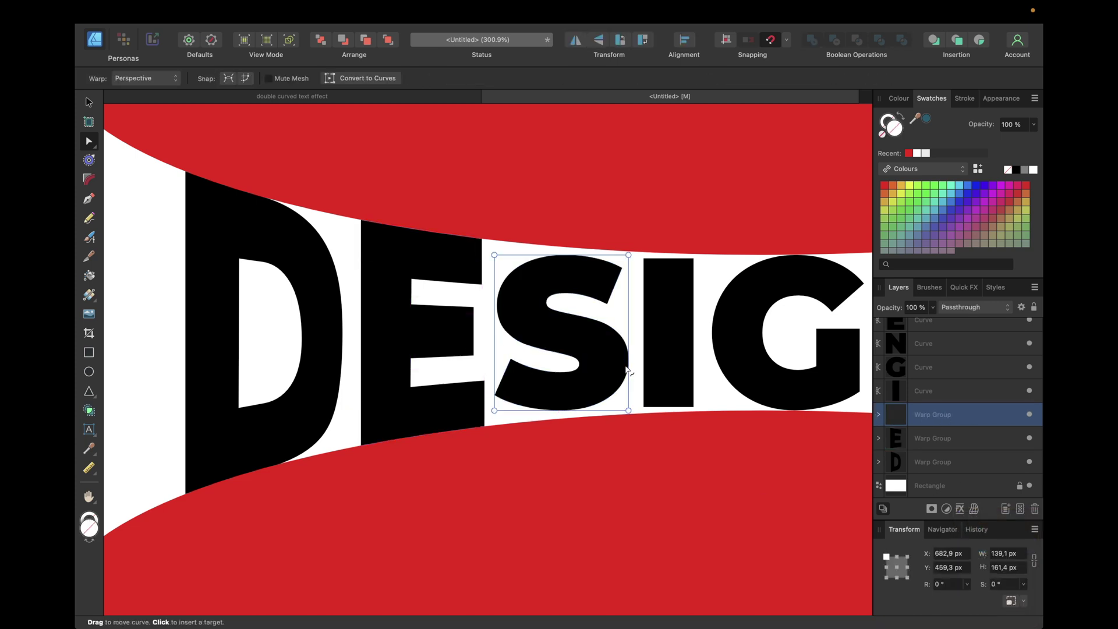
{"action": "left_click_drag", "start_coordinate": [495, 255], "coordinate": [495, 240]}
{"action": "left_click_drag", "start_coordinate": [629, 255], "coordinate": [628, 251]}
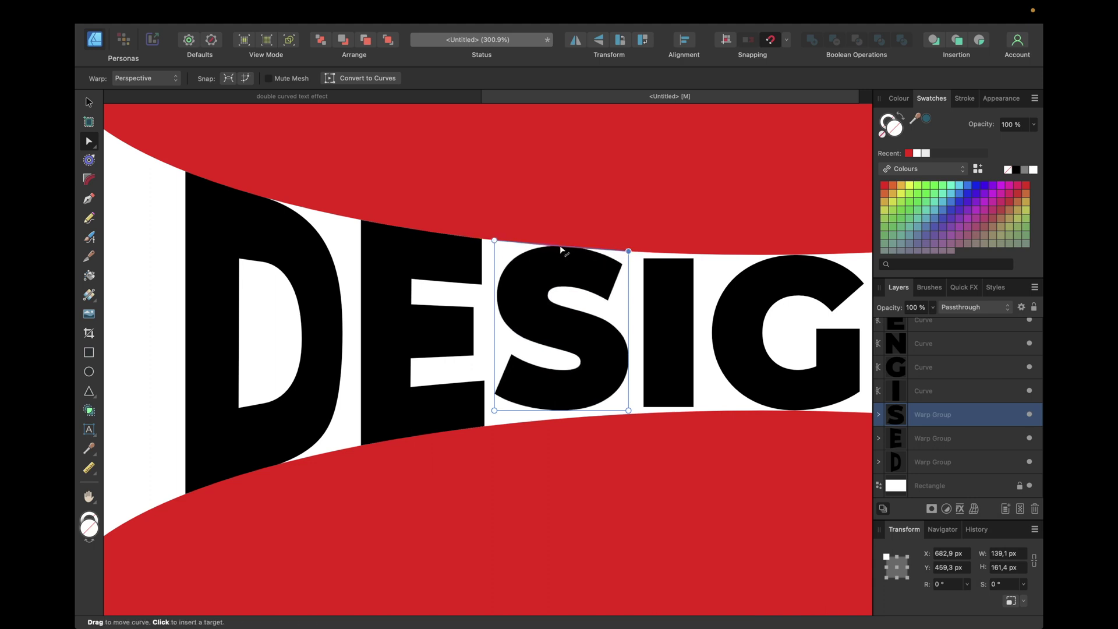
{"action": "left_click", "coordinate": [586, 249]}
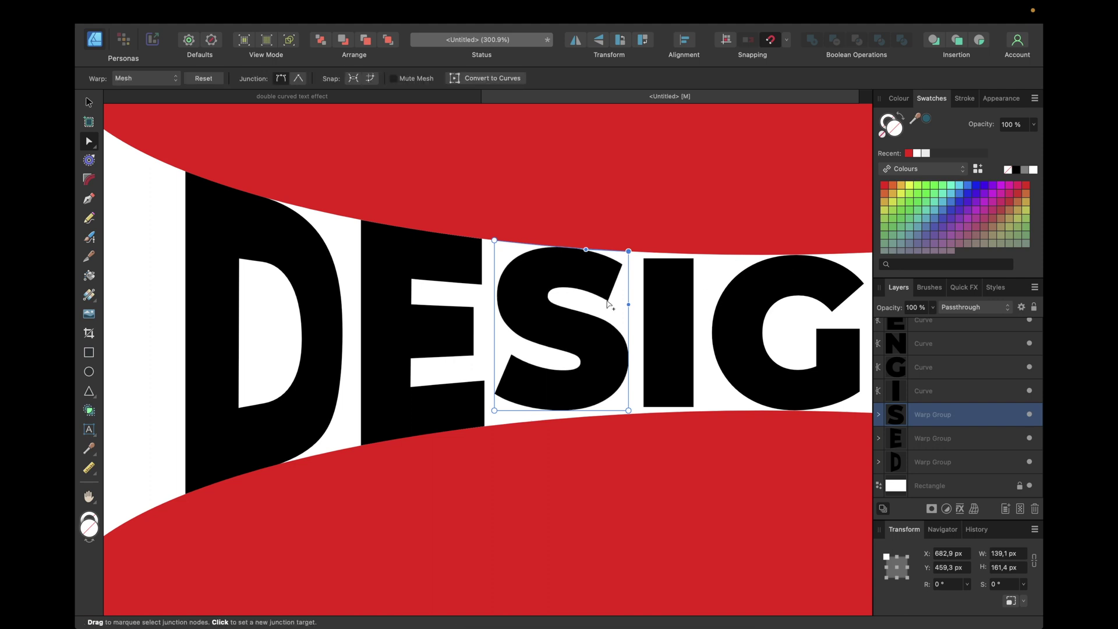
{"action": "left_click", "coordinate": [494, 410]}
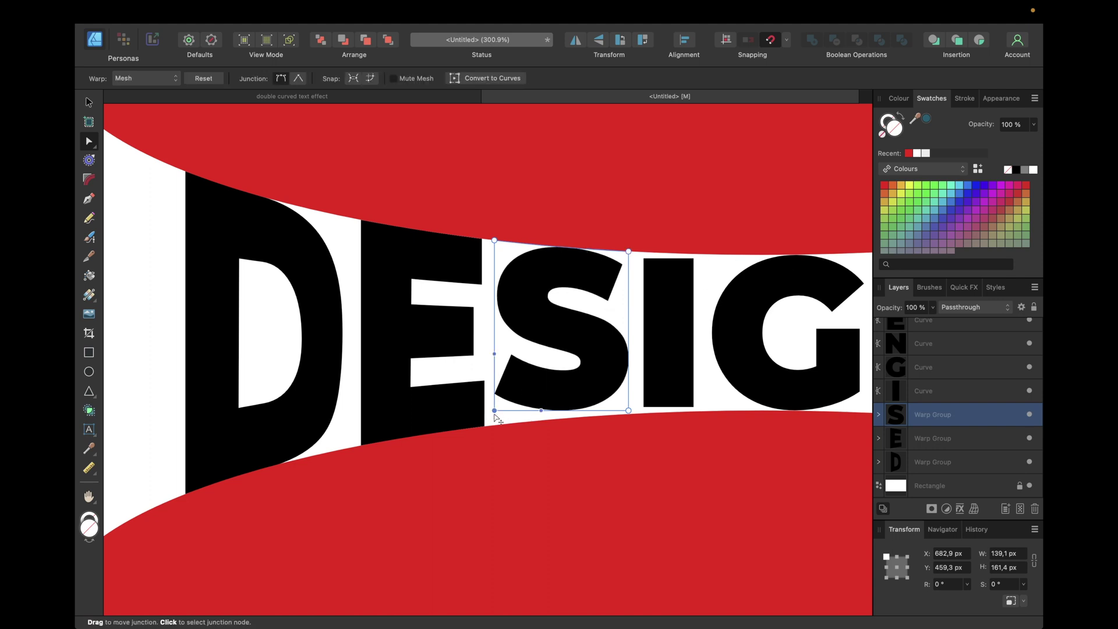
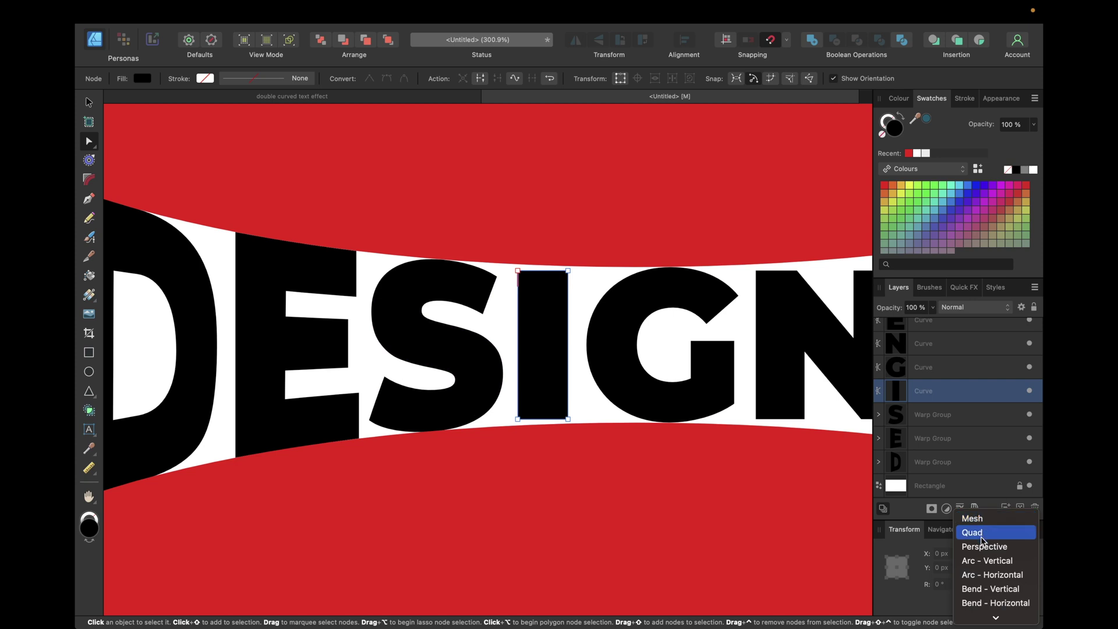
Step: Apply a Perspective warp to the letter I and extend its corners to meet the upper and lower ellipses
{"action": "left_click", "coordinate": [984, 546]}
{"action": "left_click_drag", "start_coordinate": [517, 272], "coordinate": [567, 266]}
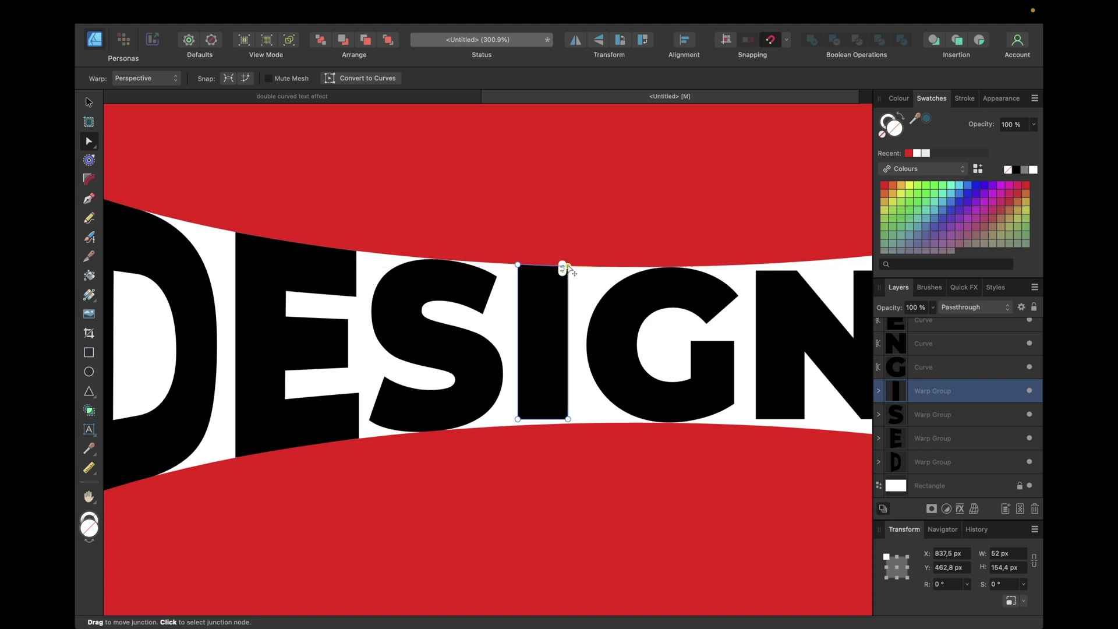
{"action": "left_click", "coordinate": [542, 266]}
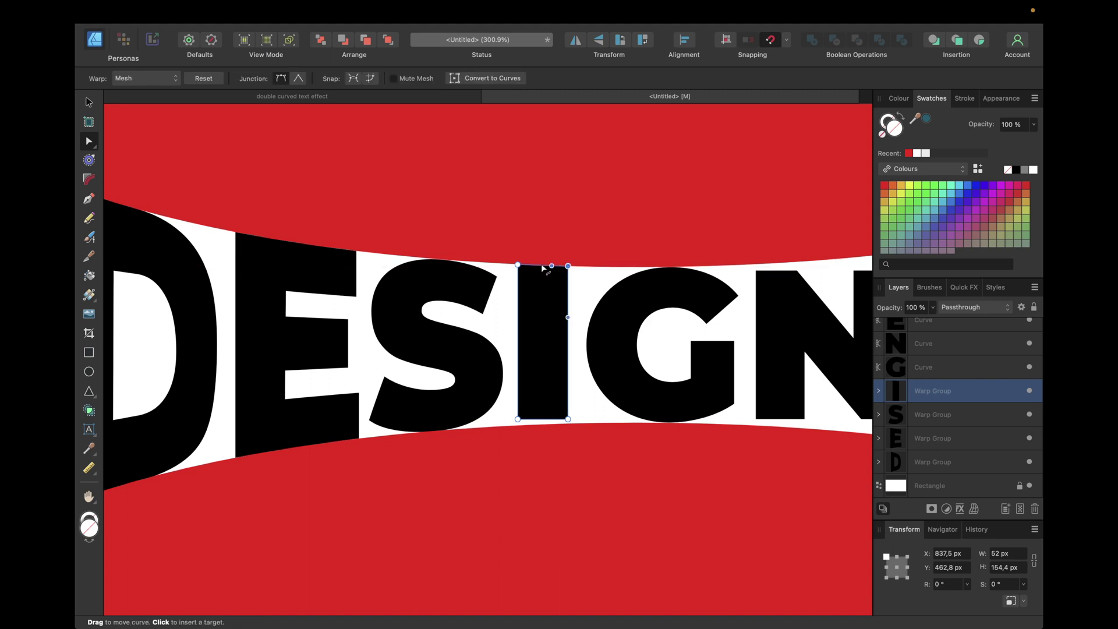
{"action": "left_click_drag", "start_coordinate": [518, 419], "coordinate": [568, 424]}
Step: Apply a Perspective warp to the letter G and fit its upper corners and top edge to the upper ellipse
{"action": "left_click", "coordinate": [932, 367]}
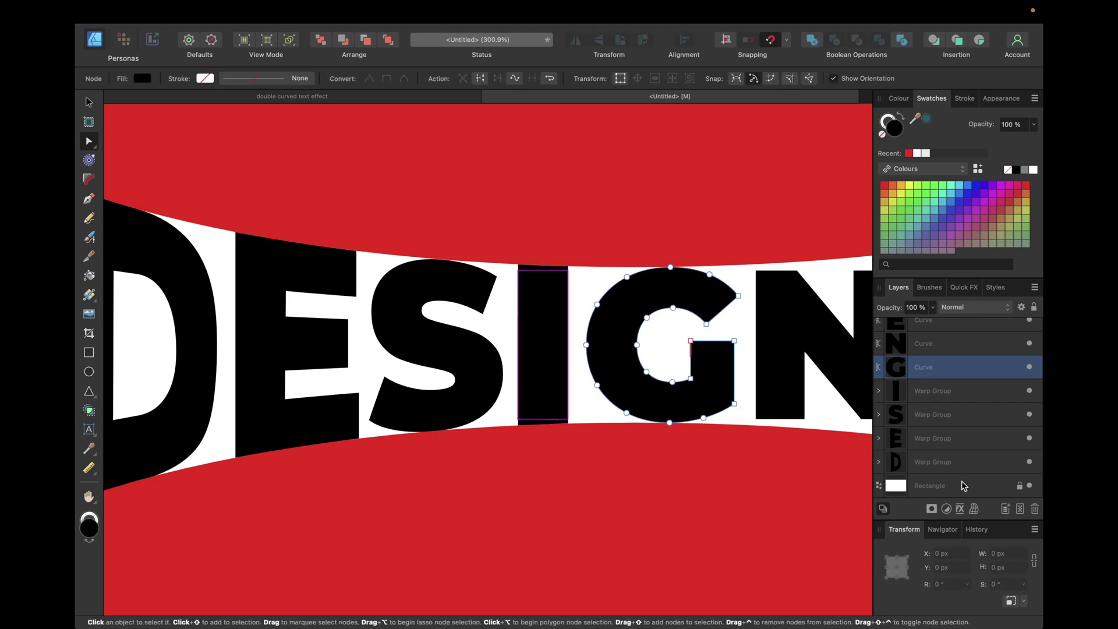
{"action": "left_click", "coordinate": [974, 509]}
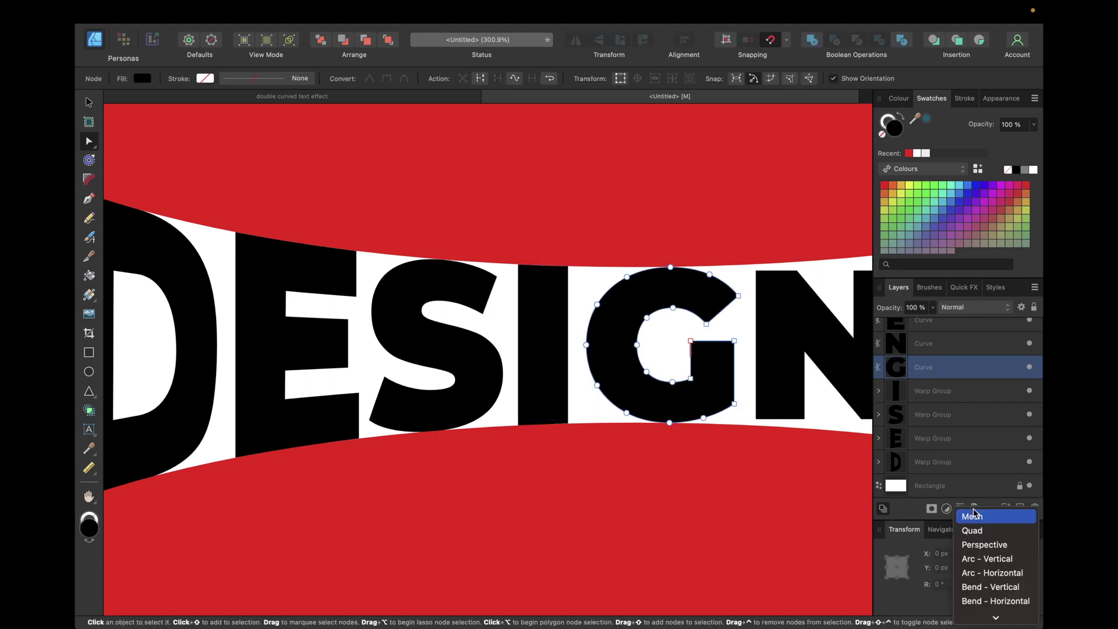
{"action": "left_click", "coordinate": [978, 539]}
{"action": "scroll", "coordinate": [680, 483], "scroll_direction": "right", "scroll_amount": 3}
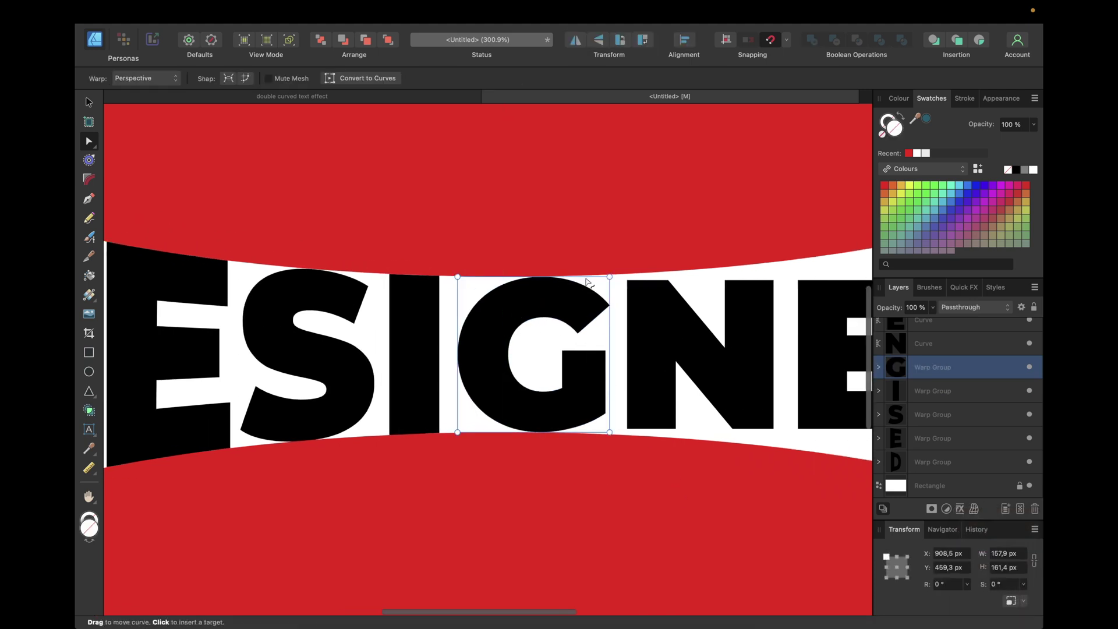
{"action": "scroll", "coordinate": [458, 278], "scroll_direction": "up", "scroll_amount": 5}
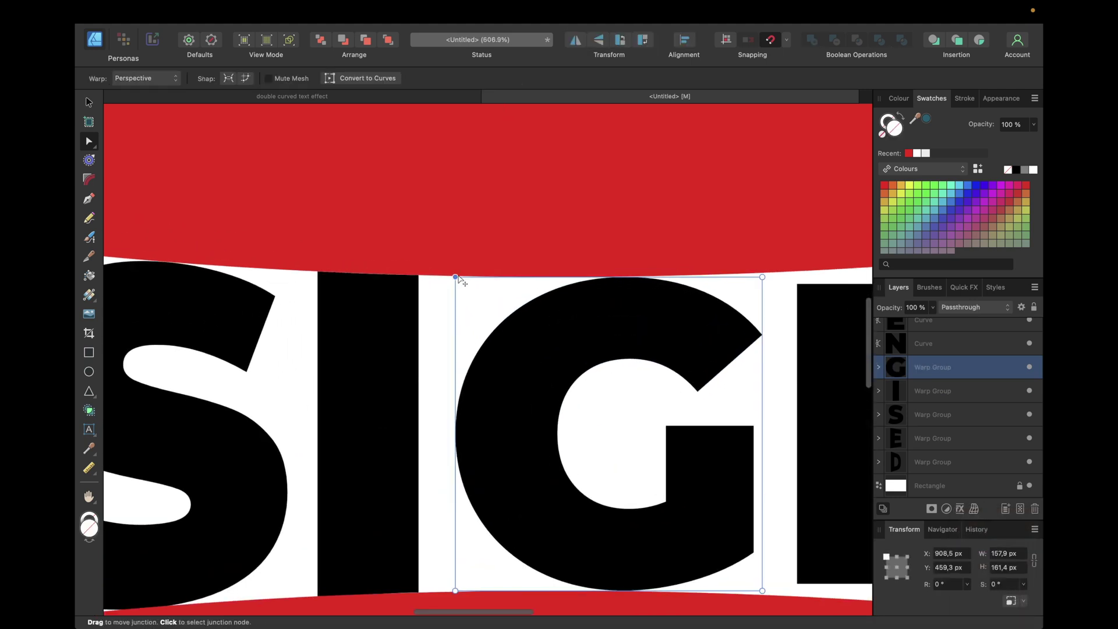
{"action": "left_click", "coordinate": [456, 276]}
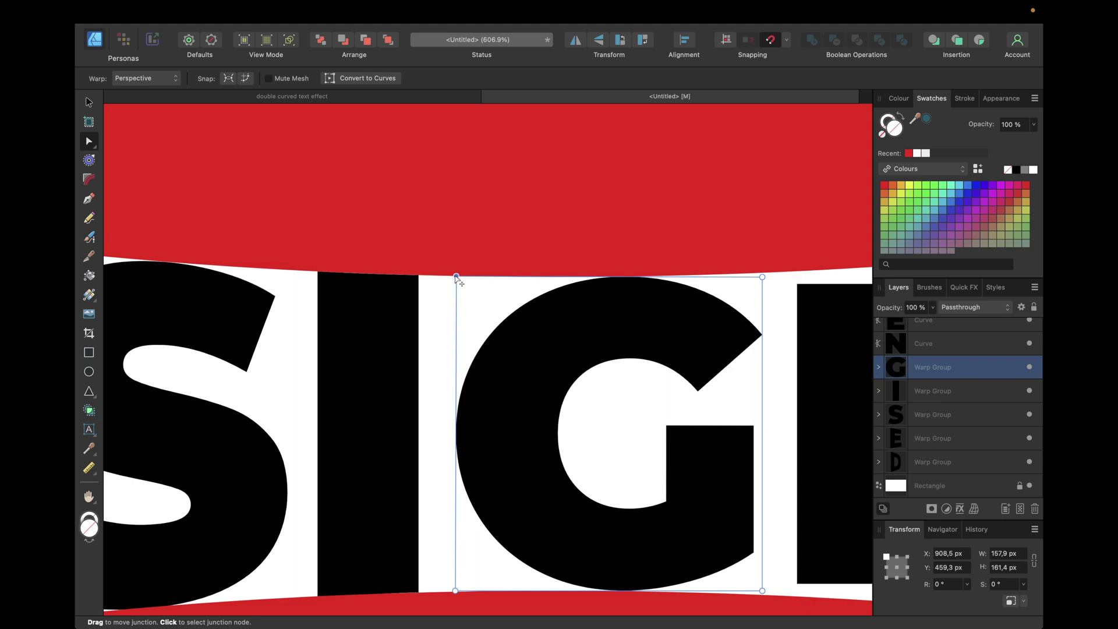
{"action": "left_click_drag", "start_coordinate": [762, 278], "coordinate": [763, 272]}
{"action": "left_click_drag", "start_coordinate": [606, 277], "coordinate": [604, 279]}
Step: Place the G's lower warp corners on the lower ellipse and bend its bottom edge along the curve
{"action": "scroll", "coordinate": [602, 278], "scroll_direction": "down", "scroll_amount": 3}
{"action": "scroll", "coordinate": [604, 279], "scroll_direction": "down", "scroll_amount": 5}
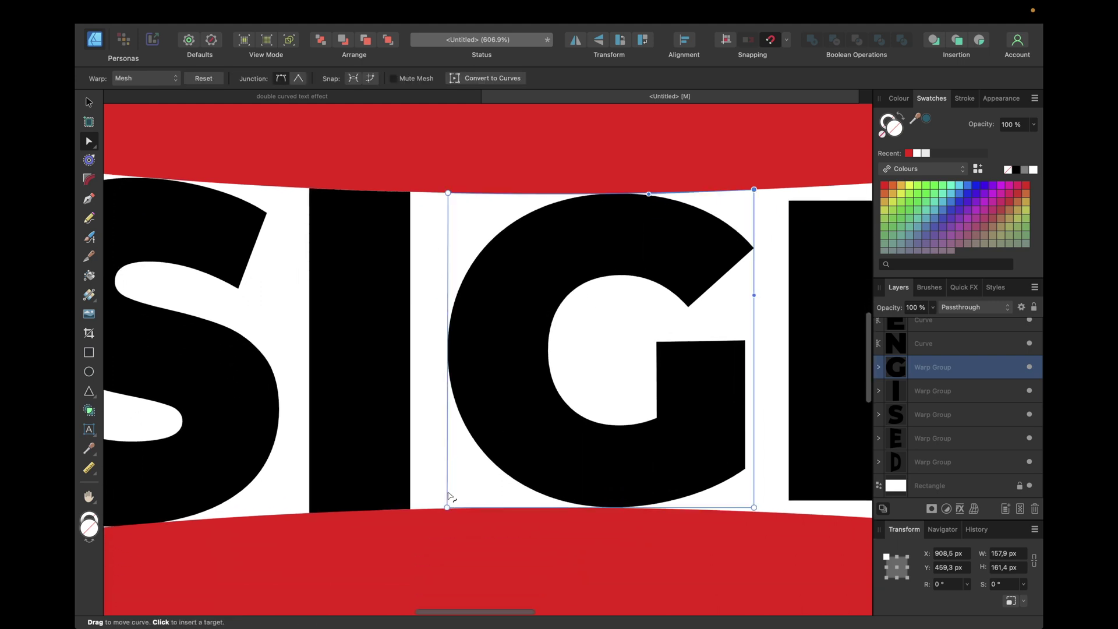
{"action": "left_click", "coordinate": [447, 508]}
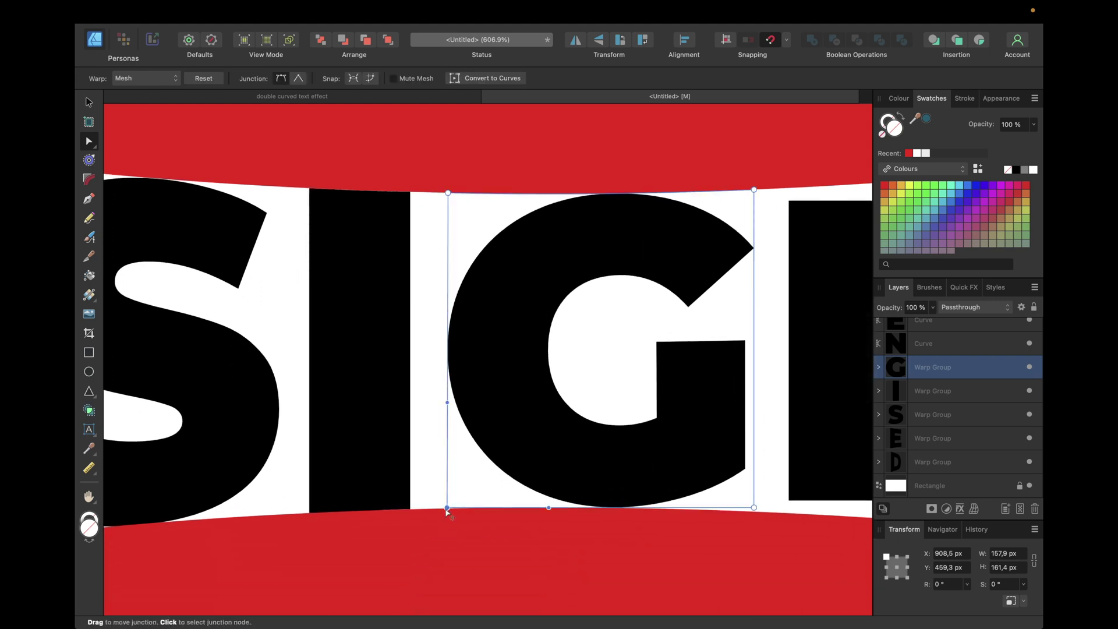
{"action": "left_click", "coordinate": [753, 508]}
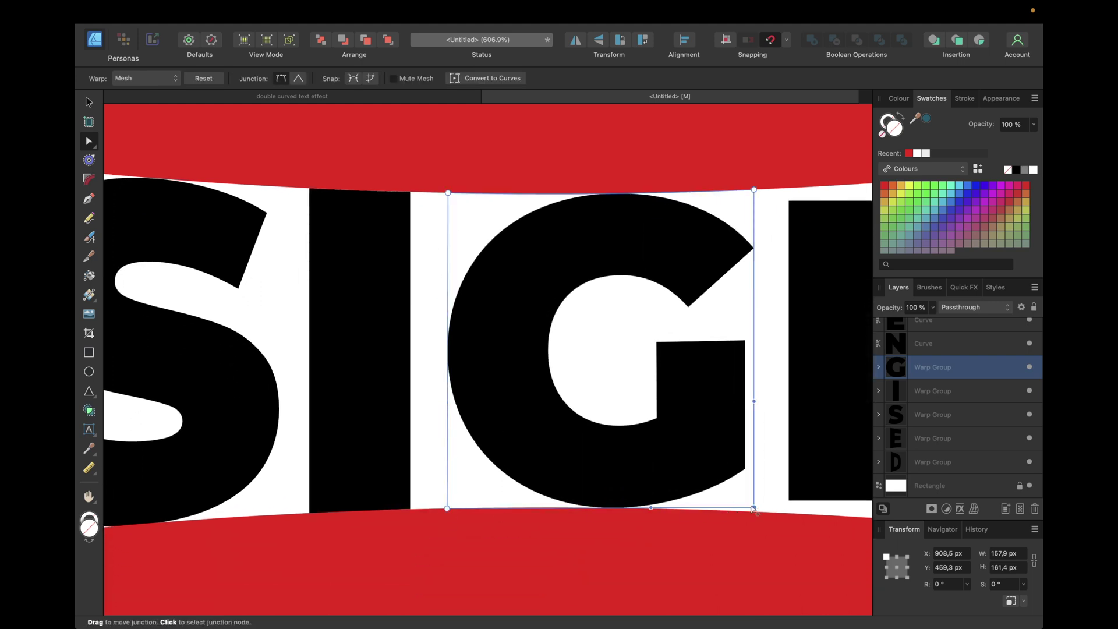
{"action": "left_click_drag", "start_coordinate": [752, 507], "coordinate": [754, 512]}
{"action": "left_click_drag", "start_coordinate": [604, 515], "coordinate": [604, 509]}
Step: Apply a Perspective warp to the letter N and fit its upper corners and top edge to the upper ellipse
{"action": "scroll", "coordinate": [603, 509], "scroll_direction": "right", "scroll_amount": 5}
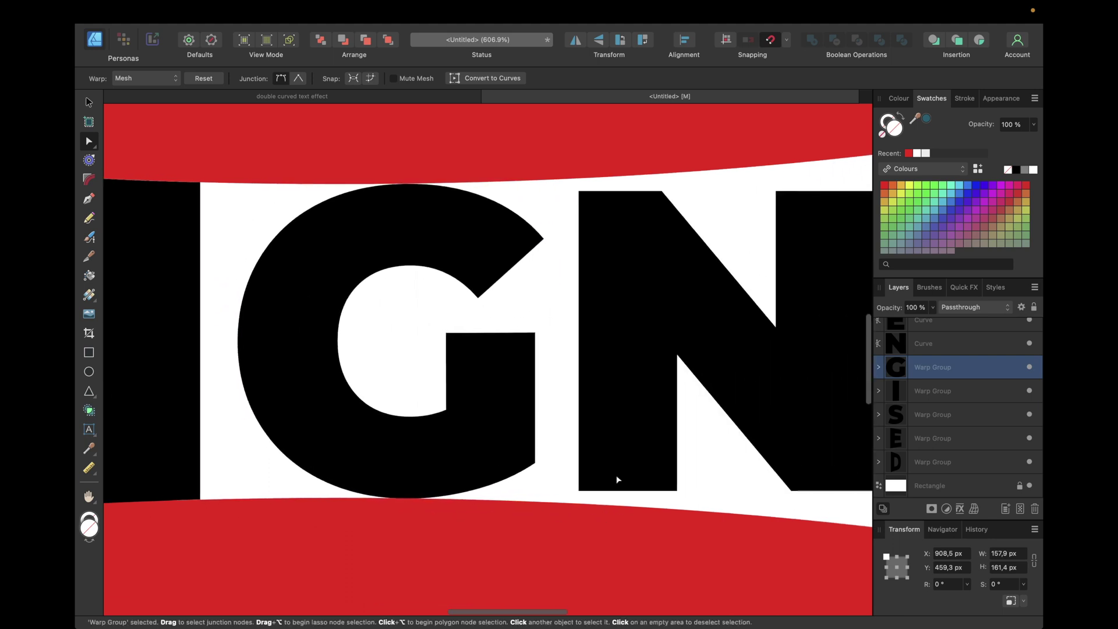
{"action": "left_click", "coordinate": [668, 348]}
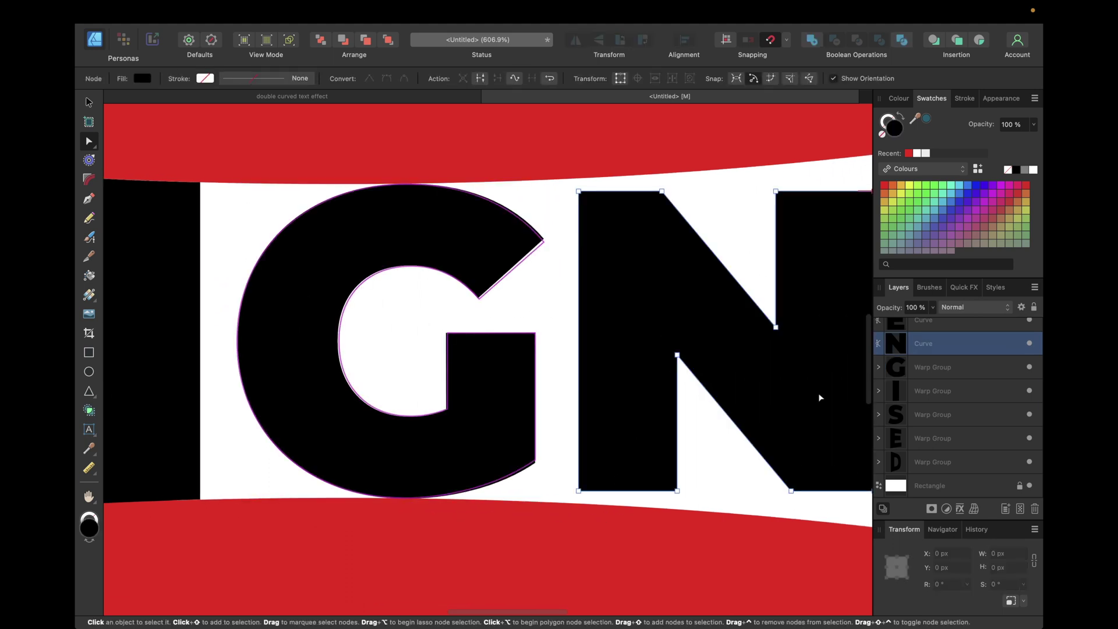
{"action": "left_click", "coordinate": [978, 509]}
{"action": "left_click", "coordinate": [970, 540]}
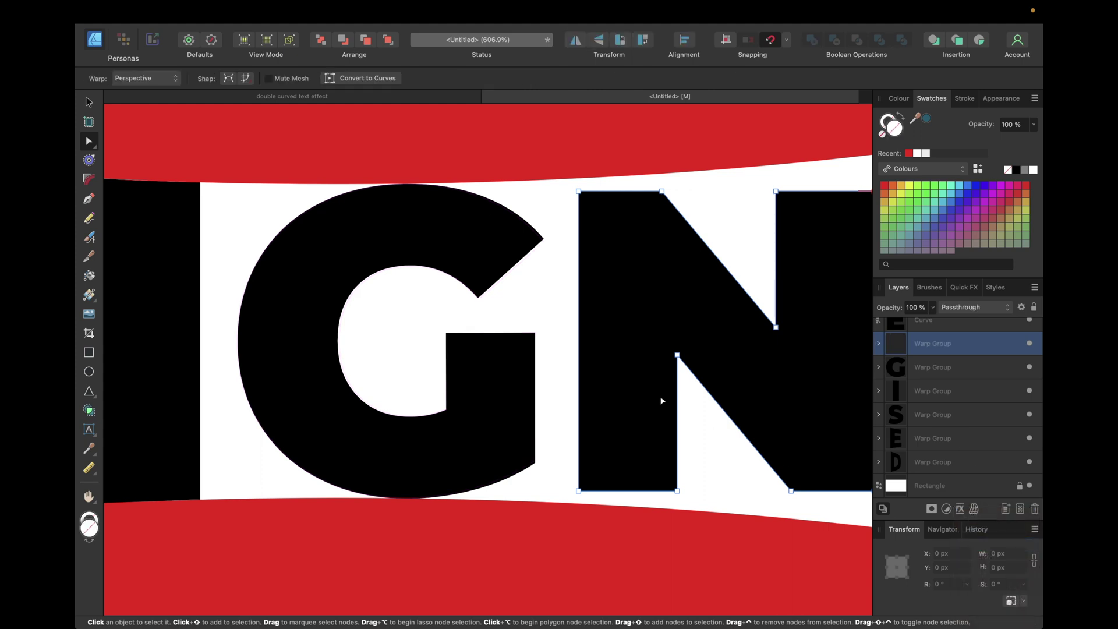
{"action": "scroll", "coordinate": [595, 318], "scroll_direction": "right", "scroll_amount": 5}
{"action": "scroll", "coordinate": [595, 317], "scroll_direction": "up", "scroll_amount": 2}
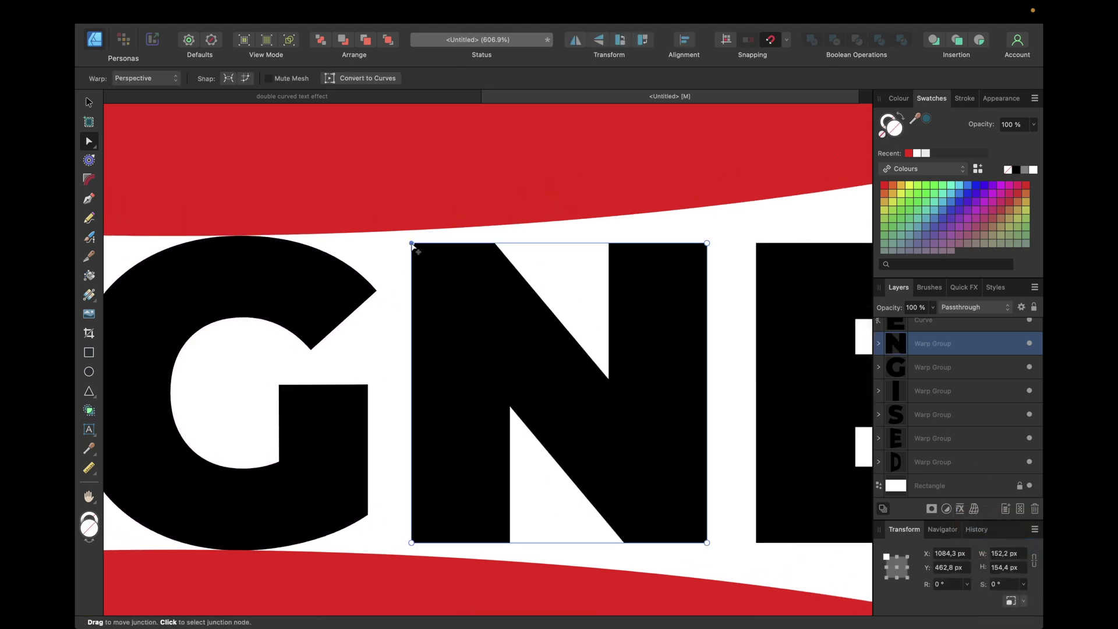
{"action": "left_click_drag", "start_coordinate": [412, 243], "coordinate": [411, 231]}
{"action": "left_click_drag", "start_coordinate": [707, 243], "coordinate": [707, 206]}
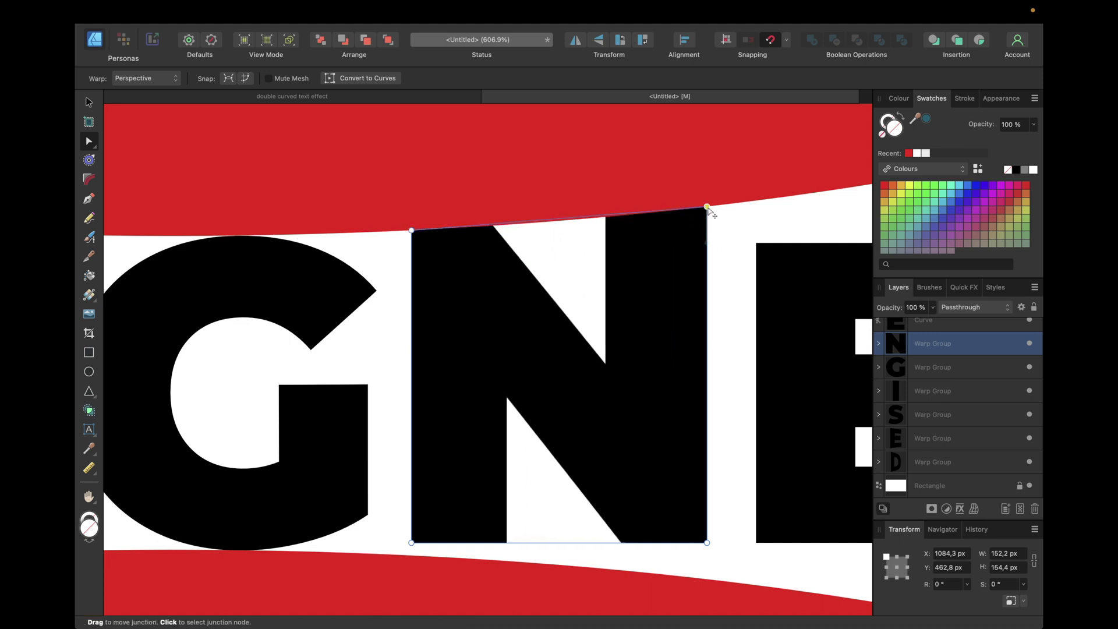
{"action": "left_click", "coordinate": [552, 222]}
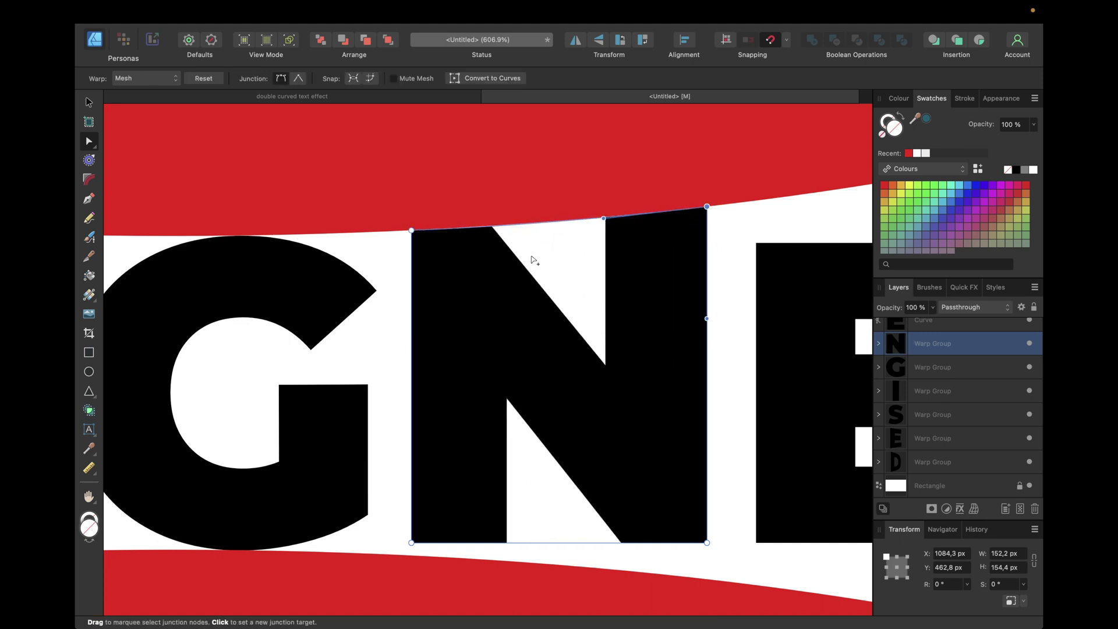
Step: Pull the N's lower warp corners onto the lower ellipse and curve its bottom edge to follow the ellipse
{"action": "left_click", "coordinate": [411, 543]}
{"action": "left_click_drag", "start_coordinate": [412, 542], "coordinate": [411, 555]}
{"action": "left_click_drag", "start_coordinate": [707, 543], "coordinate": [707, 579]}
{"action": "left_click_drag", "start_coordinate": [603, 580], "coordinate": [609, 571]}
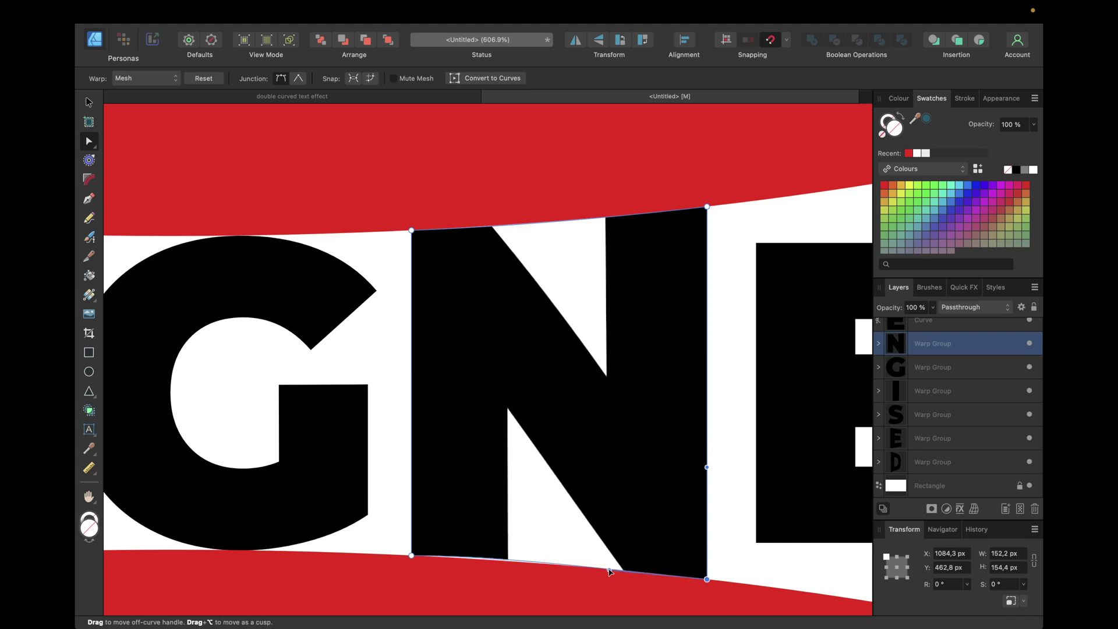
{"action": "left_click", "coordinate": [412, 556]}
{"action": "mouse_move", "coordinate": [506, 556]}
{"action": "left_mouse_down"}
{"action": "mouse_move", "coordinate": [493, 557]}
{"action": "mouse_move", "coordinate": [529, 564]}
{"action": "left_mouse_up"}
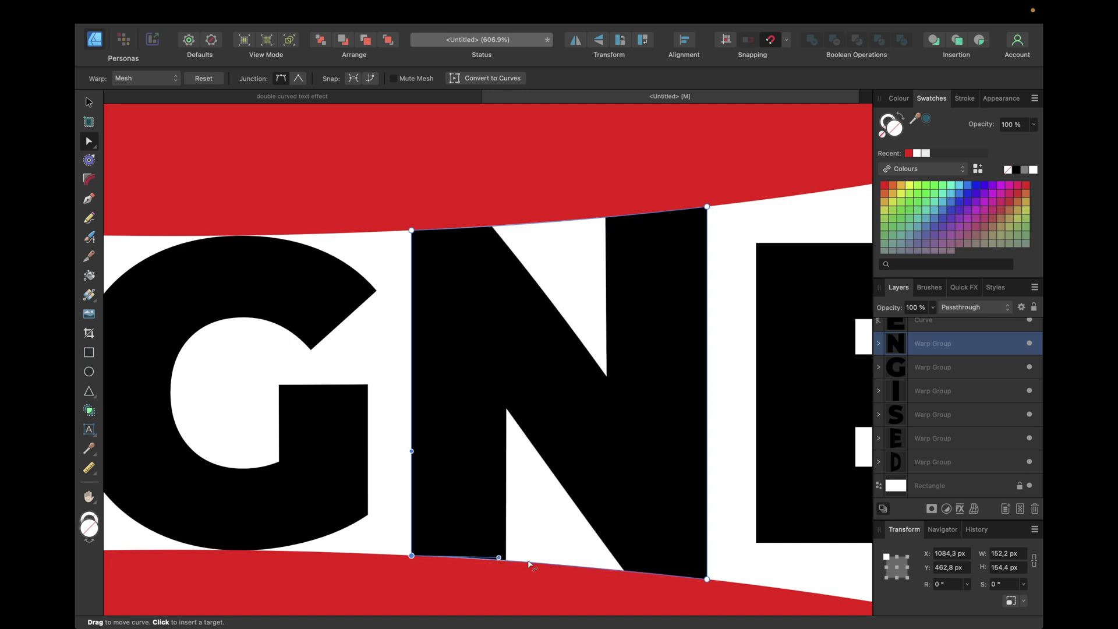
Step: Apply a Perspective warp to the second letter E and fit its upper corners and top edge to the upper ellipse
{"action": "scroll", "coordinate": [592, 497], "scroll_direction": "down", "scroll_amount": 5}
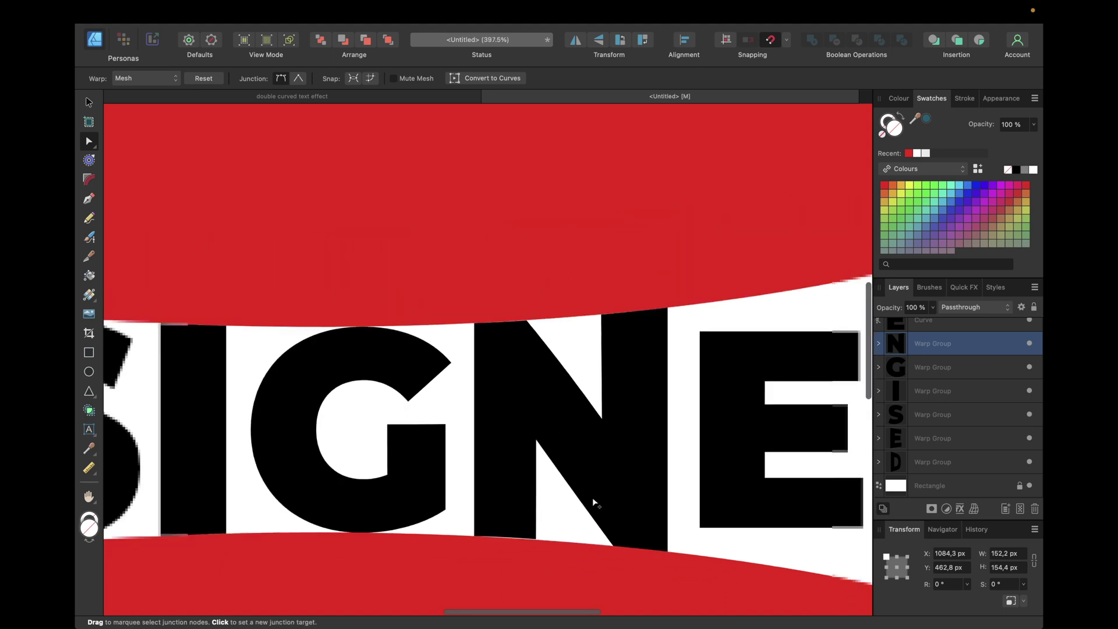
{"action": "scroll", "coordinate": [592, 497], "scroll_direction": "right", "scroll_amount": 5}
{"action": "left_click", "coordinate": [561, 391]}
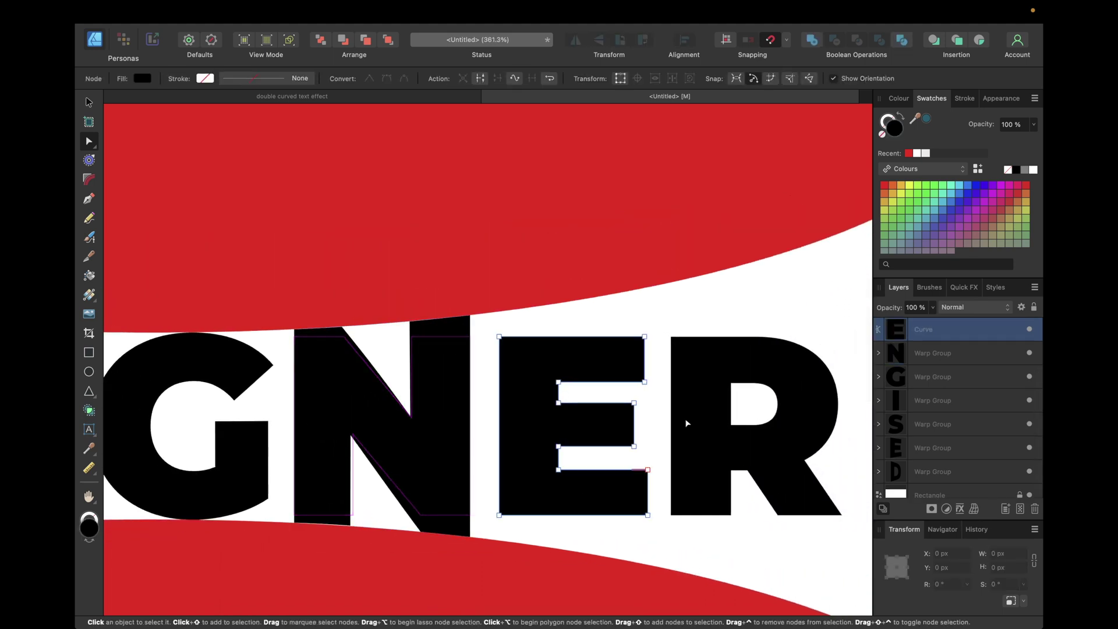
{"action": "left_click", "coordinate": [974, 508]}
{"action": "left_click", "coordinate": [946, 541]}
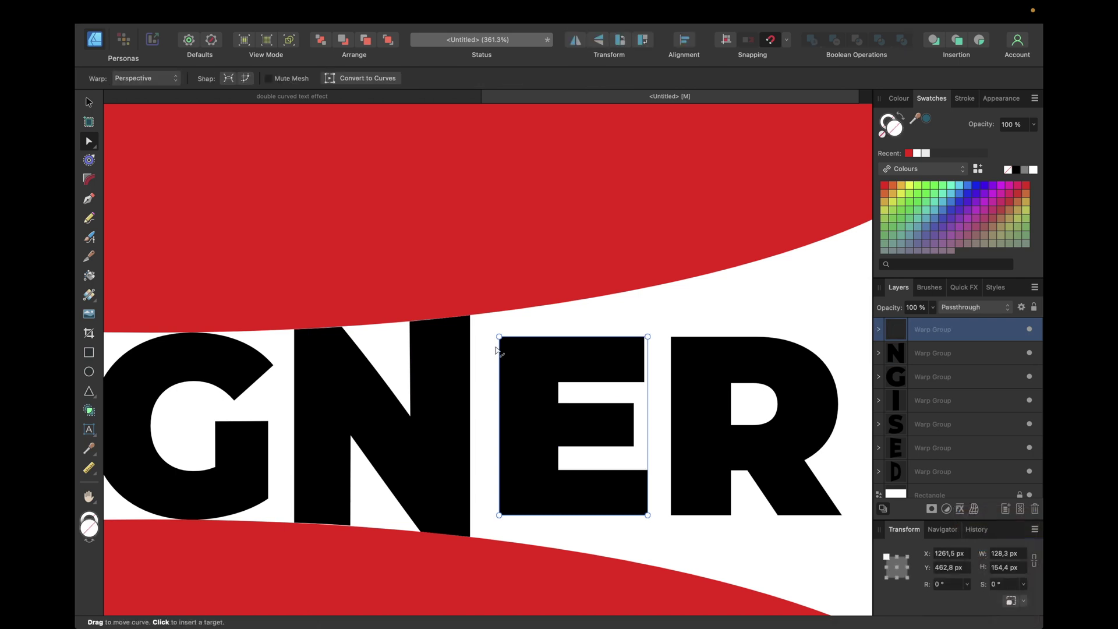
{"action": "left_click_drag", "start_coordinate": [499, 338], "coordinate": [499, 312]}
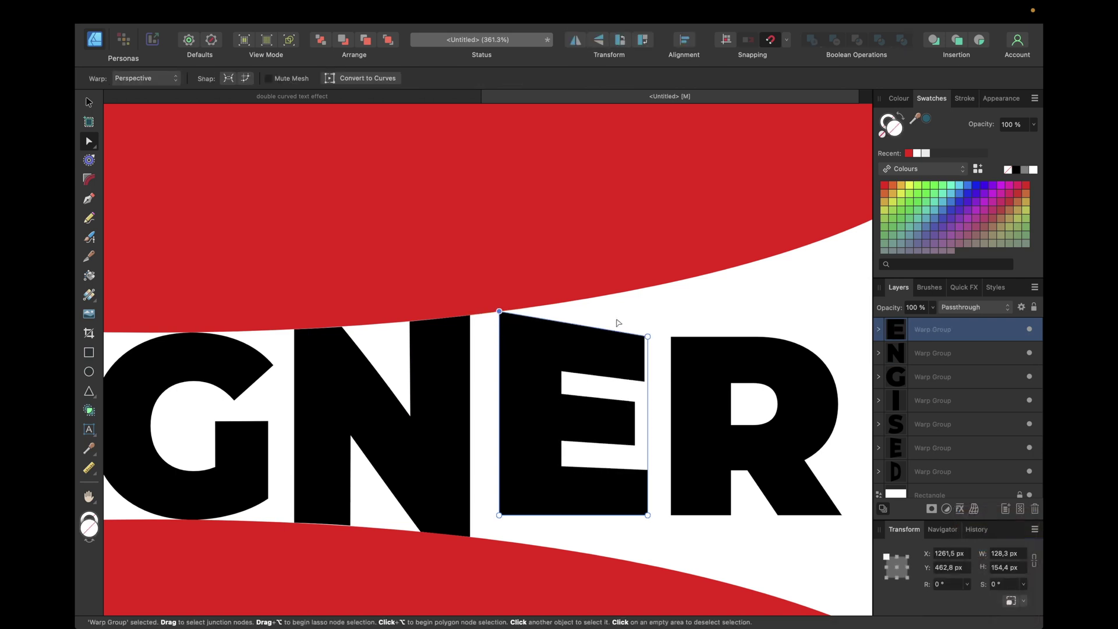
{"action": "left_click_drag", "start_coordinate": [648, 338], "coordinate": [647, 287]}
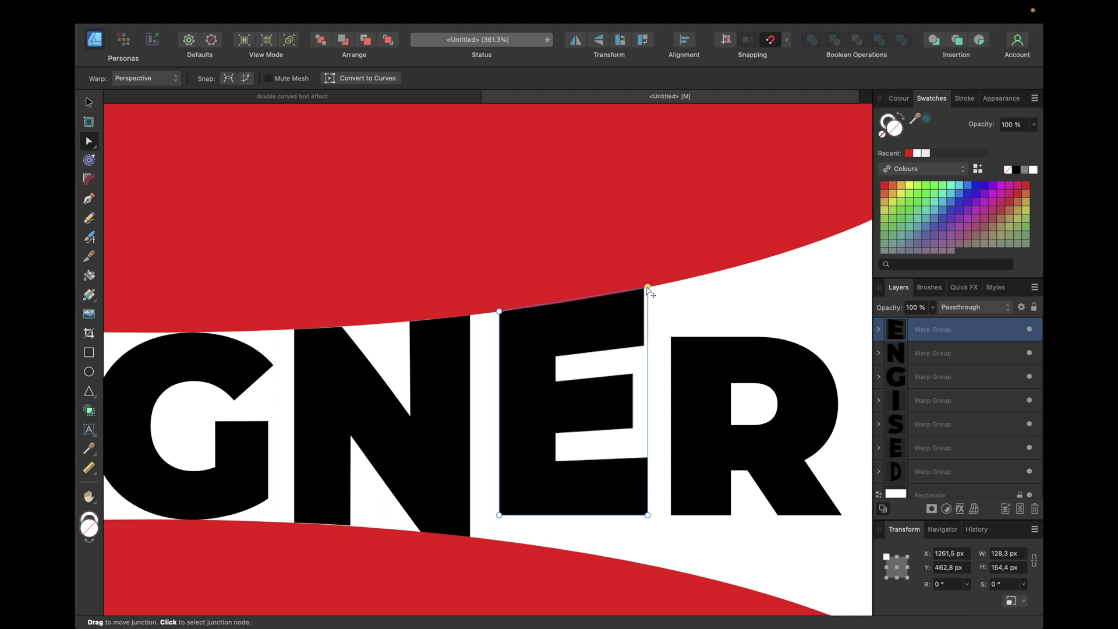
{"action": "left_click", "coordinate": [570, 303]}
Step: Pull the second E's lower warp corners onto the lower ellipse and adjust its bottom edge to the curve
{"action": "left_click_drag", "start_coordinate": [500, 515], "coordinate": [499, 540]}
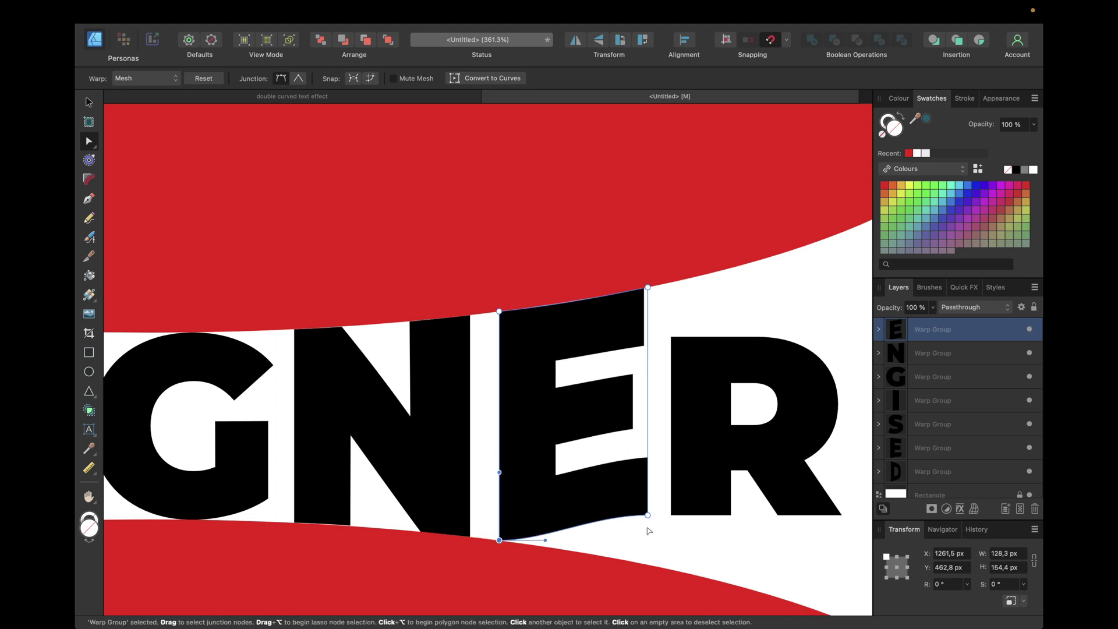
{"action": "left_click_drag", "start_coordinate": [648, 516], "coordinate": [604, 557]}
{"action": "left_click", "coordinate": [499, 541]}
{"action": "left_click_drag", "start_coordinate": [545, 541], "coordinate": [535, 544]}
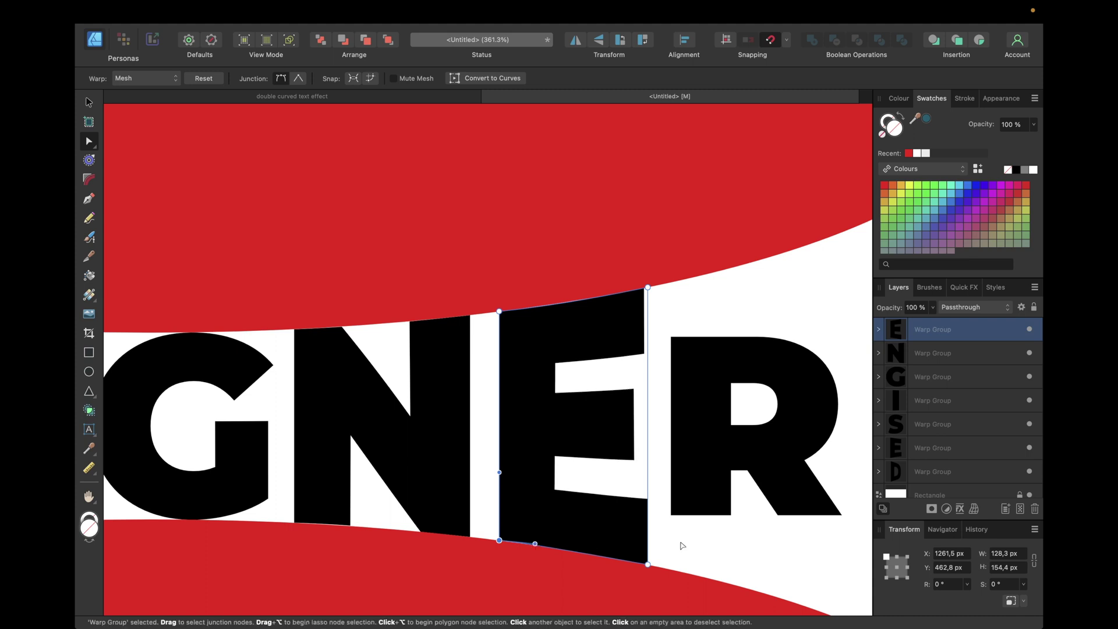
Step: Try lowering the upper-left warp corner of the letter S and undo the change
{"action": "left_click", "coordinate": [897, 401]}
{"action": "scroll", "coordinate": [666, 459], "scroll_direction": "left", "scroll_amount": 6}
{"action": "scroll", "coordinate": [667, 460], "scroll_direction": "left", "scroll_amount": 2}
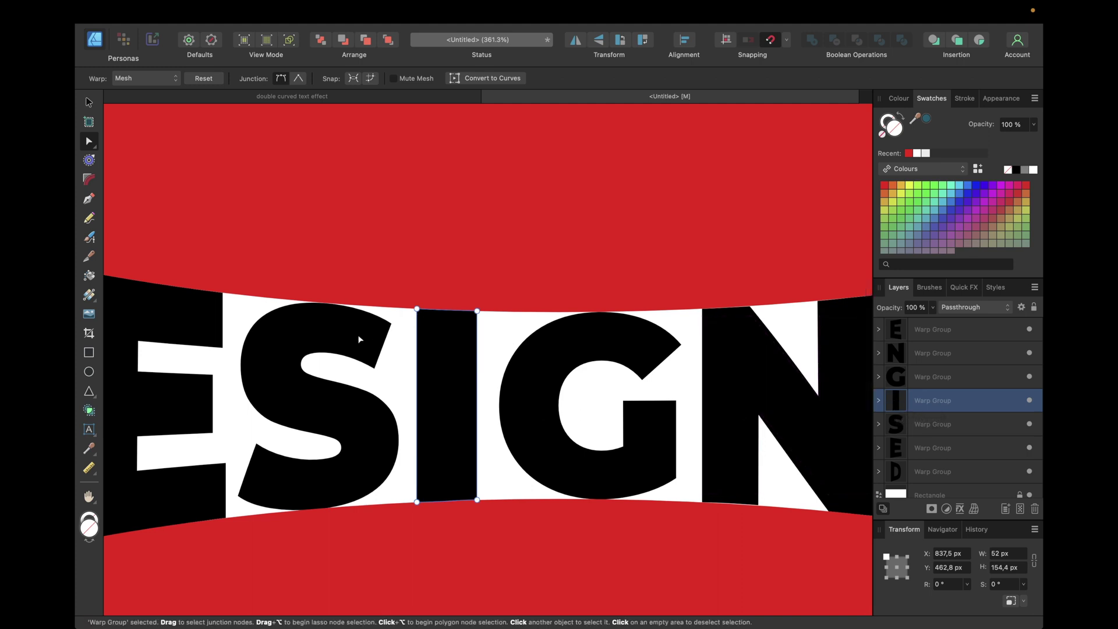
{"action": "left_click", "coordinate": [898, 427]}
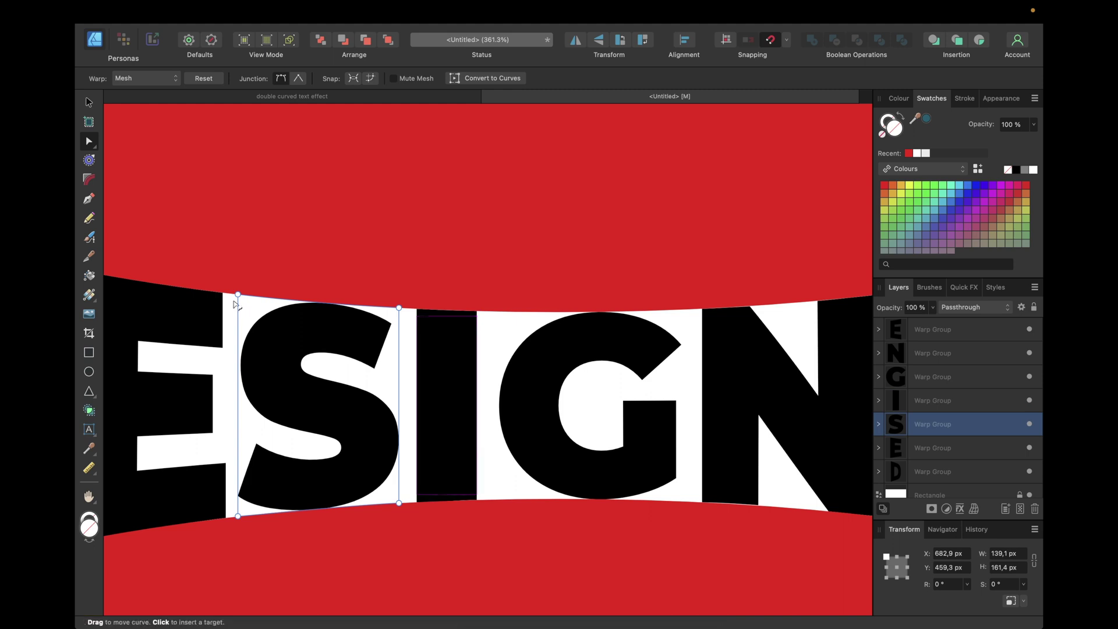
{"action": "left_click_drag", "start_coordinate": [237, 294], "coordinate": [238, 315]}
{"action": "key", "text": "super+z"}
{"action": "scroll", "coordinate": [512, 347], "scroll_direction": "right", "scroll_amount": 10}
{"action": "scroll", "coordinate": [511, 349], "scroll_direction": "left", "scroll_amount": 4}
{"action": "left_click", "coordinate": [432, 345]}
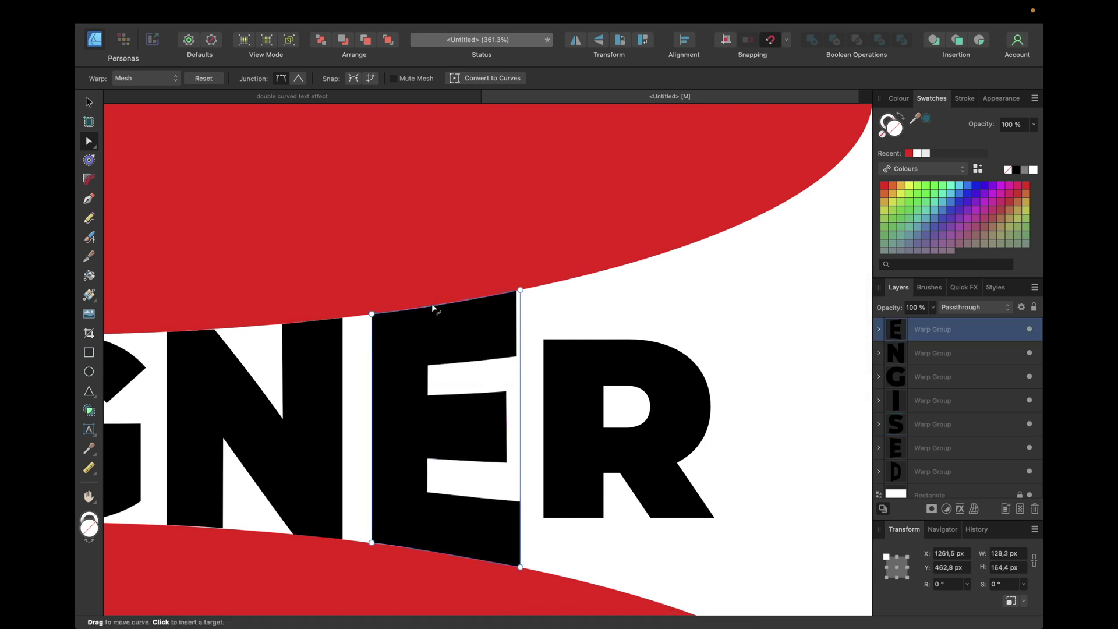
{"action": "left_click", "coordinate": [603, 309]}
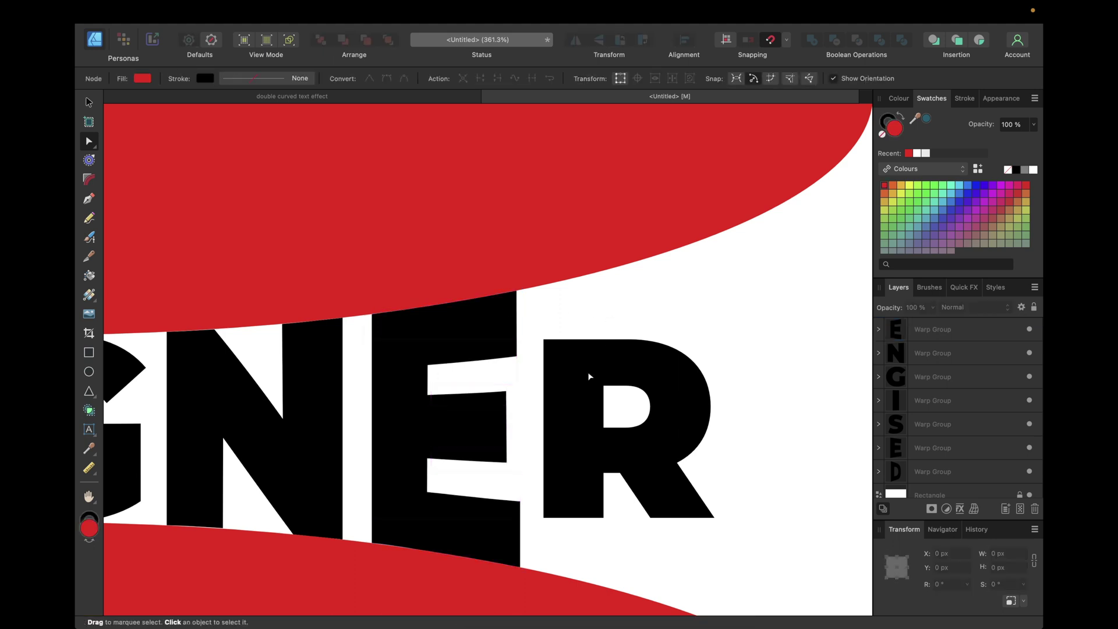
Step: Apply a Perspective warp to the letter R and fit its upper corners and top edge to the upper ellipse
{"action": "left_click", "coordinate": [598, 455]}
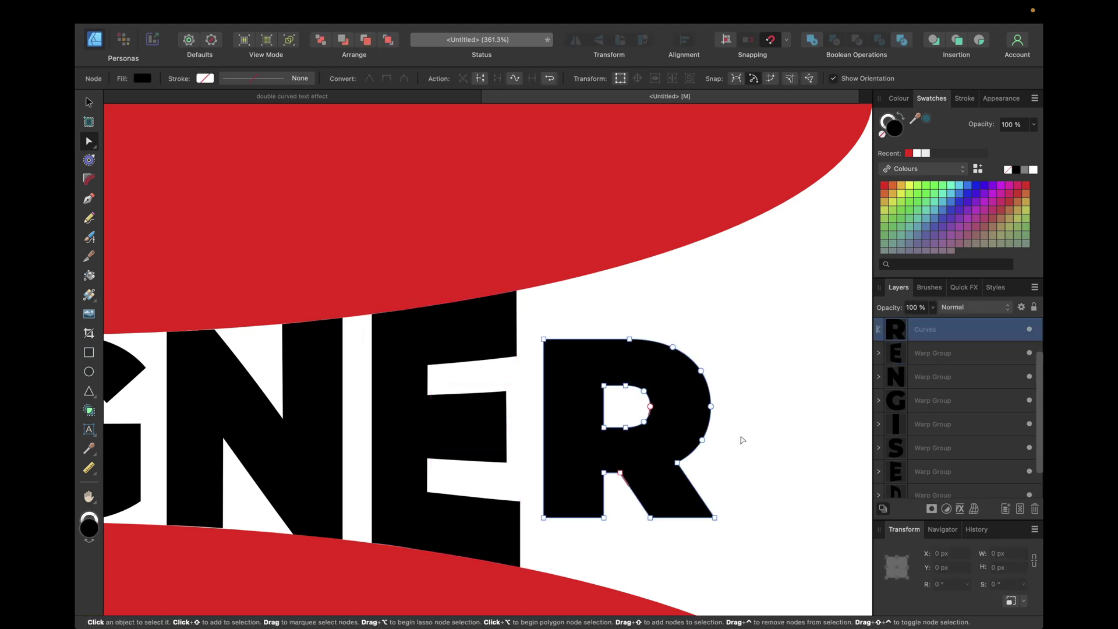
{"action": "left_click", "coordinate": [974, 509]}
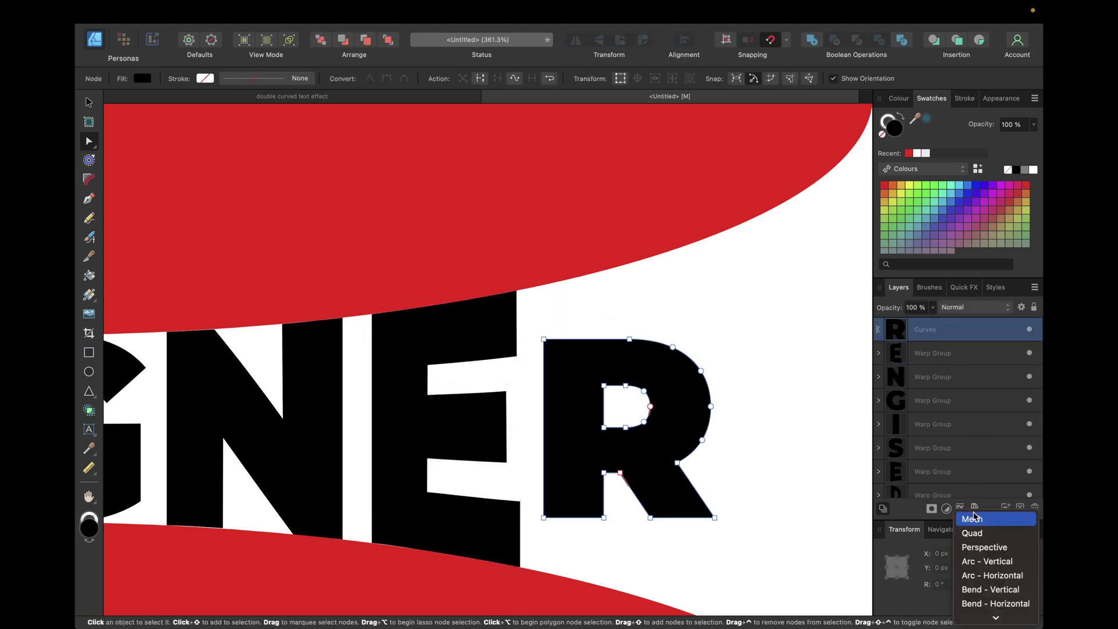
{"action": "left_click", "coordinate": [984, 546]}
{"action": "left_click_drag", "start_coordinate": [547, 341], "coordinate": [548, 289]}
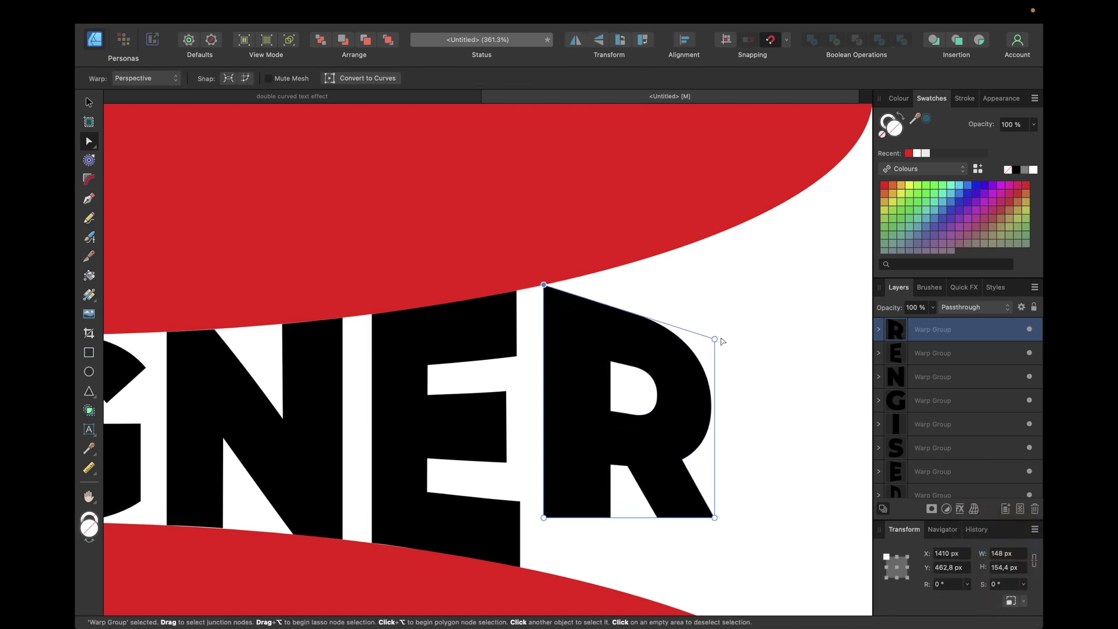
{"action": "left_click_drag", "start_coordinate": [715, 339], "coordinate": [716, 235]}
{"action": "left_click_drag", "start_coordinate": [615, 267], "coordinate": [619, 268]}
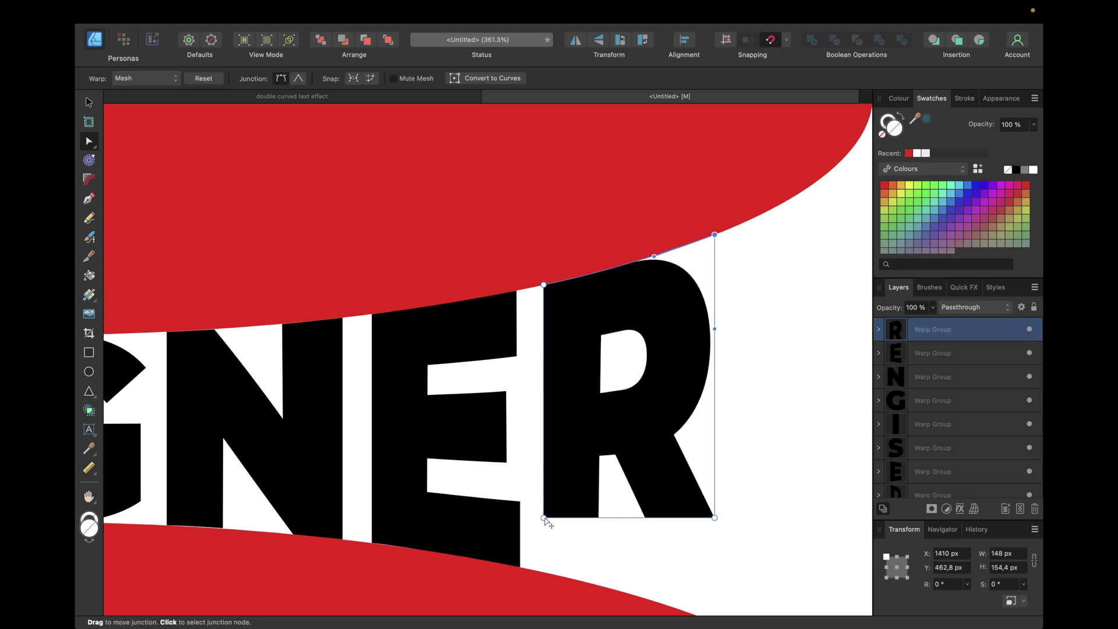
Step: Pull the R's lower warp corners onto the lower ellipse and shape its bottom edge to follow the curve
{"action": "left_click_drag", "start_coordinate": [544, 517], "coordinate": [543, 569]}
{"action": "left_click", "coordinate": [544, 586]}
{"action": "scroll", "coordinate": [541, 582], "scroll_direction": "down", "scroll_amount": 5}
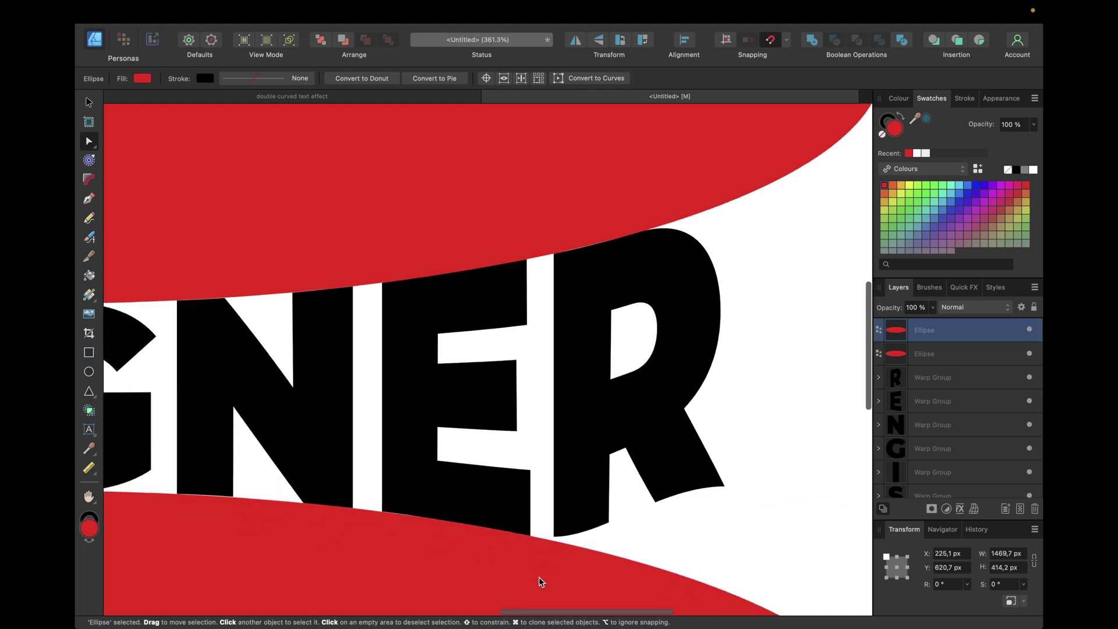
{"action": "left_click", "coordinate": [592, 325]}
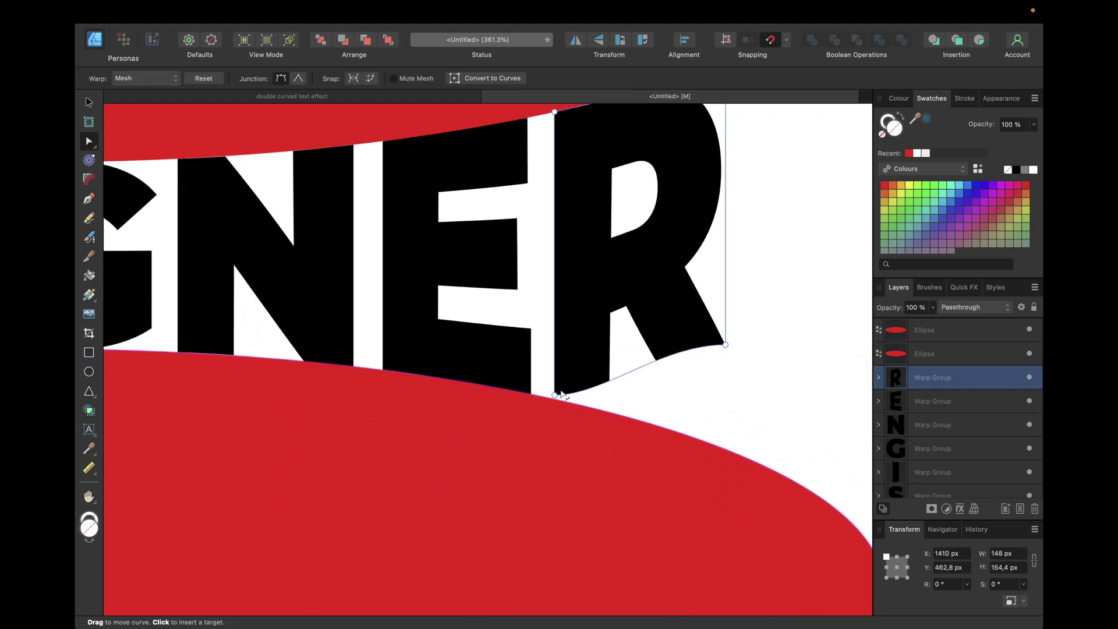
{"action": "left_click", "coordinate": [725, 345]}
{"action": "left_click_drag", "start_coordinate": [725, 345], "coordinate": [725, 449]}
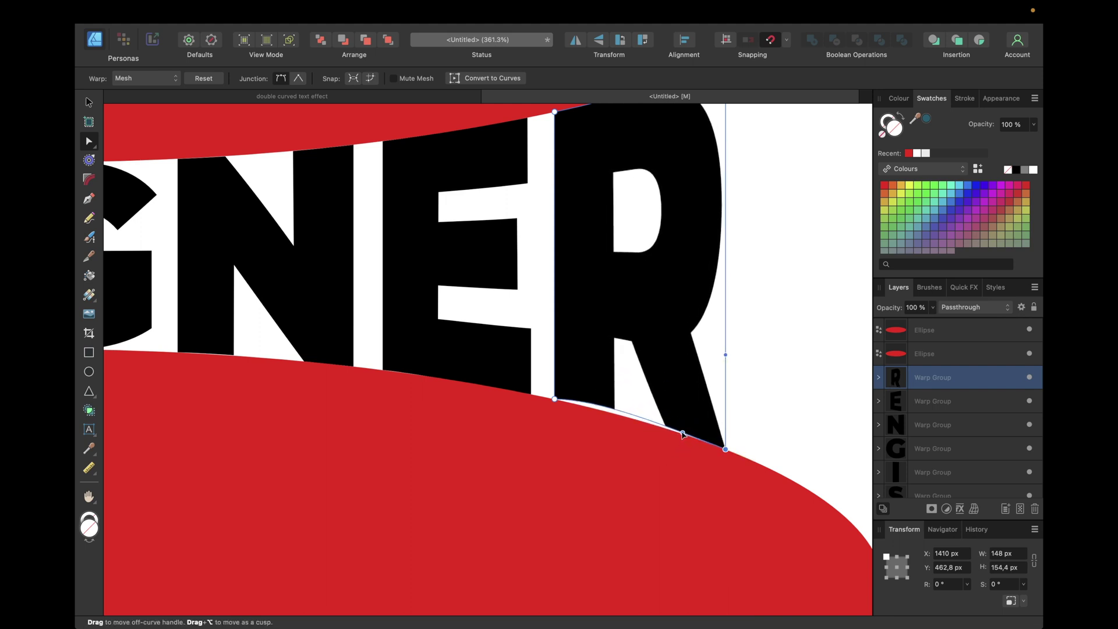
{"action": "left_click", "coordinate": [592, 404]}
{"action": "left_click_drag", "start_coordinate": [604, 399], "coordinate": [600, 410]}
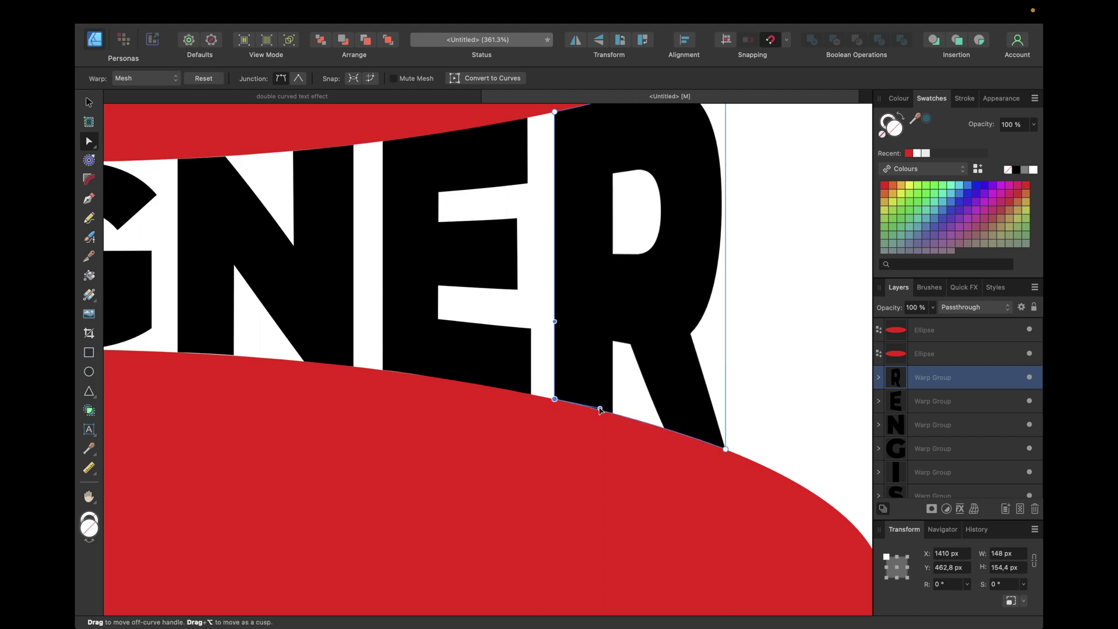
Step: Delete both red guide ellipses so that only the warped DESIGNER letters remain on the white background
{"action": "left_click", "coordinate": [787, 390]}
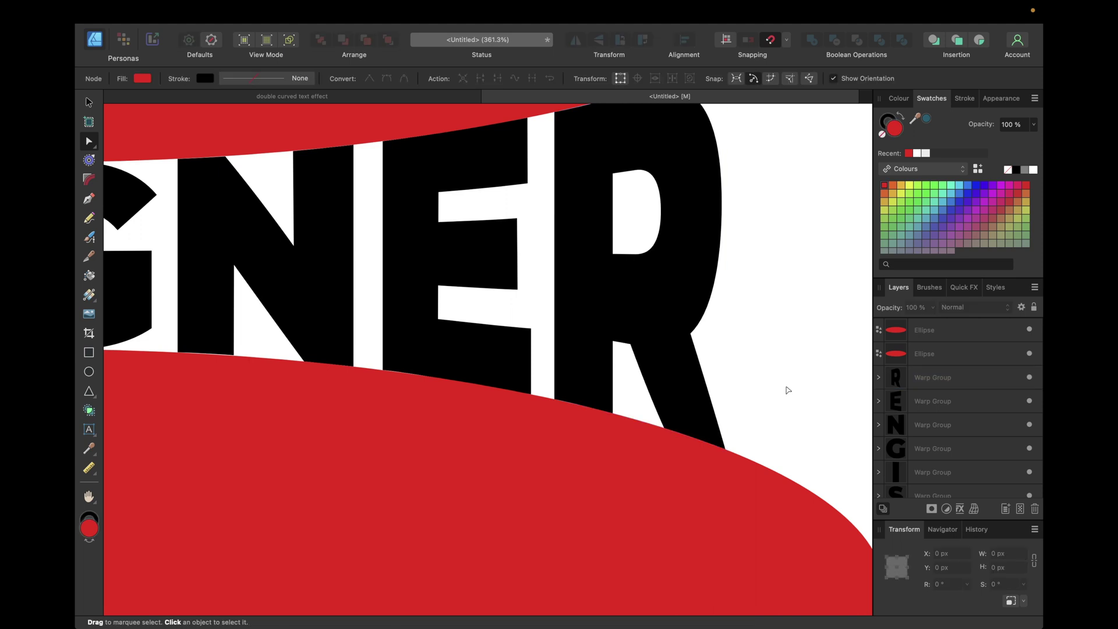
{"action": "key", "text": "super+0"}
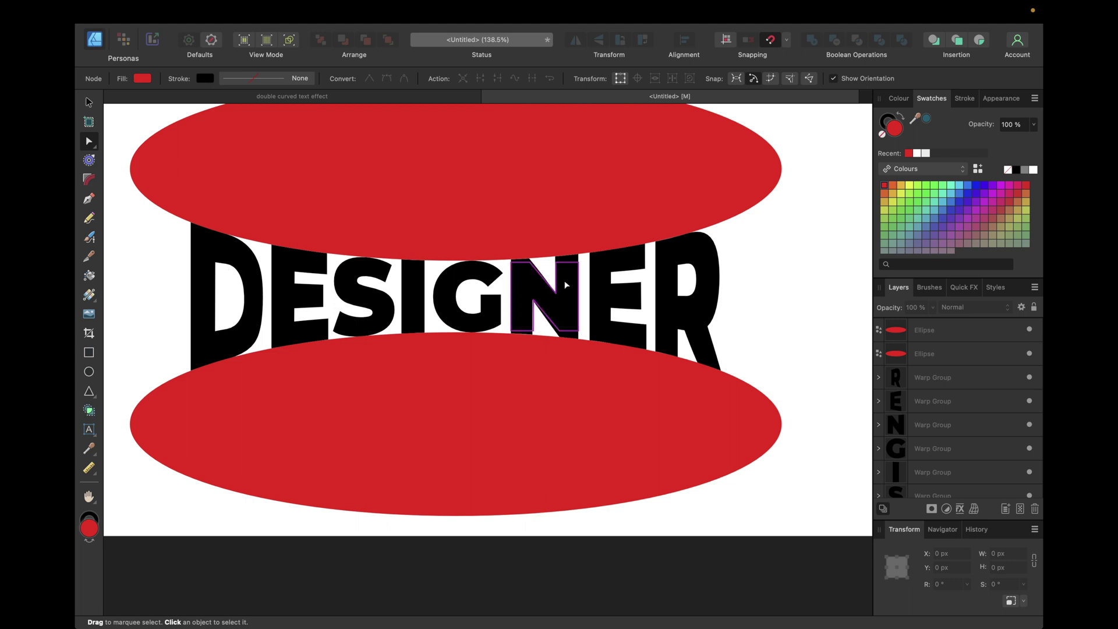
{"action": "left_click", "coordinate": [944, 353]}
{"action": "left_click", "coordinate": [927, 340], "text": "shift"}
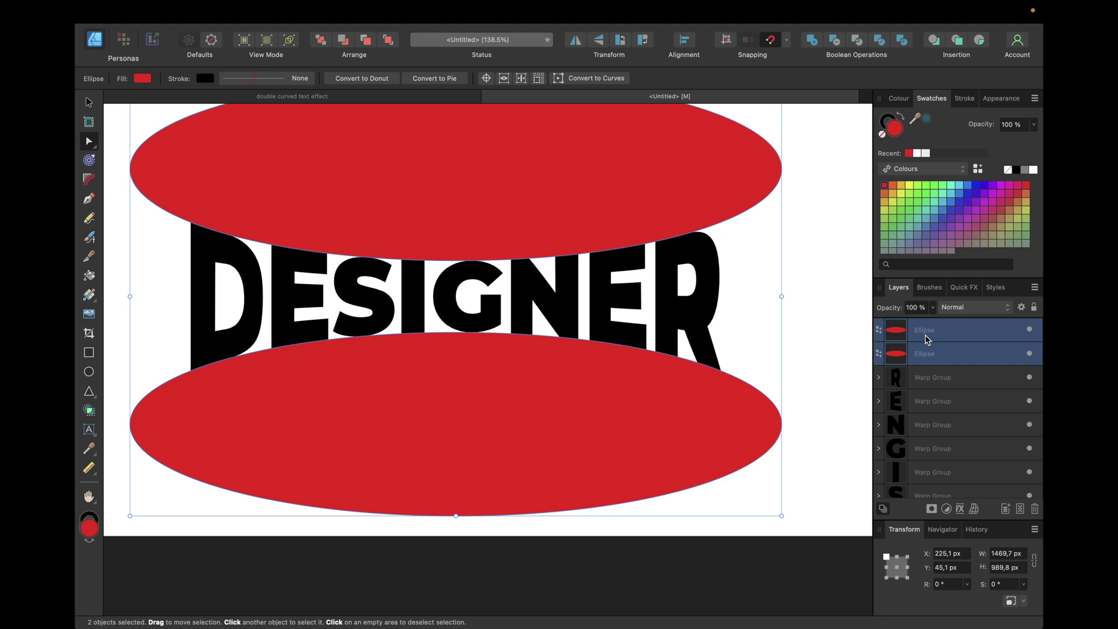
{"action": "key", "text": "Delete"}
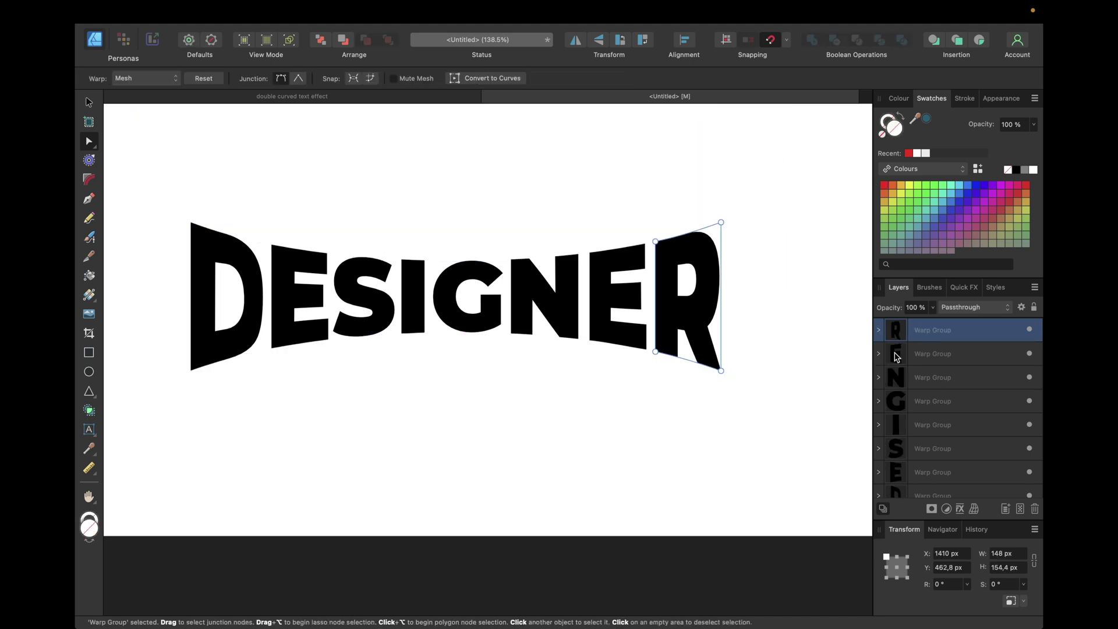
{"action": "left_click", "coordinate": [759, 332]}
{"action": "scroll", "coordinate": [759, 333], "scroll_direction": "down", "scroll_amount": 3}
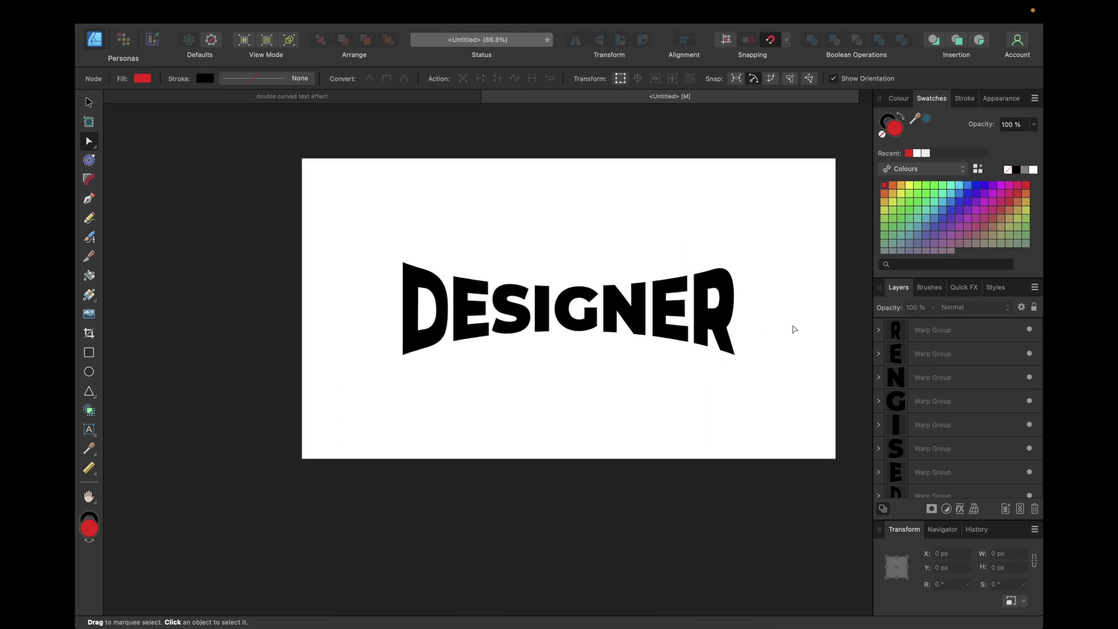
Step: Examine the finished artwork in the "double curved text effect" document and return to the untitled document
{"action": "left_click", "coordinate": [895, 333]}
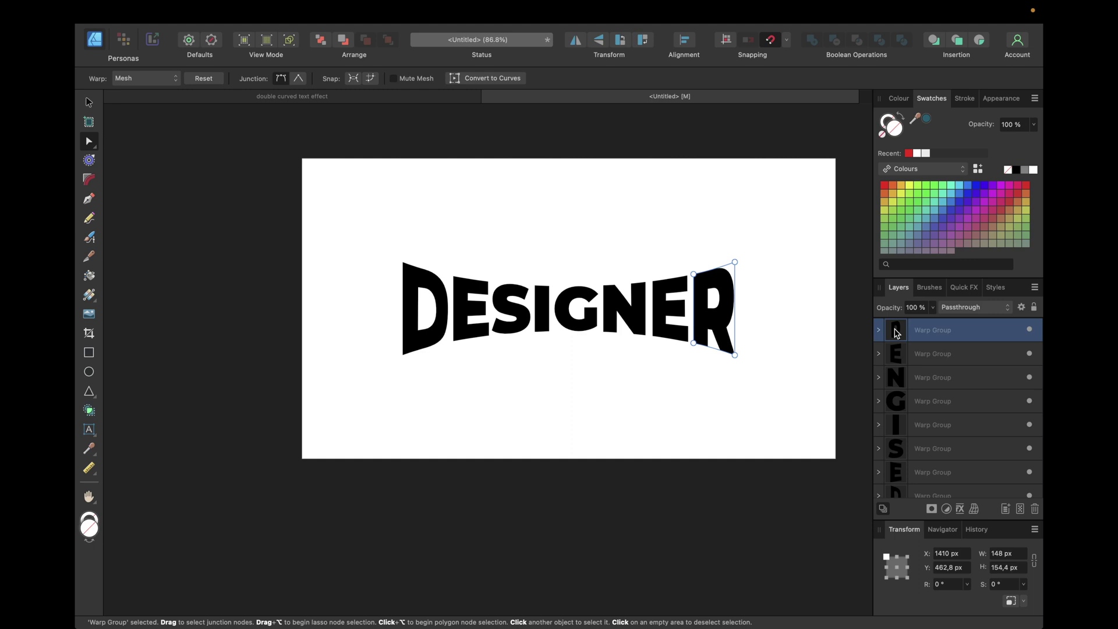
{"action": "left_click", "coordinate": [317, 102]}
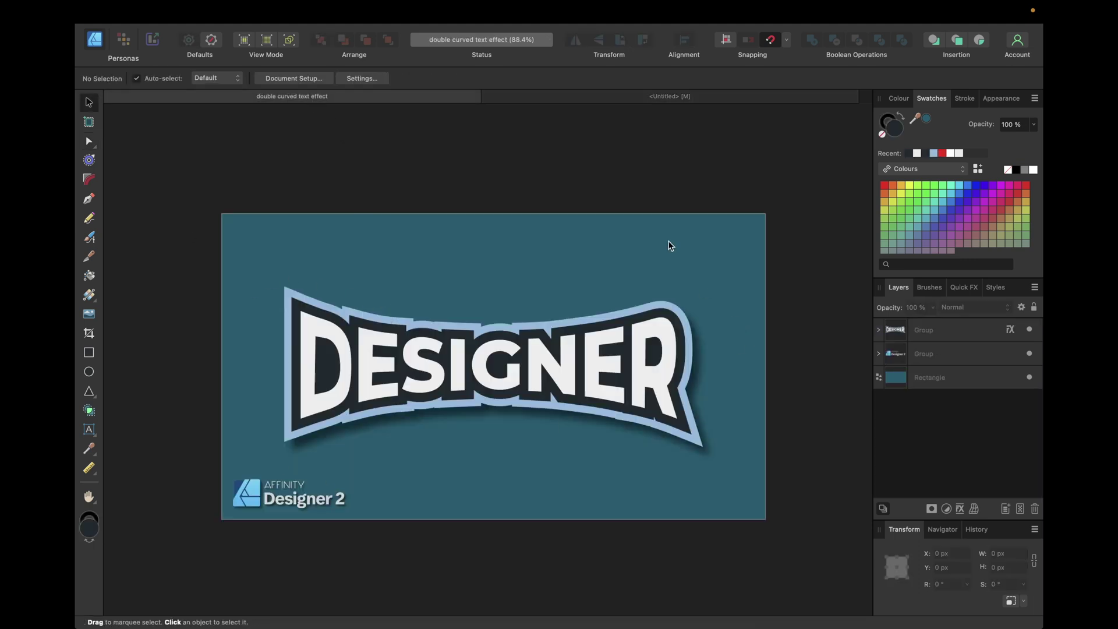
{"action": "left_click", "coordinate": [625, 96]}
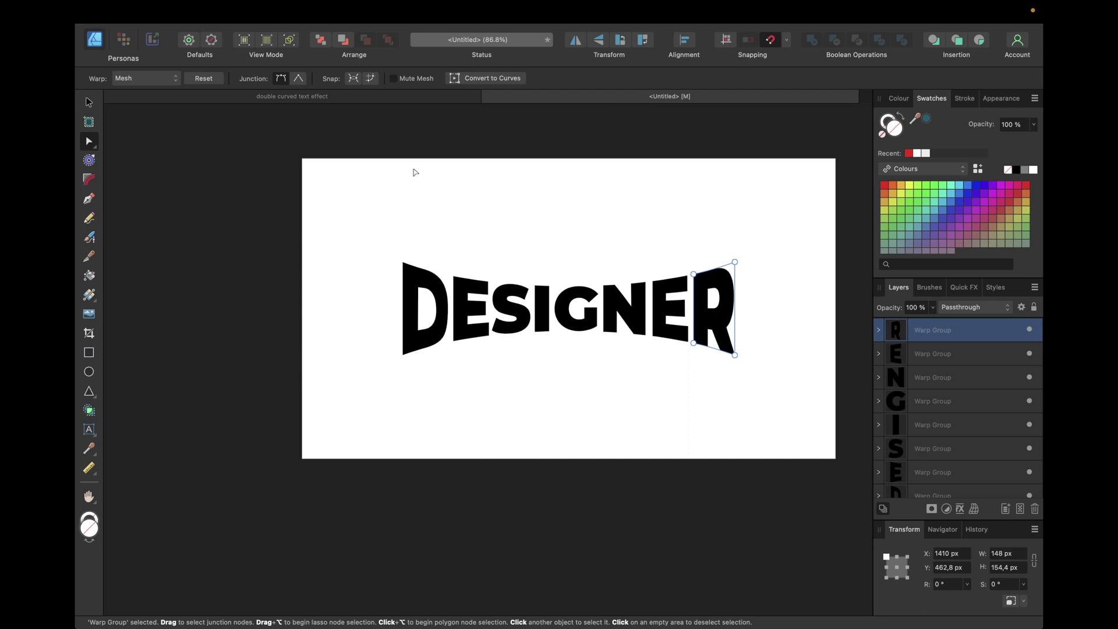
{"action": "scroll", "coordinate": [415, 172], "scroll_direction": "right", "scroll_amount": 3}
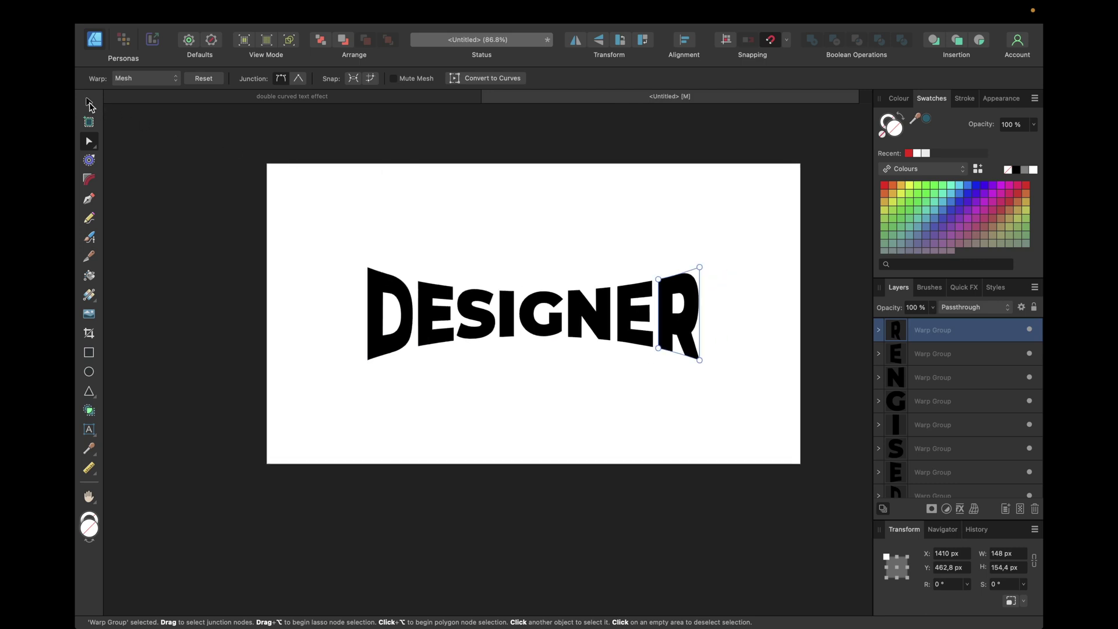
Step: Convert all eight warped letters of DESIGNER to curves
{"action": "left_click", "coordinate": [89, 102]}
{"action": "left_click_drag", "start_coordinate": [248, 176], "coordinate": [796, 425]}
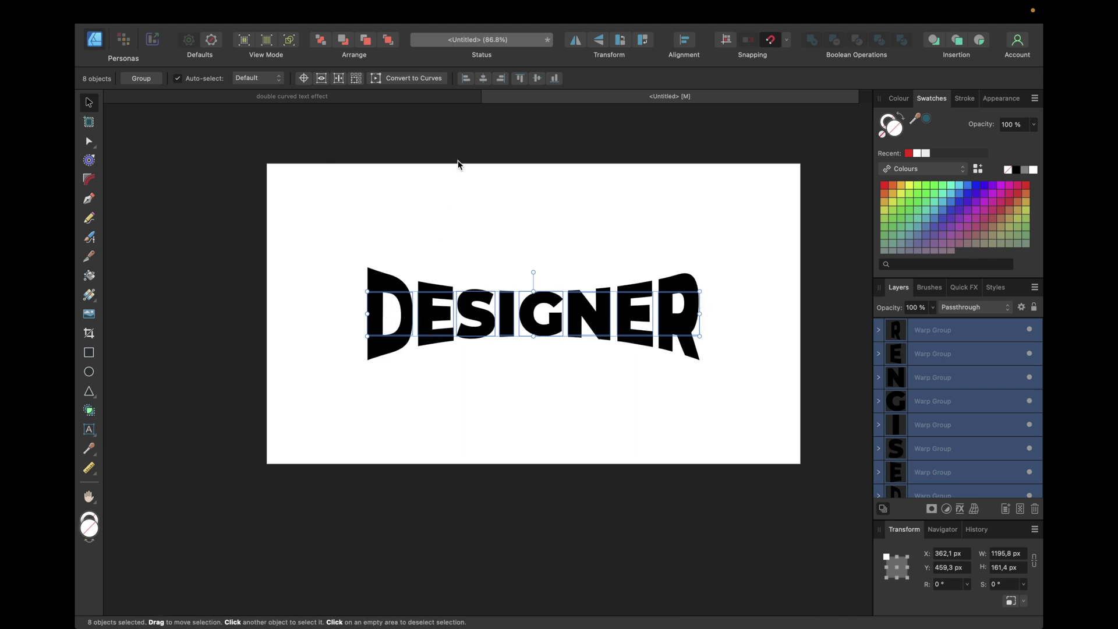
{"action": "left_click", "coordinate": [405, 79]}
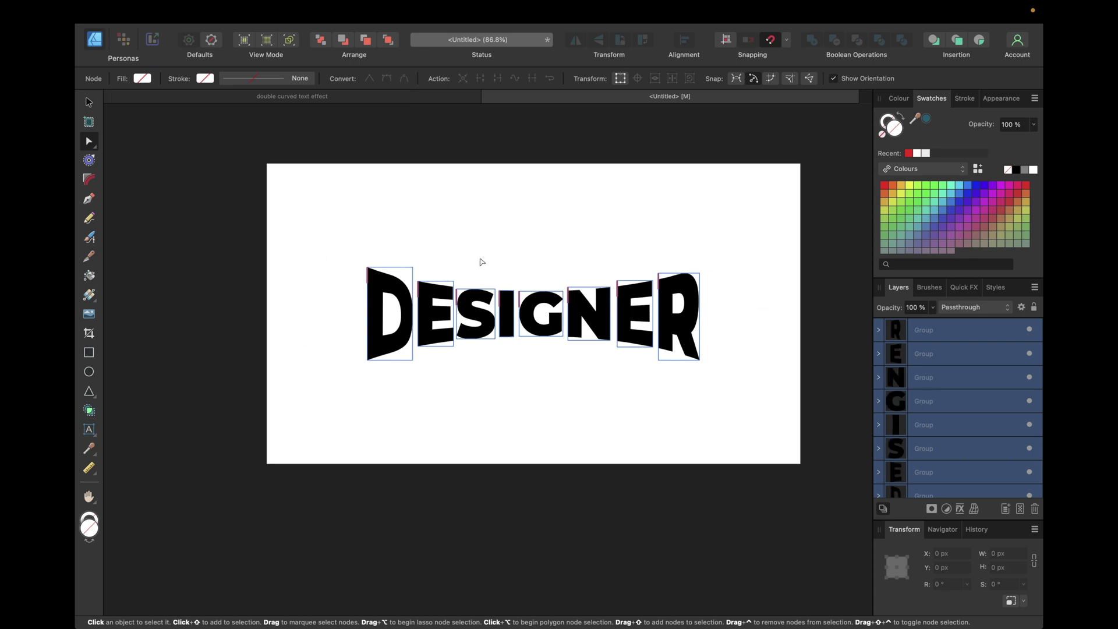
Step: Ungroup all of the converted letter groups and merge the letters into one shape with Boolean Add
{"action": "left_click", "coordinate": [88, 103]}
{"action": "left_click_drag", "start_coordinate": [244, 169], "coordinate": [757, 431]}
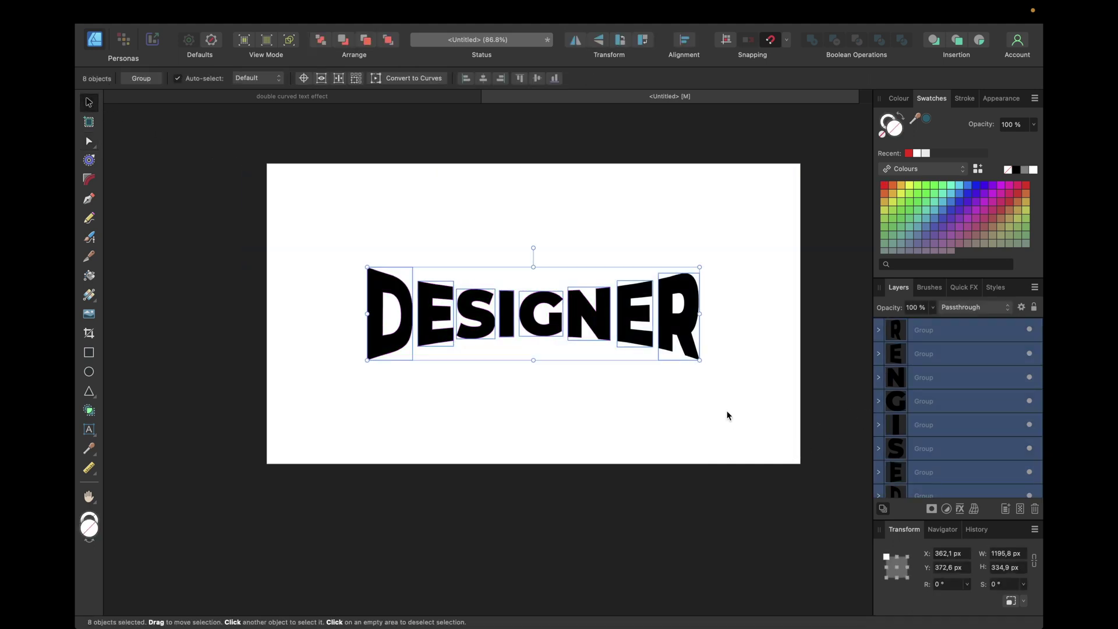
{"action": "right_click", "coordinate": [678, 329]}
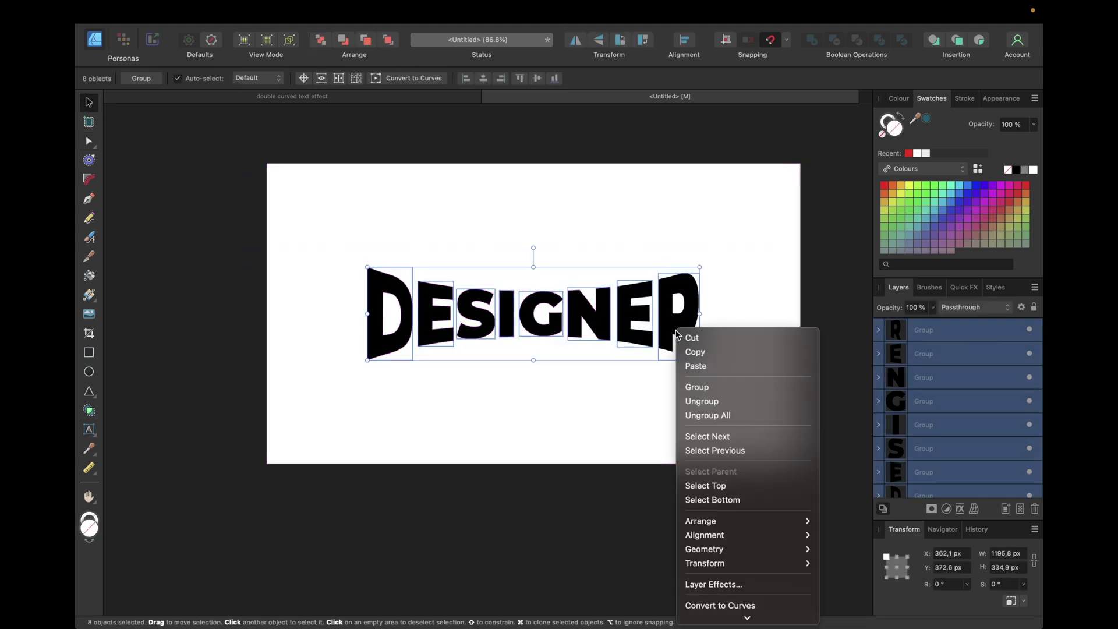
{"action": "left_click", "coordinate": [706, 415]}
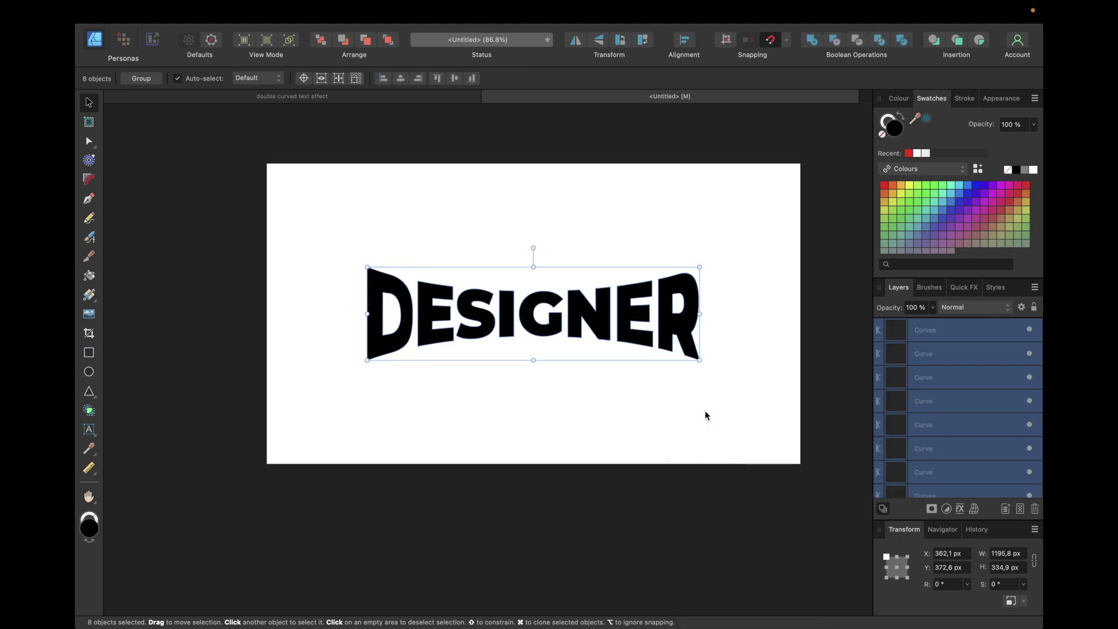
{"action": "left_click", "coordinate": [812, 40]}
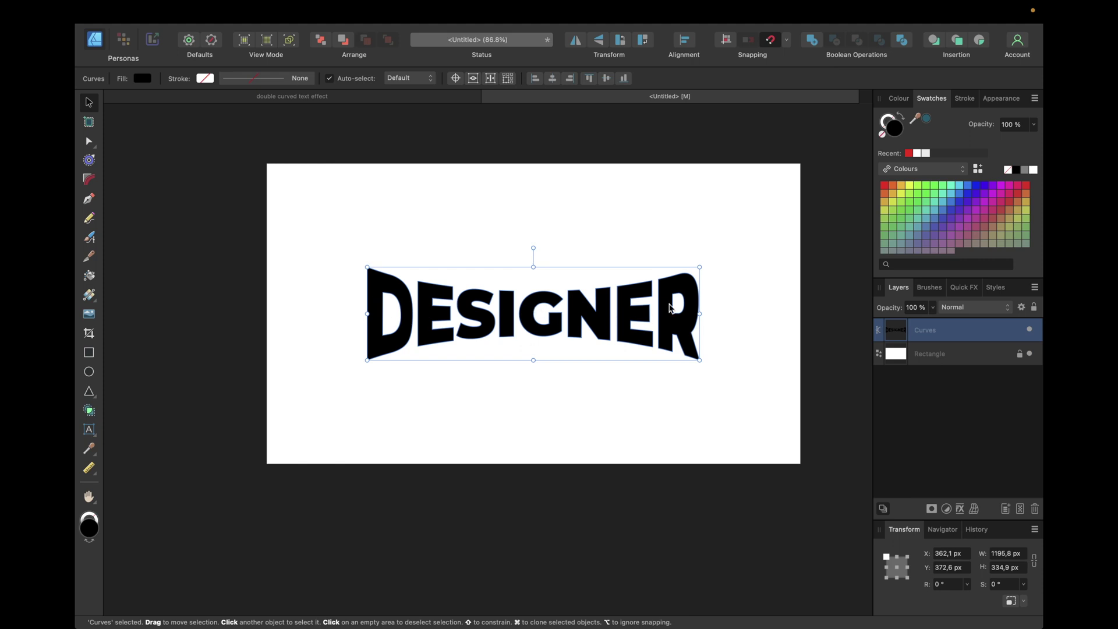
{"action": "left_click", "coordinate": [753, 299]}
Step: Duplicate the merged lettering and expand the copy outward with a sharp-cornered contour of about 30.2 px
{"action": "left_click", "coordinate": [927, 330]}
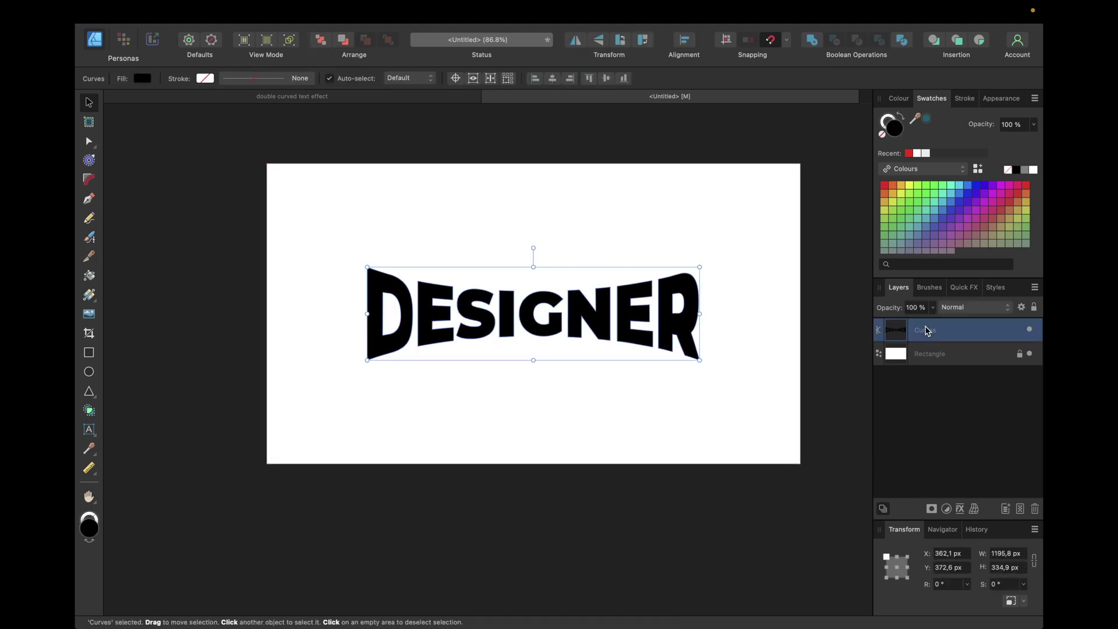
{"action": "key", "text": "super+j"}
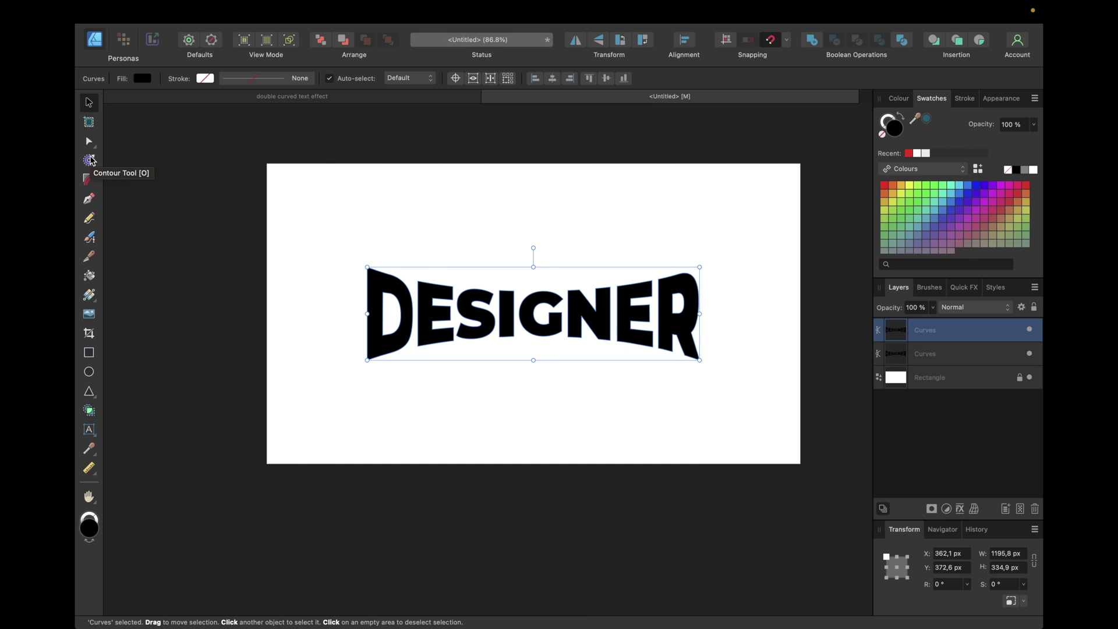
{"action": "left_click", "coordinate": [89, 161]}
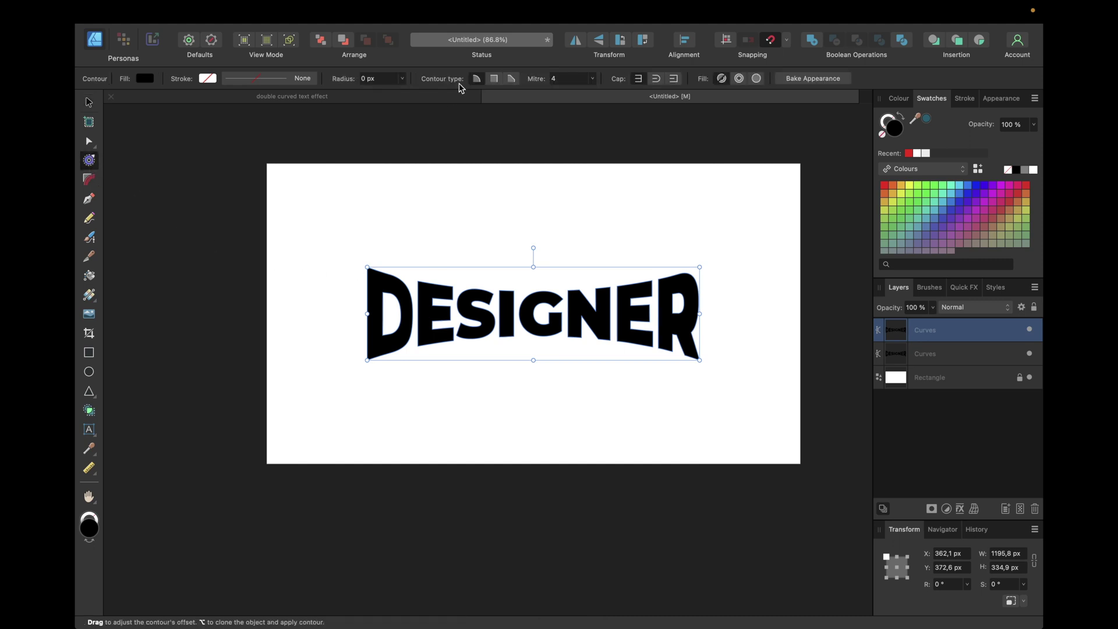
{"action": "left_click", "coordinate": [499, 81]}
{"action": "left_click", "coordinate": [497, 82]}
{"action": "left_click_drag", "start_coordinate": [449, 313], "coordinate": [458, 295]}
Step: Try a mitre value of 0 on the lettering contour and set it back to 4
{"action": "left_click", "coordinate": [566, 80]}
{"action": "type", "text": "0"}
{"action": "key", "text": "Return"}
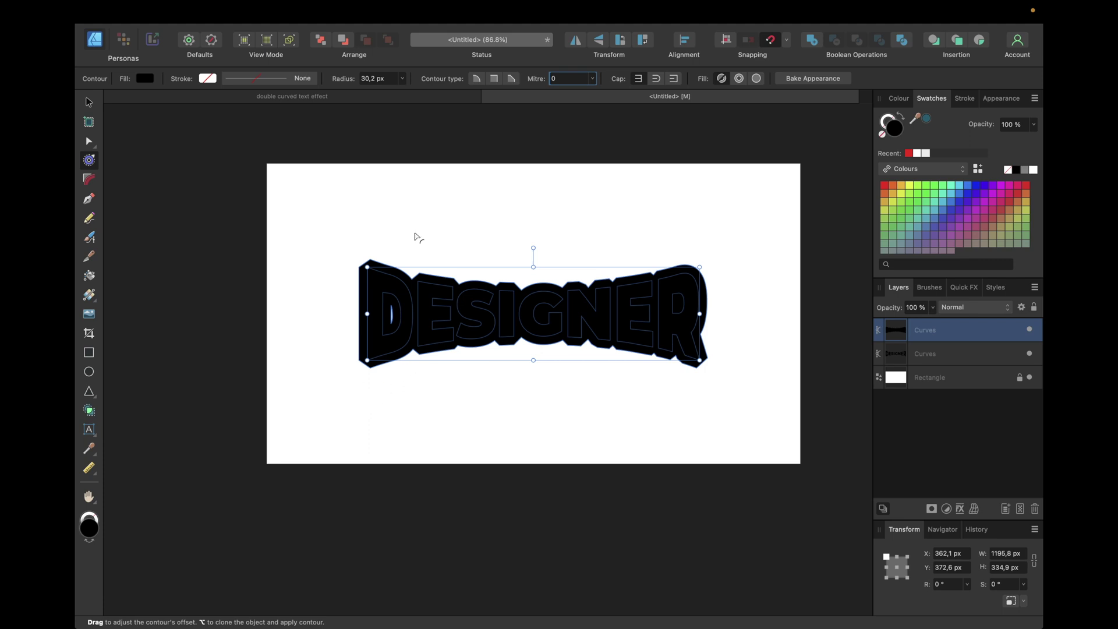
{"action": "left_click", "coordinate": [563, 79]}
{"action": "type", "text": "4"}
{"action": "key", "text": "Return"}
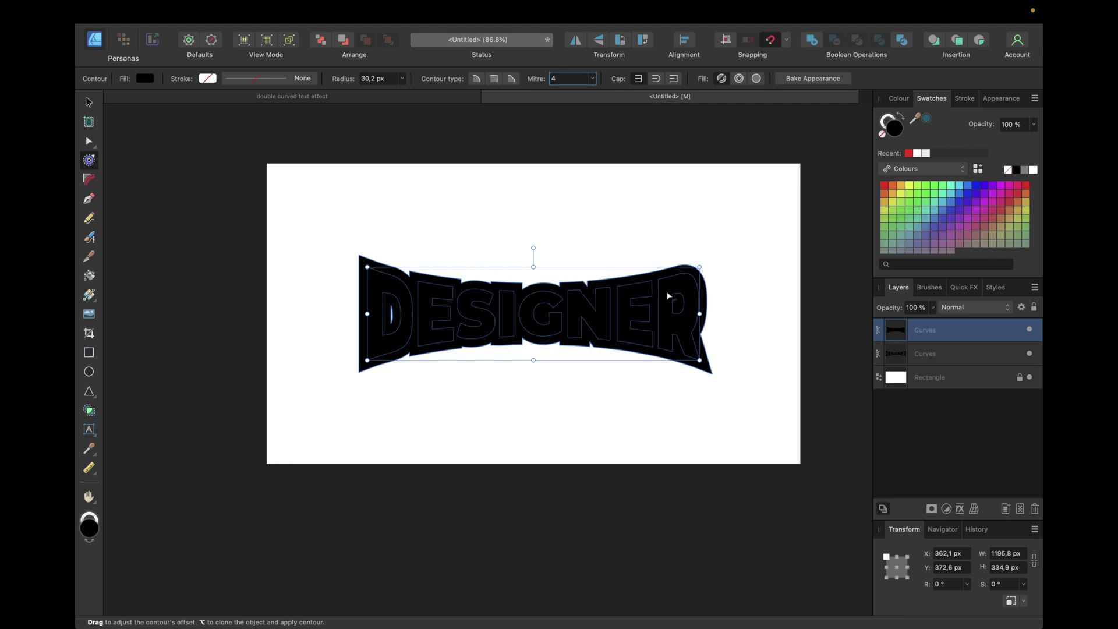
Step: Bake the contour's appearance and delete the nodes of the small hole left inside the letter D
{"action": "left_click", "coordinate": [813, 78]}
{"action": "scroll", "coordinate": [389, 296], "scroll_direction": "up", "scroll_amount": 3}
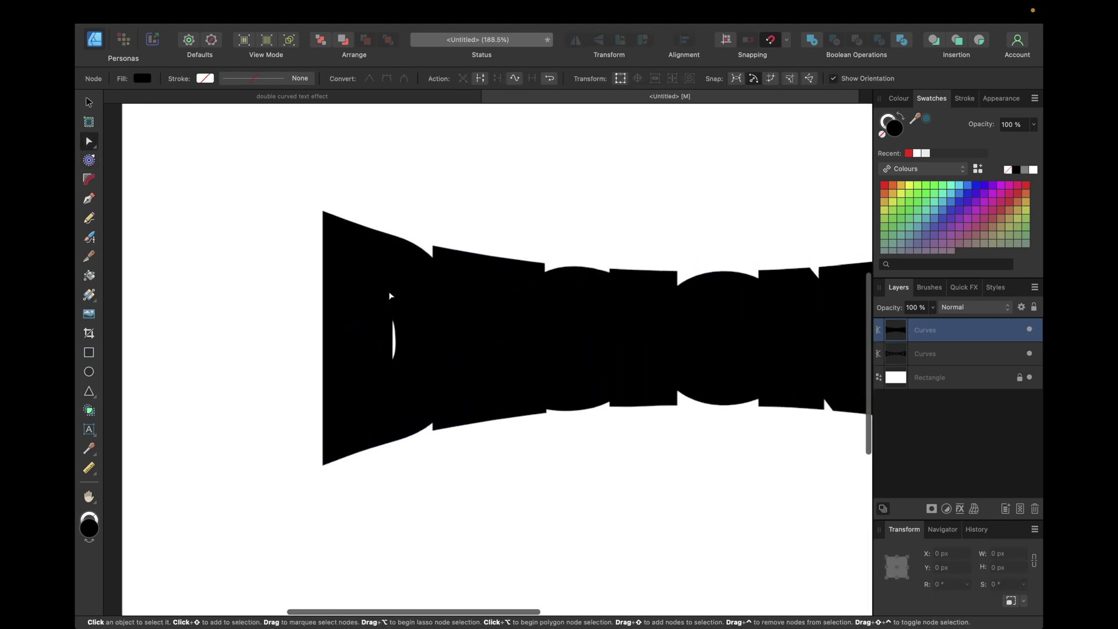
{"action": "left_click_drag", "start_coordinate": [376, 298], "coordinate": [412, 369]}
{"action": "key", "text": "Delete"}
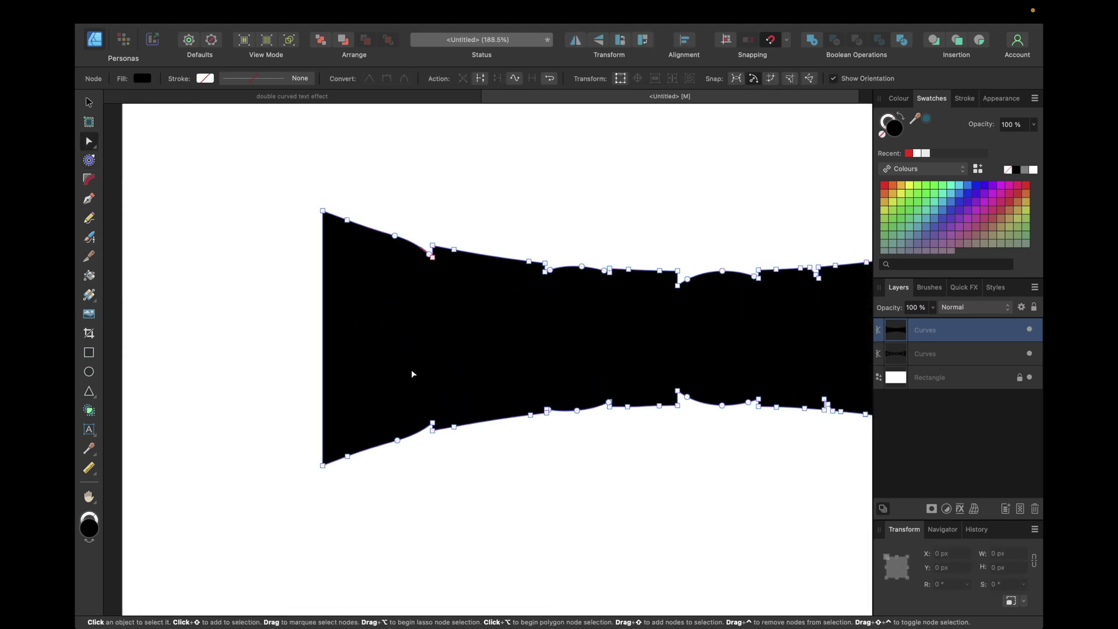
Step: Duplicate the baked outline shape in place
{"action": "scroll", "coordinate": [411, 372], "scroll_direction": "right", "scroll_amount": 10}
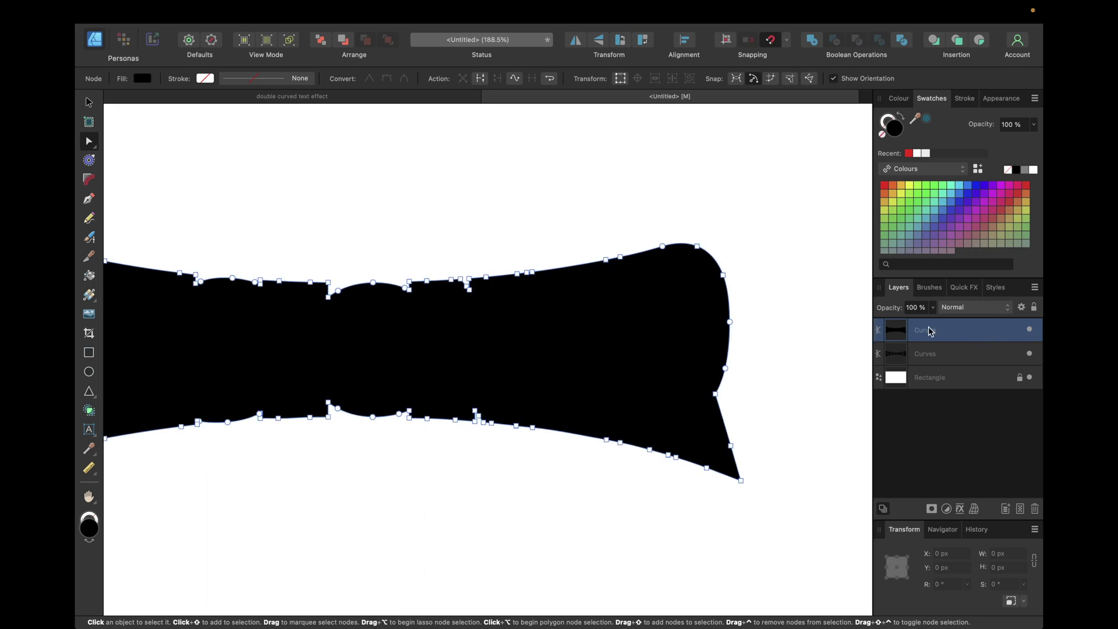
{"action": "left_click", "coordinate": [88, 102]}
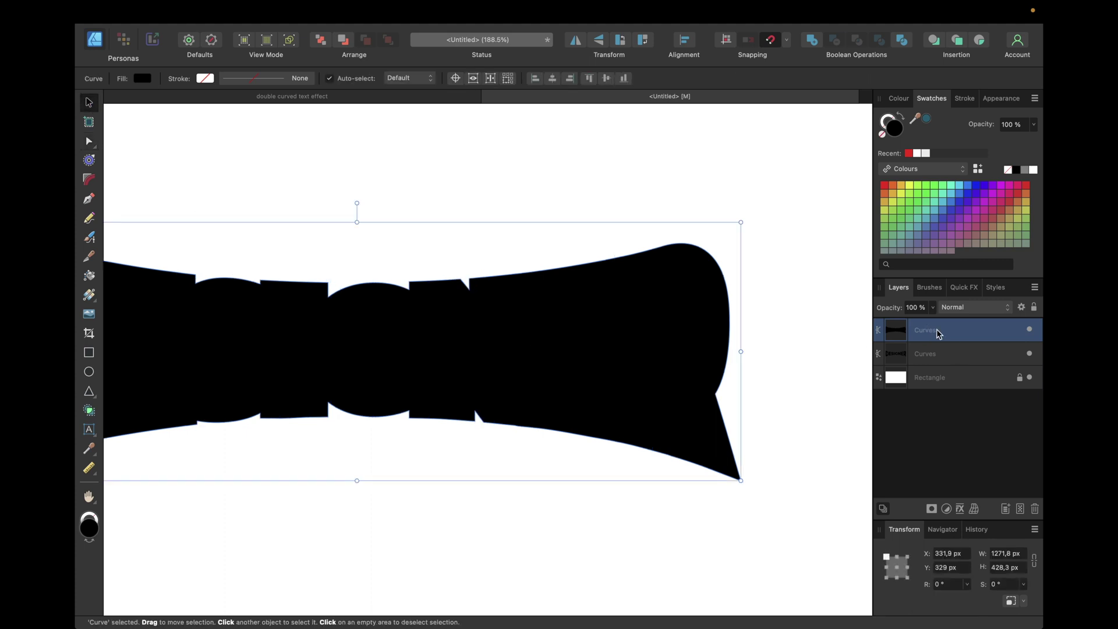
{"action": "key", "text": "super+j"}
{"action": "scroll", "coordinate": [452, 244], "scroll_direction": "down", "scroll_amount": 3}
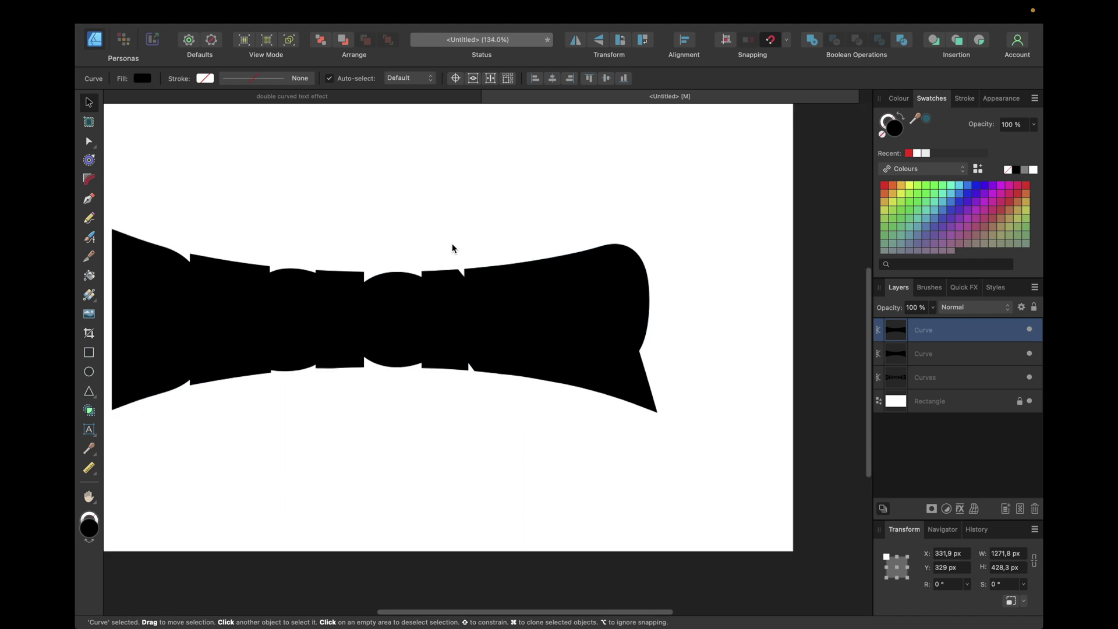
Step: Expand the duplicated outline with a sharp-cornered contour of about 24.2 px and bake its appearance
{"action": "left_click", "coordinate": [89, 160]}
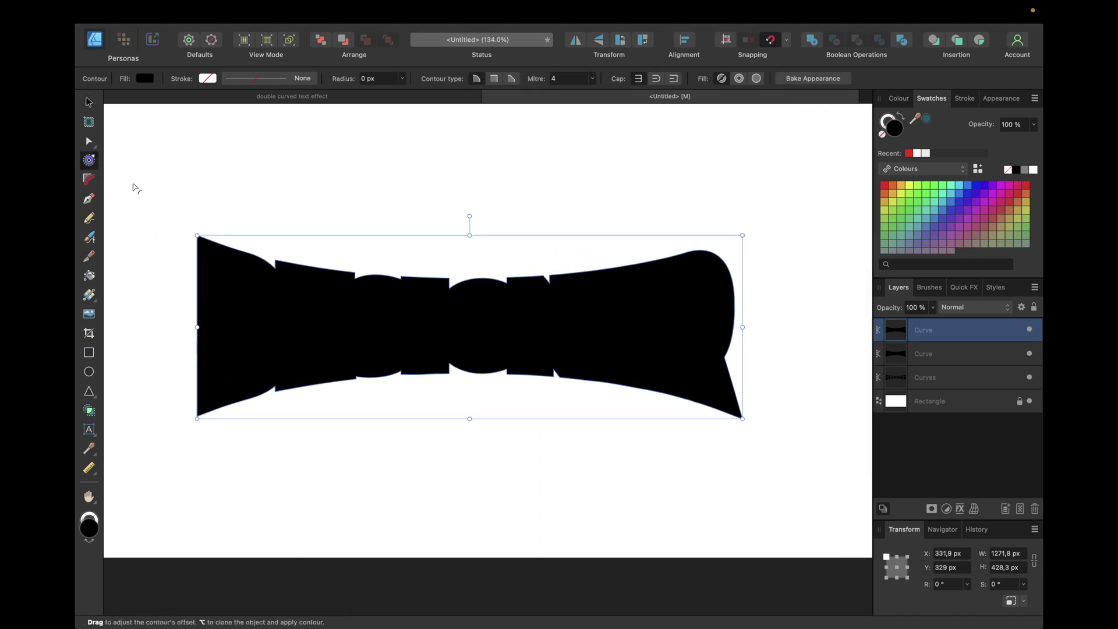
{"action": "left_click_drag", "start_coordinate": [369, 305], "coordinate": [380, 293]}
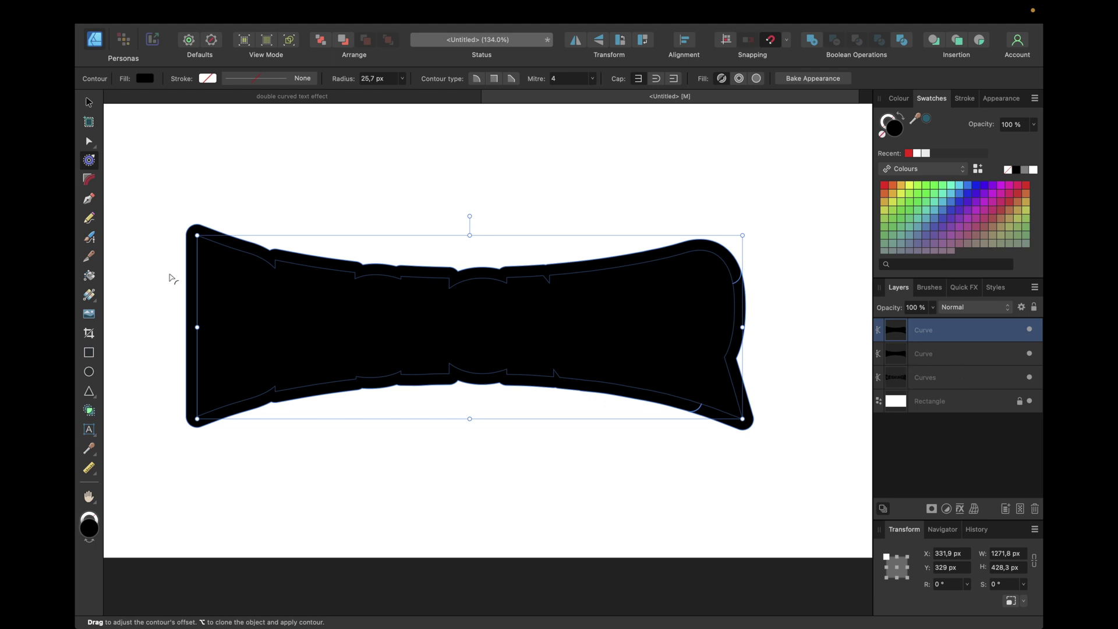
{"action": "left_click", "coordinate": [495, 79]}
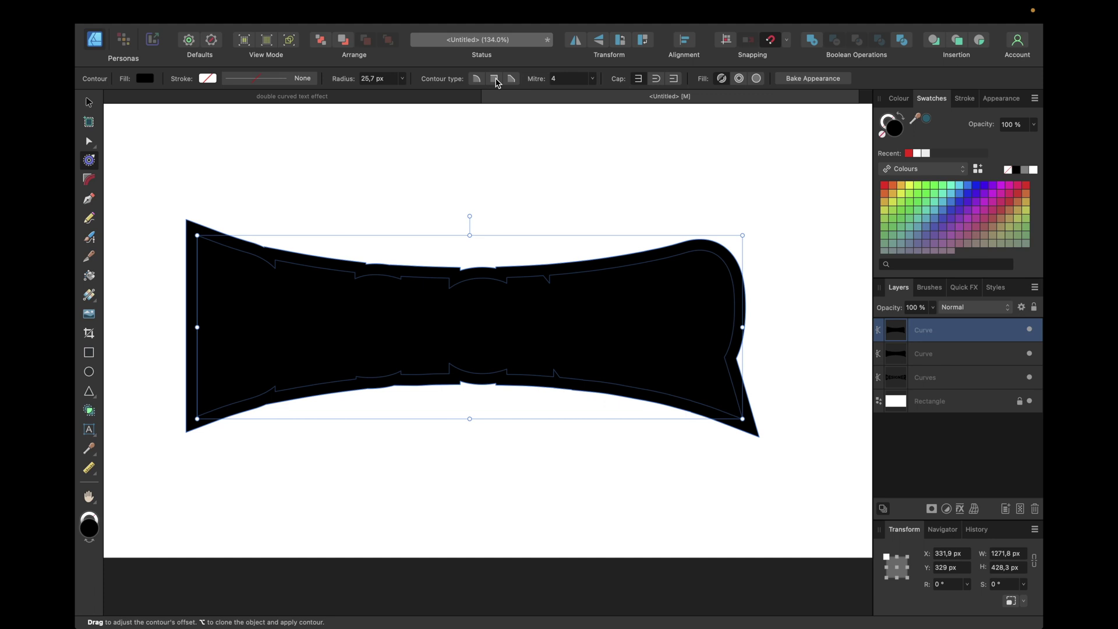
{"action": "mouse_move", "coordinate": [417, 293]}
{"action": "left_mouse_down"}
{"action": "mouse_move", "coordinate": [414, 284]}
{"action": "mouse_move", "coordinate": [417, 301]}
{"action": "left_mouse_up"}
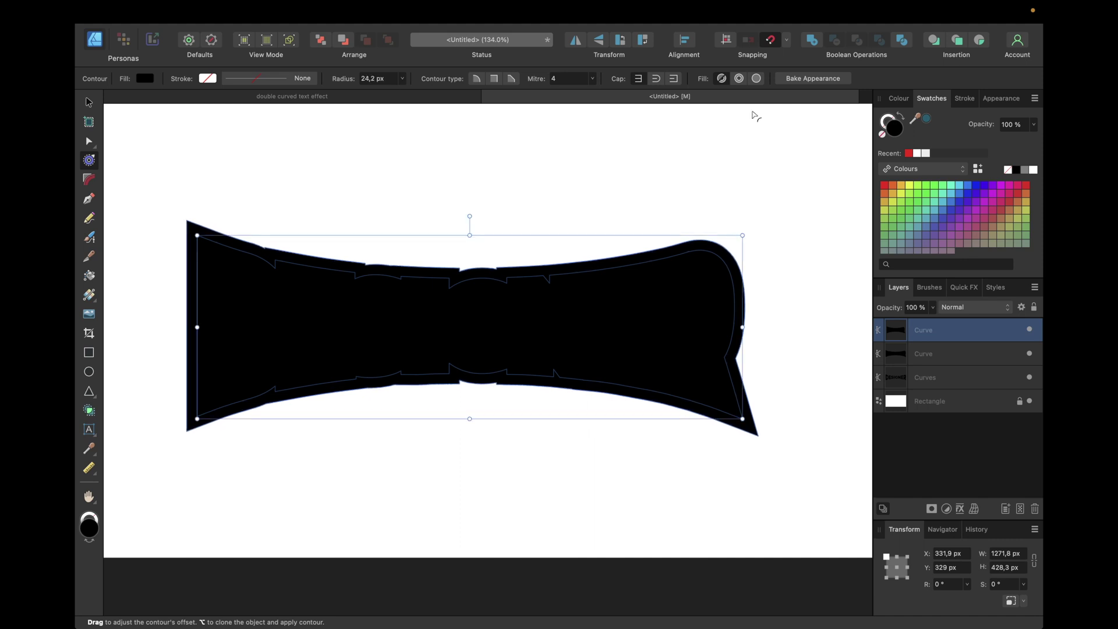
{"action": "left_click", "coordinate": [807, 79]}
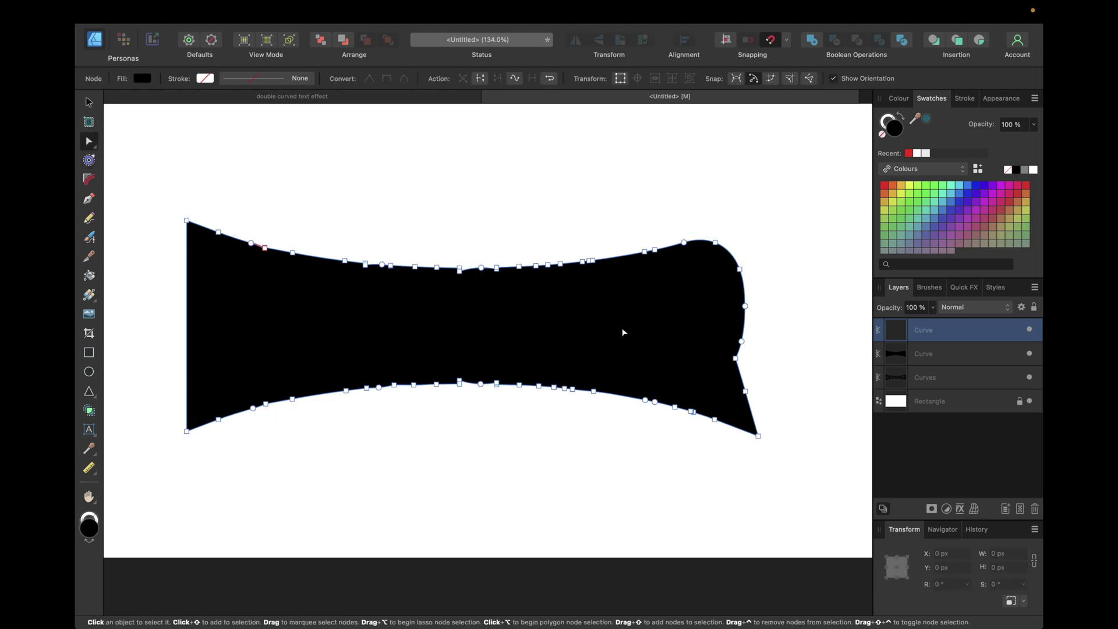
Step: Reorder the layers so the largest outline lies just above the background rectangle, the smaller outline above it, and the lettering on top
{"action": "left_click_drag", "start_coordinate": [924, 333], "coordinate": [921, 392]}
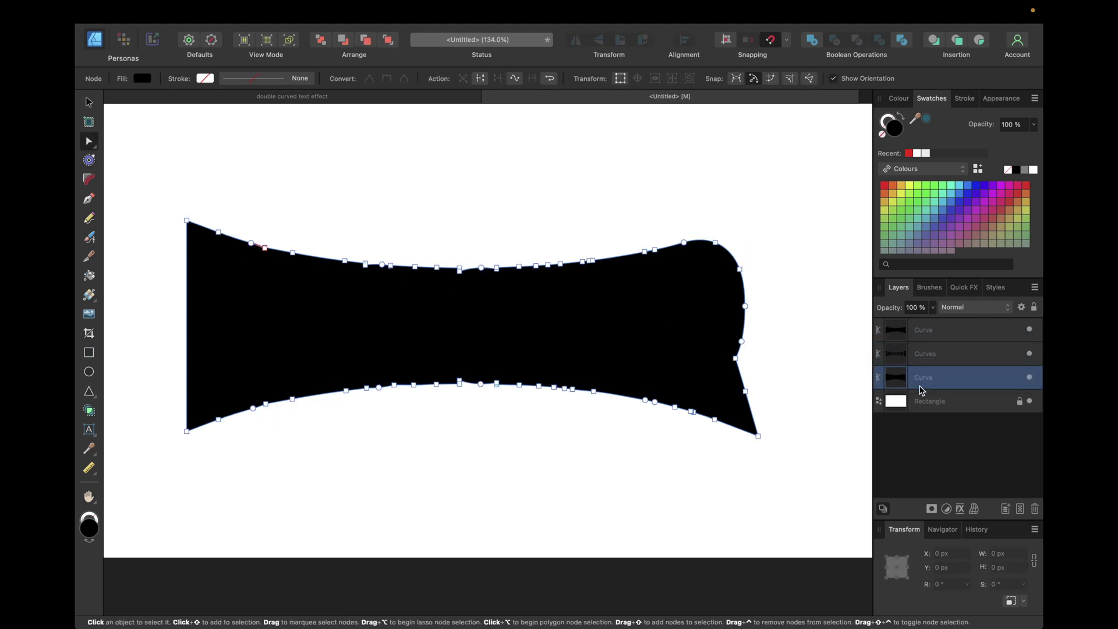
{"action": "left_click", "coordinate": [924, 333]}
{"action": "left_click_drag", "start_coordinate": [923, 333], "coordinate": [872, 354]}
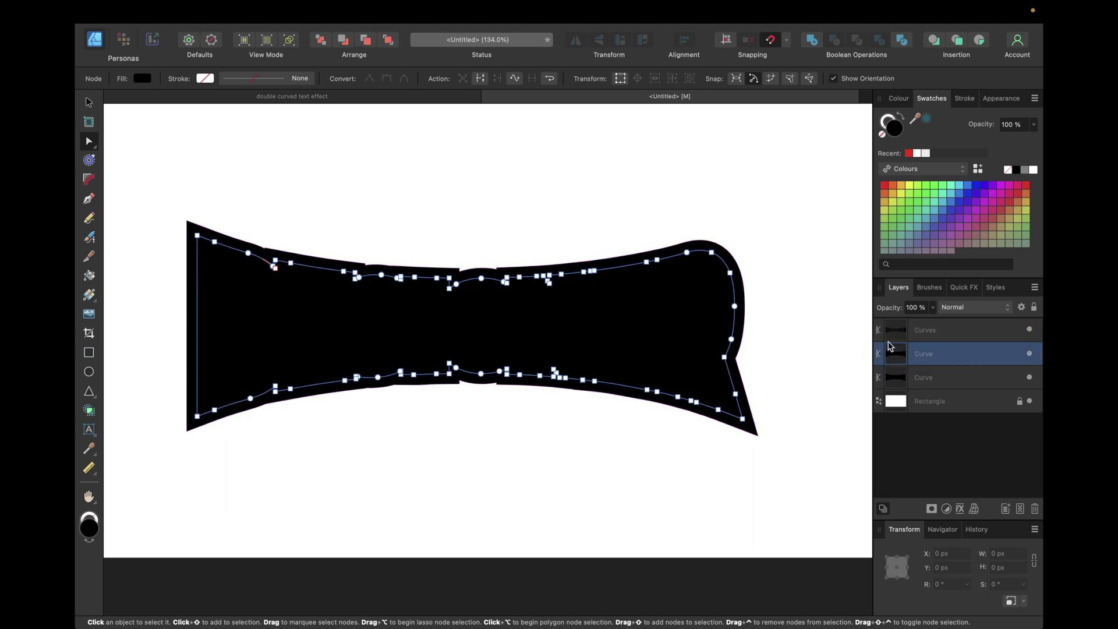
Step: With the largest outline selected, sample the light-blue border colour from the "double curved text effect" document and return to the untitled document
{"action": "left_click", "coordinate": [922, 382]}
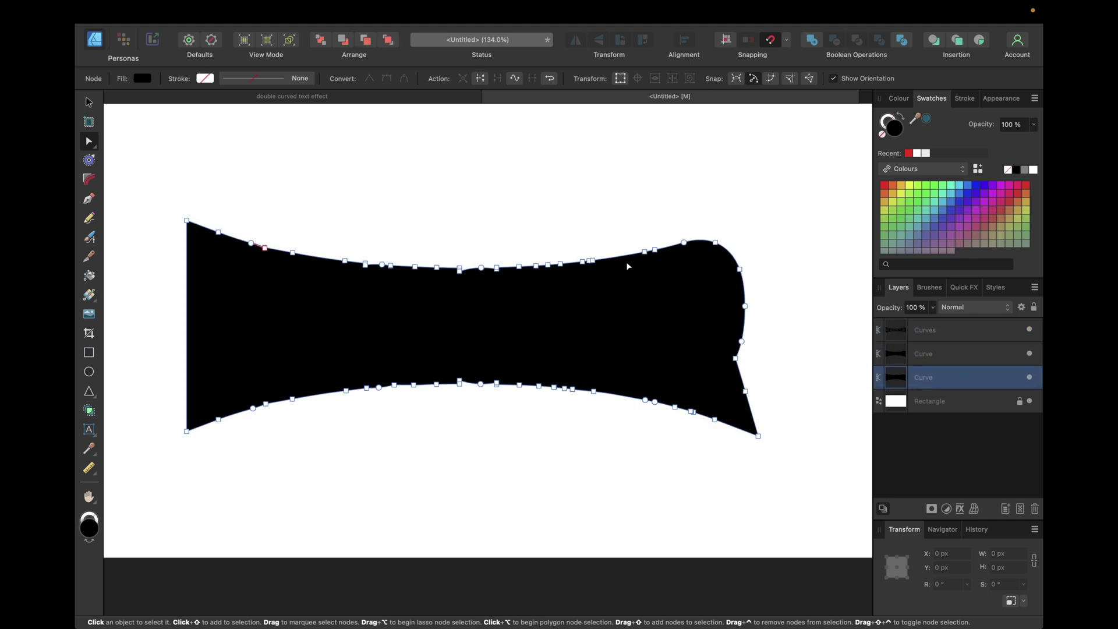
{"action": "left_click", "coordinate": [387, 97]}
{"action": "left_click_drag", "start_coordinate": [916, 119], "coordinate": [675, 302]}
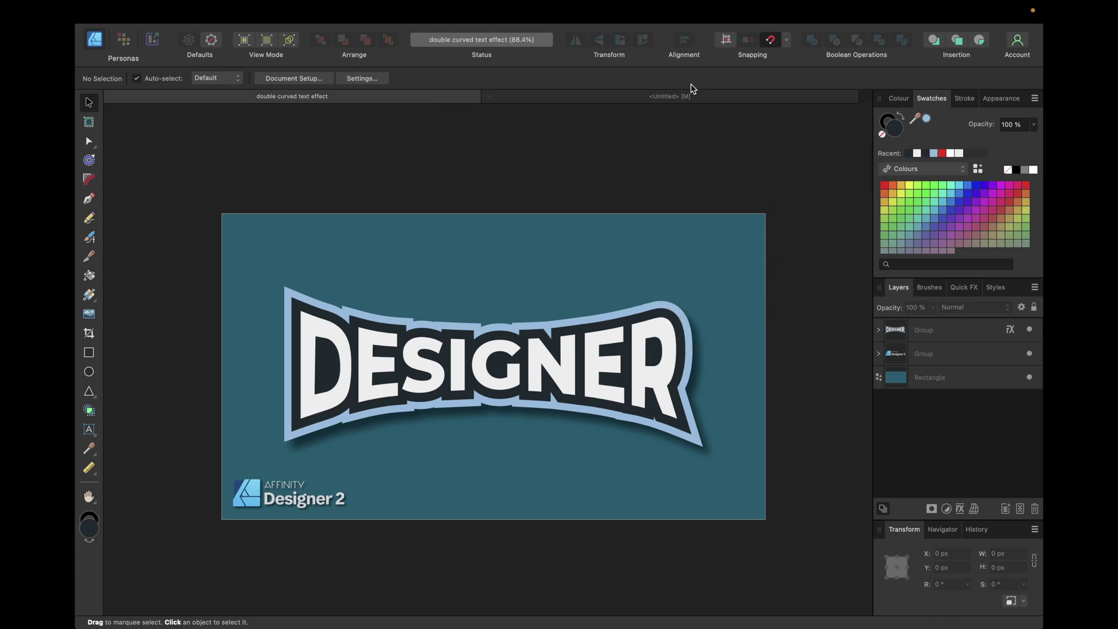
{"action": "left_click", "coordinate": [697, 96]}
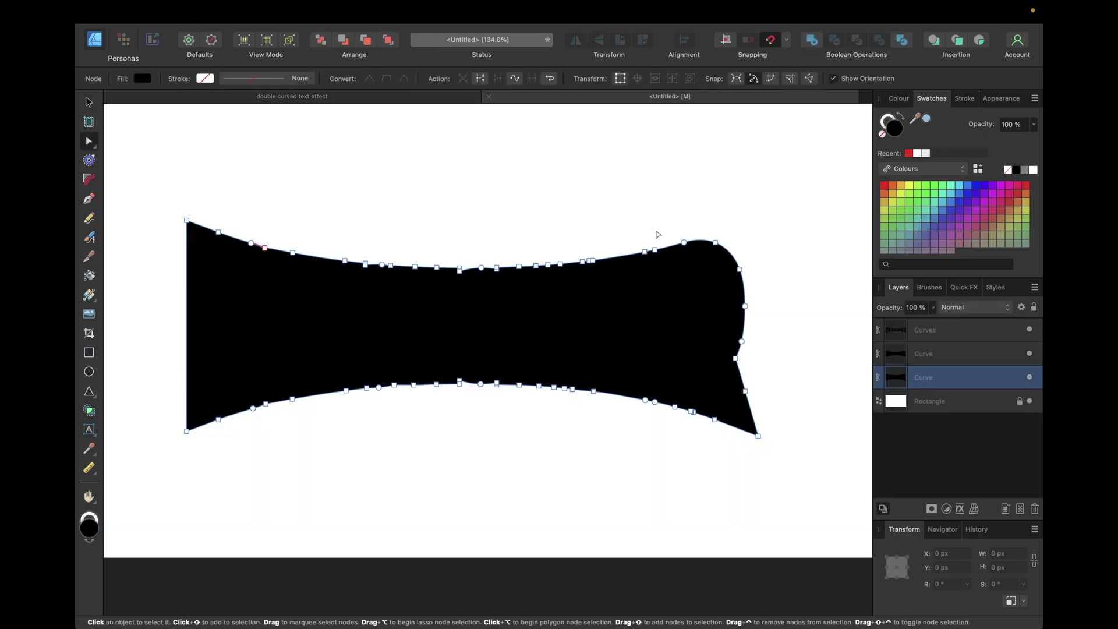
Step: Fill the largest outline with the sampled light blue (#8DBADF) and check its values in the colour chooser
{"action": "left_click", "coordinate": [926, 123]}
{"action": "double_click", "coordinate": [895, 128]}
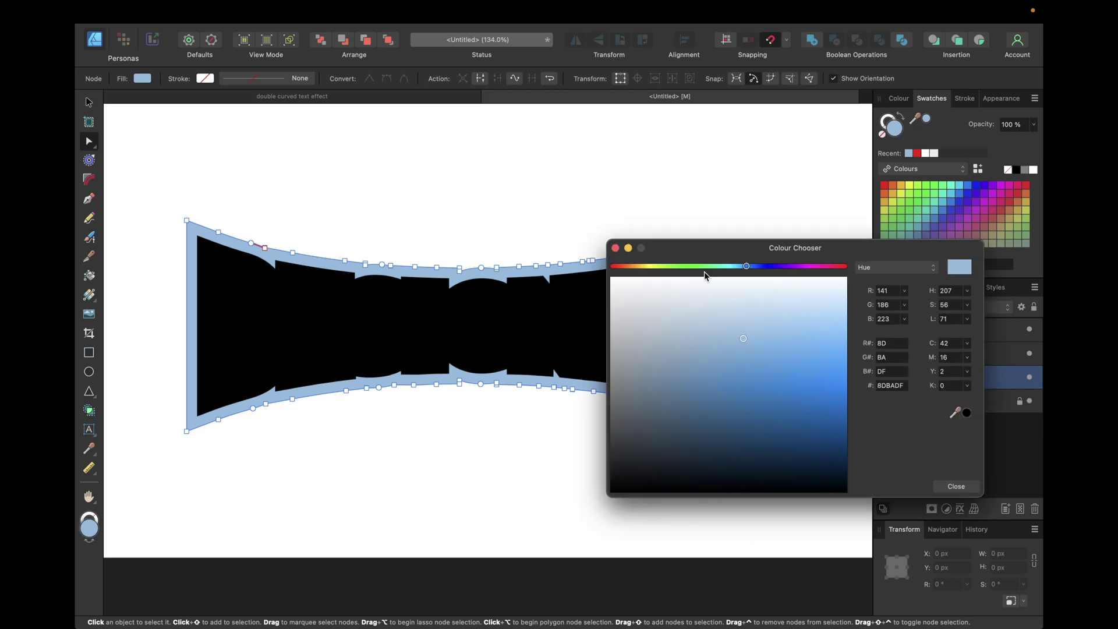
{"action": "left_click", "coordinate": [615, 248]}
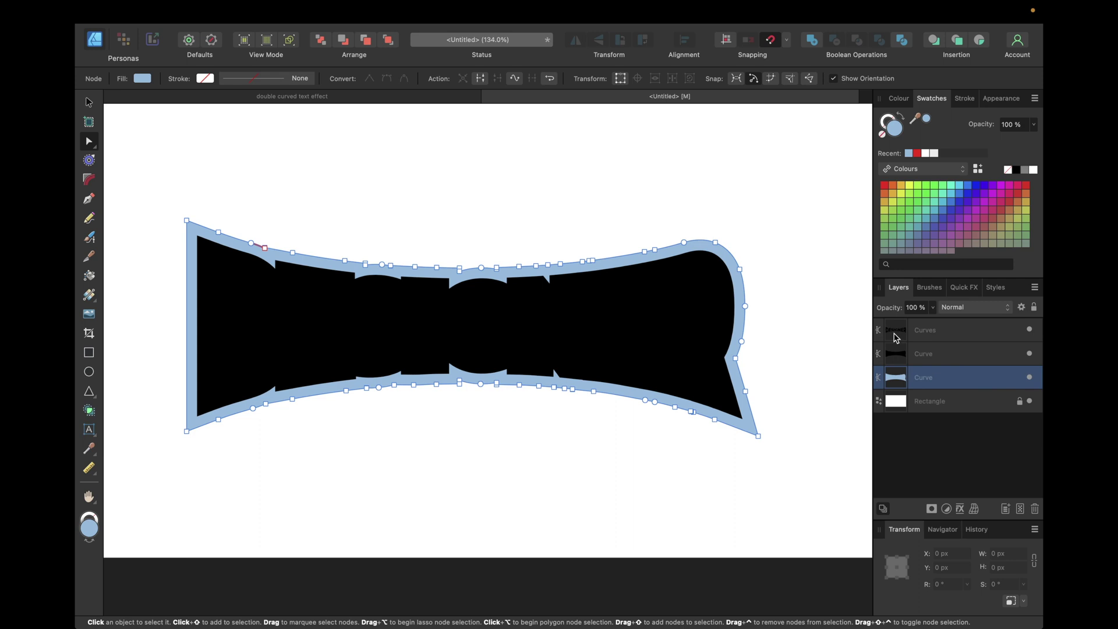
Step: Fill the smaller outline with the dark slate colour (#1D292F) sampled from the "double curved text effect" document
{"action": "left_click", "coordinate": [918, 353]}
{"action": "left_click", "coordinate": [436, 97]}
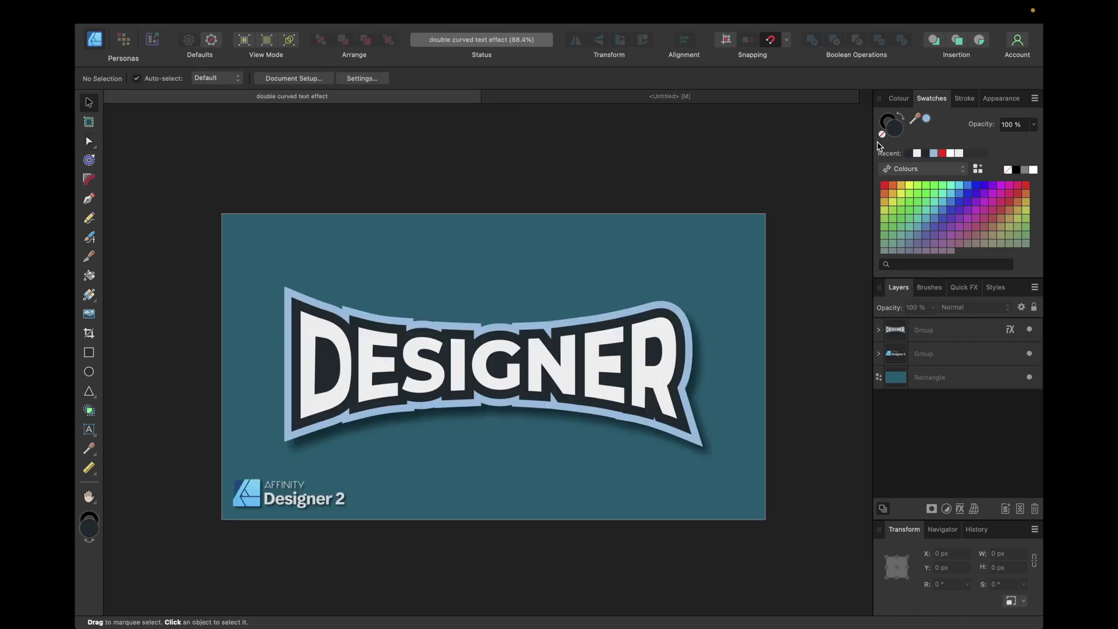
{"action": "left_click_drag", "start_coordinate": [914, 119], "coordinate": [629, 317]}
{"action": "left_click", "coordinate": [658, 97]}
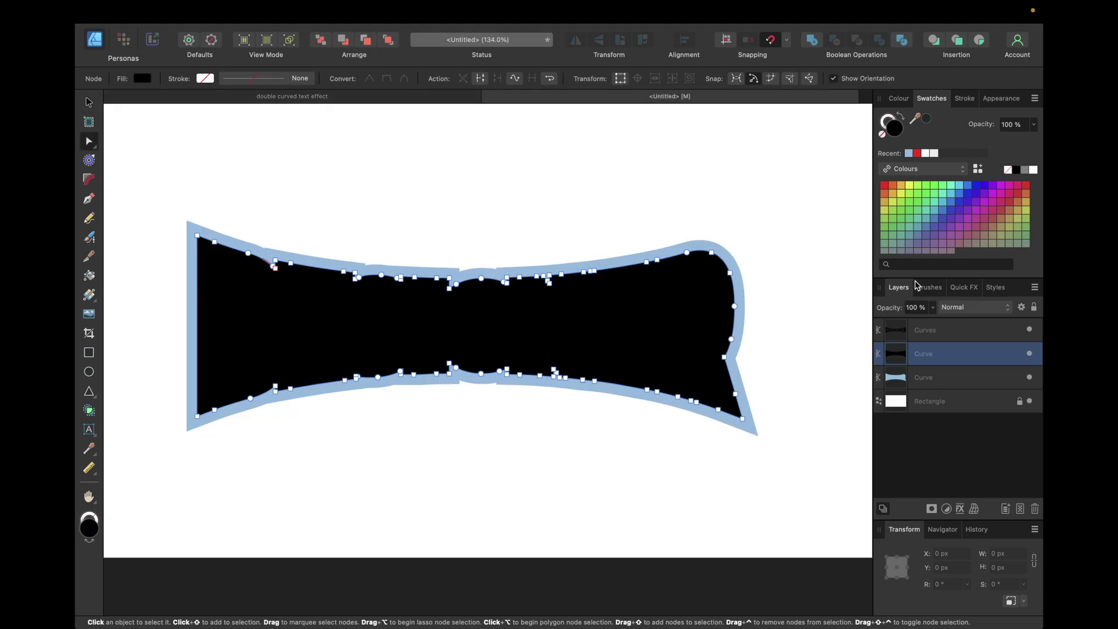
{"action": "left_click", "coordinate": [926, 119]}
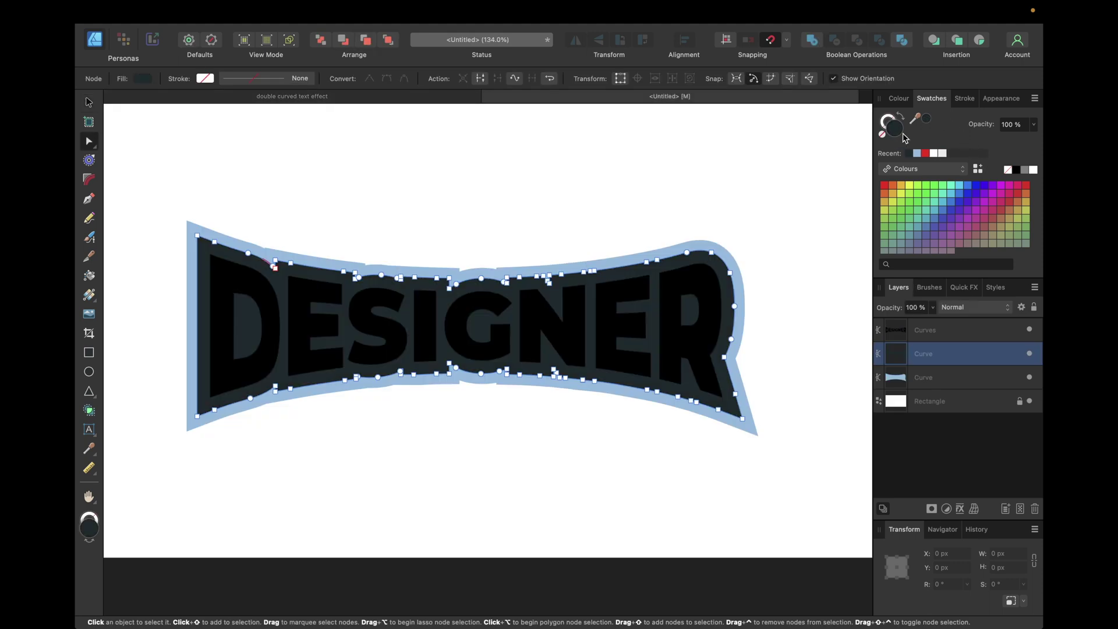
{"action": "left_click", "coordinate": [900, 134]}
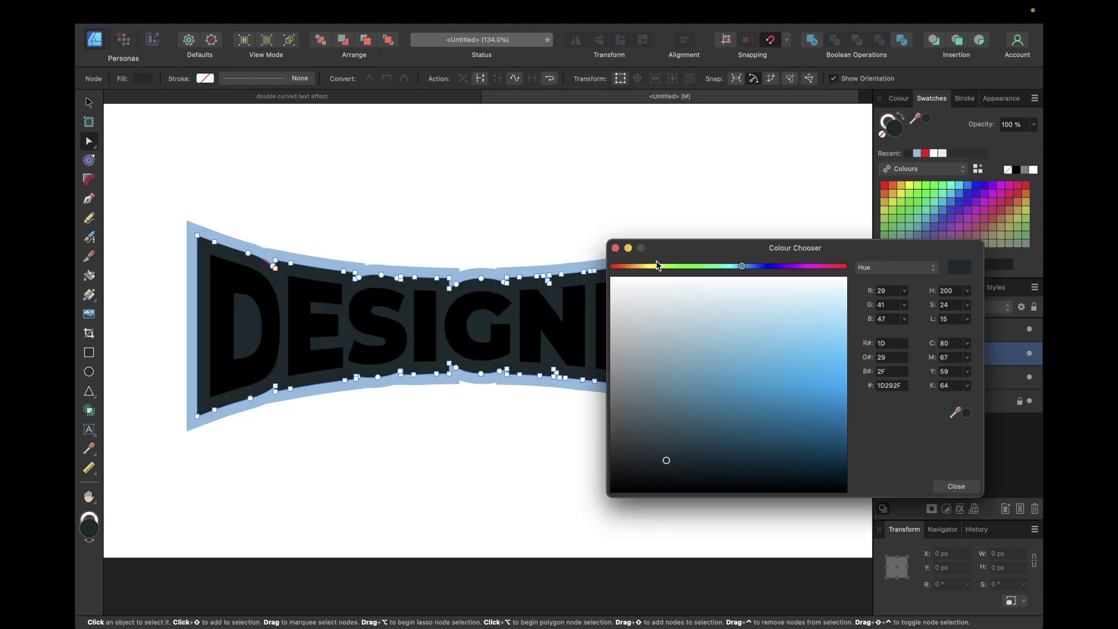
{"action": "left_click", "coordinate": [615, 248]}
Step: Fill the DESIGNER lettering with the off-white (#EEEEEF) sampled from the letters in the "double curved text effect" document, and deselect it
{"action": "left_click", "coordinate": [448, 100]}
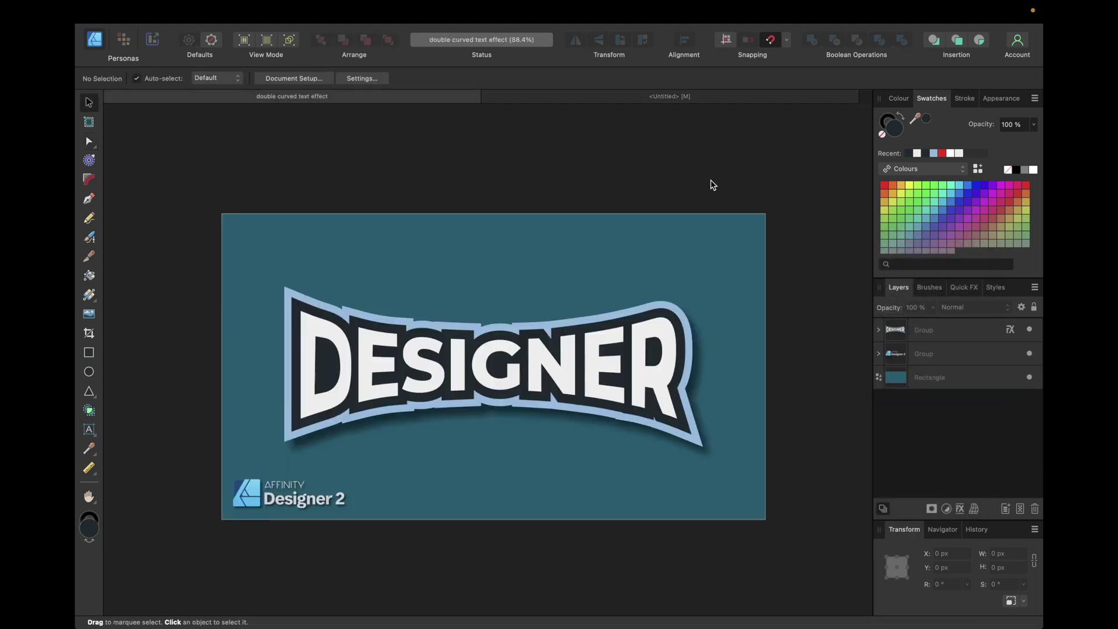
{"action": "left_click_drag", "start_coordinate": [915, 119], "coordinate": [655, 328]}
{"action": "left_click", "coordinate": [693, 96]}
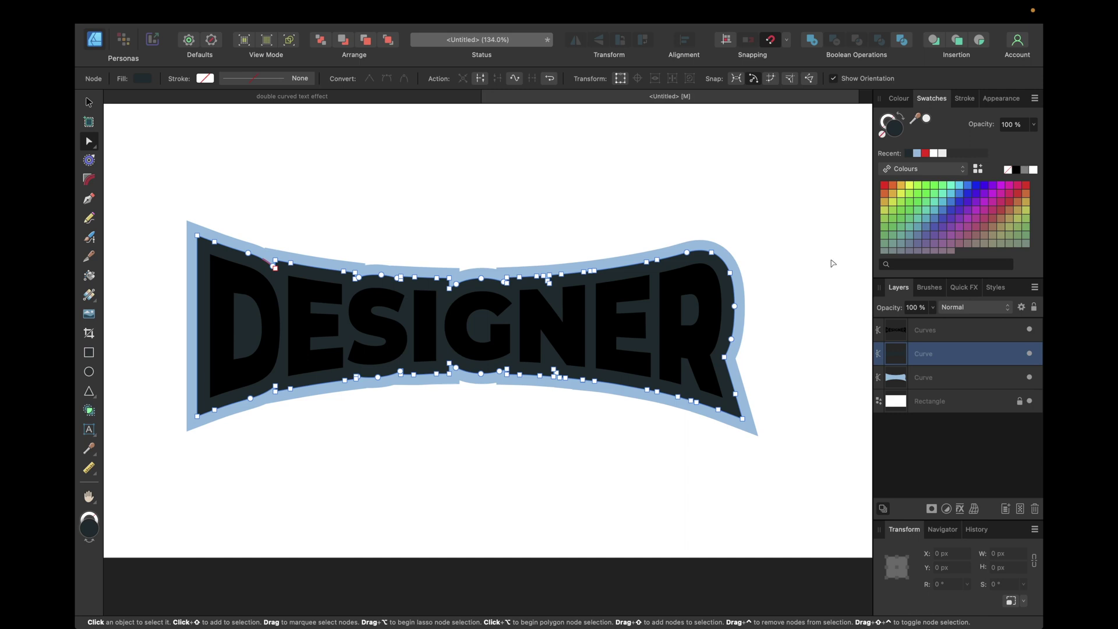
{"action": "left_click", "coordinate": [962, 332]}
{"action": "left_click", "coordinate": [926, 119]}
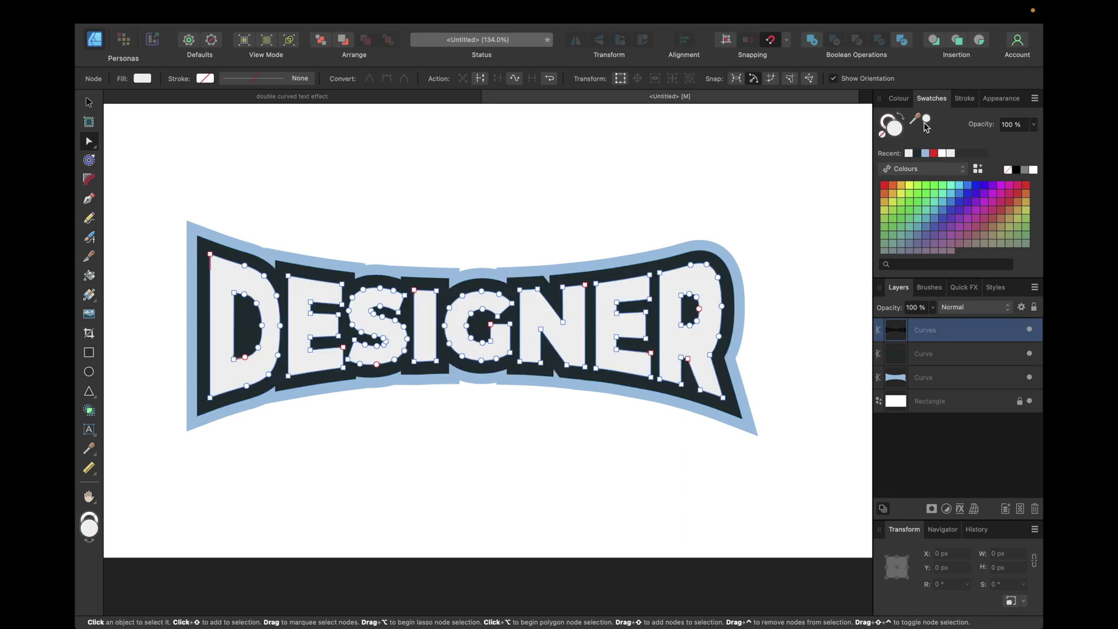
{"action": "double_click", "coordinate": [895, 129]}
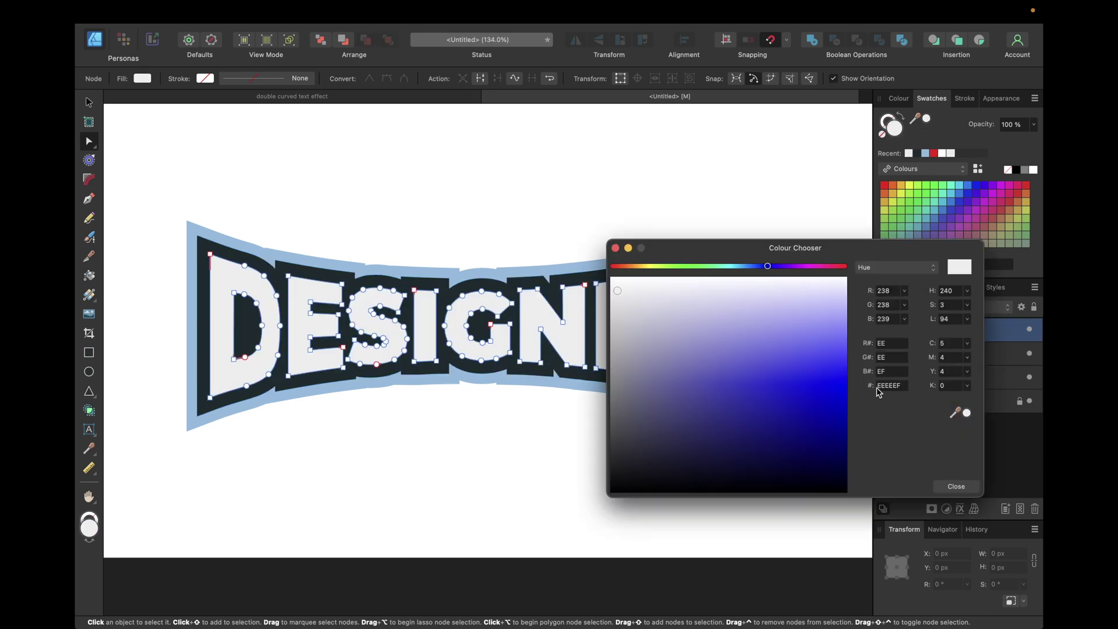
{"action": "left_click", "coordinate": [615, 247]}
{"action": "left_click", "coordinate": [572, 206]}
Step: Select the lettering and both outline shapes together and group them
{"action": "scroll", "coordinate": [572, 207], "scroll_direction": "down", "scroll_amount": 3}
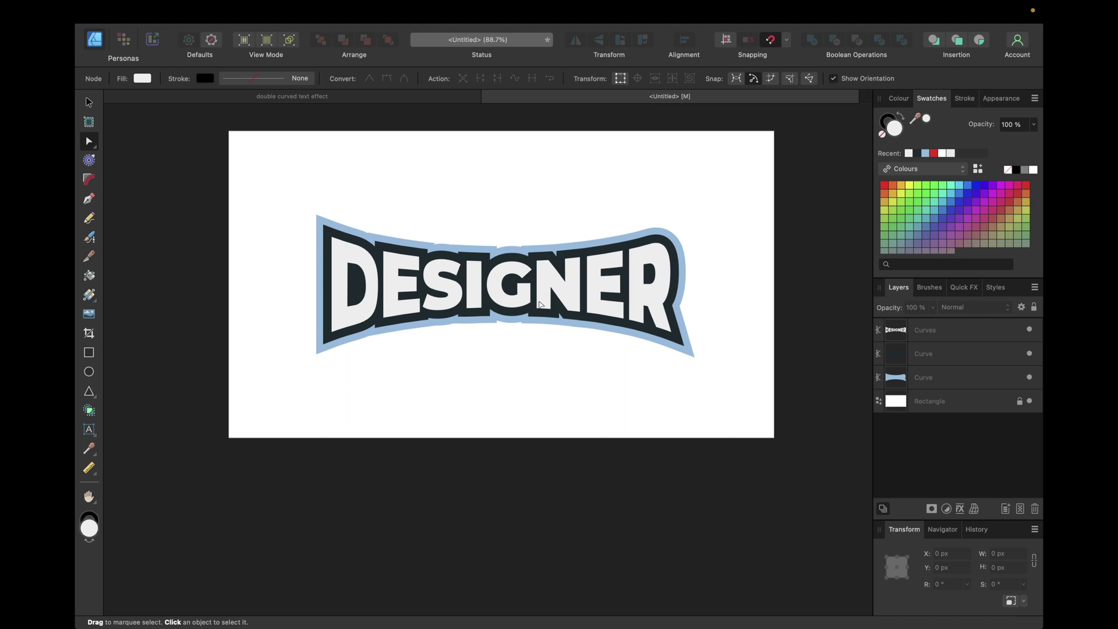
{"action": "key", "text": "v"}
{"action": "left_click_drag", "start_coordinate": [212, 162], "coordinate": [757, 397]}
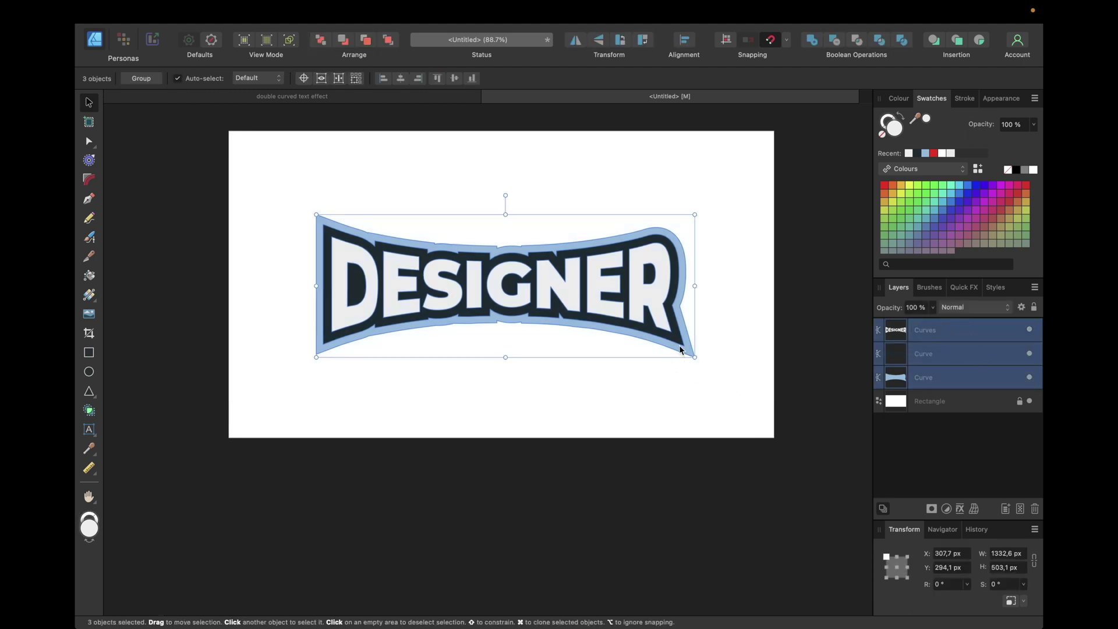
{"action": "right_click", "coordinate": [636, 309]}
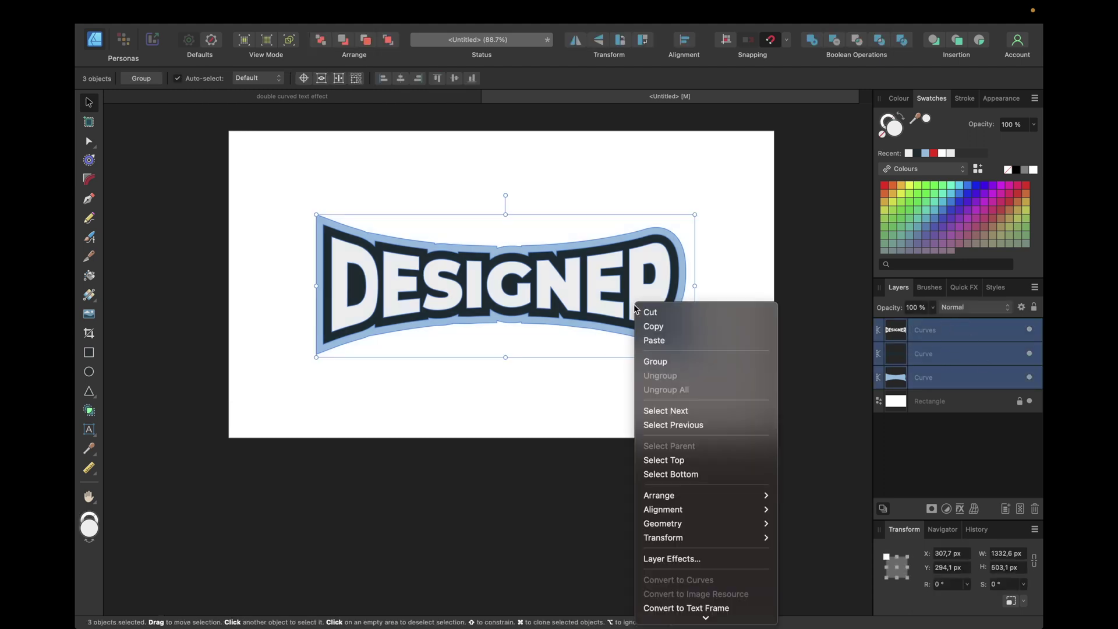
{"action": "left_click", "coordinate": [655, 361]}
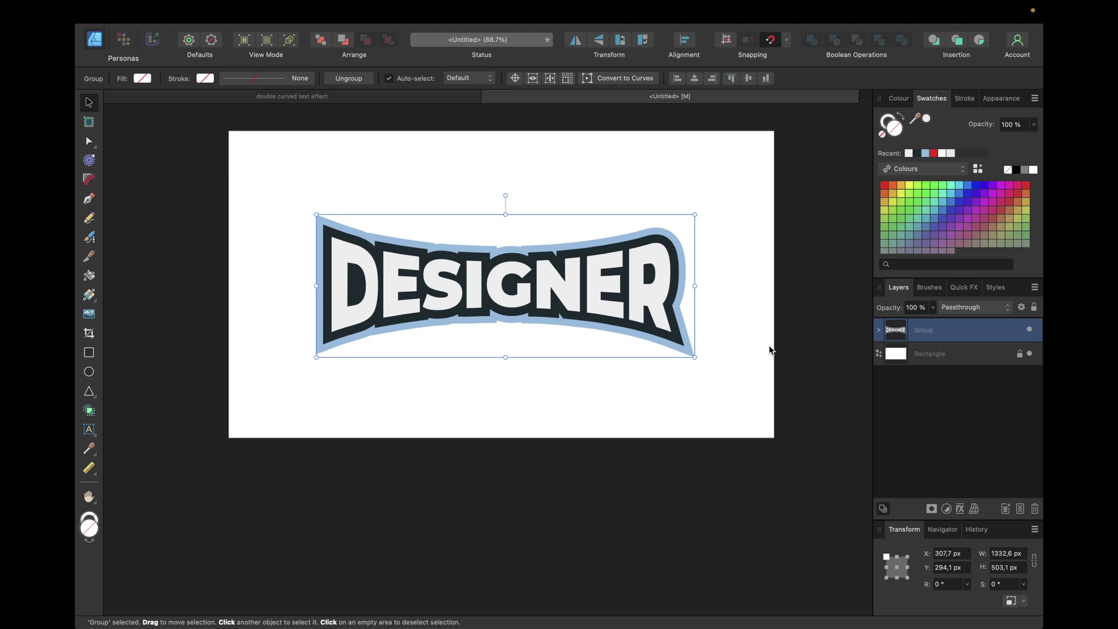
Step: Enable an outer shadow on the group and colour it with the dark slate sampled from the artwork
{"action": "left_click", "coordinate": [964, 289]}
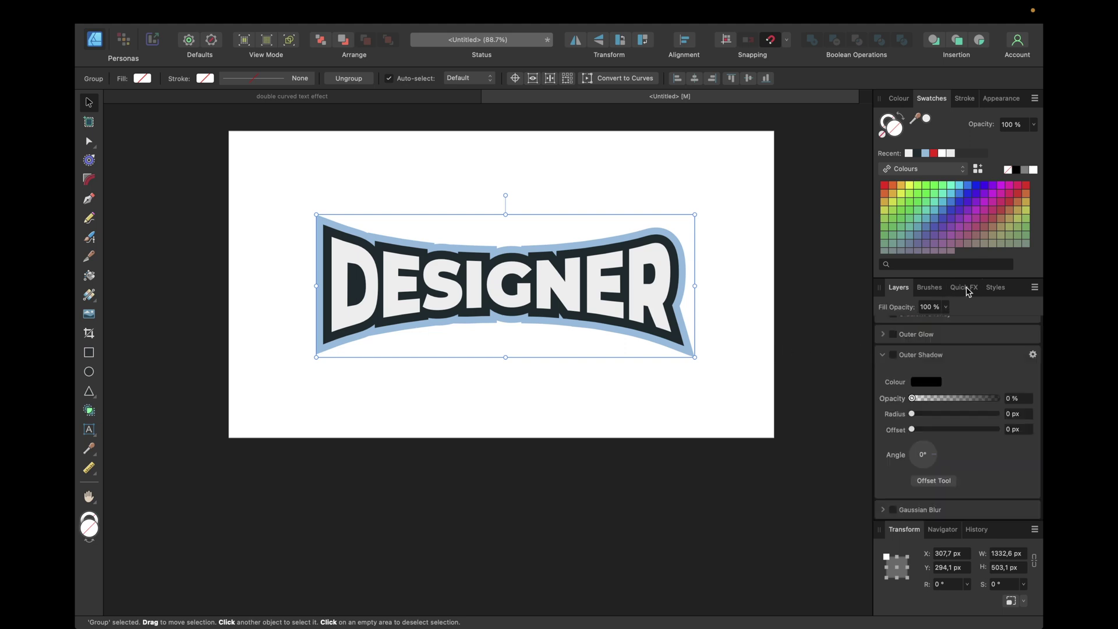
{"action": "left_click", "coordinate": [894, 355]}
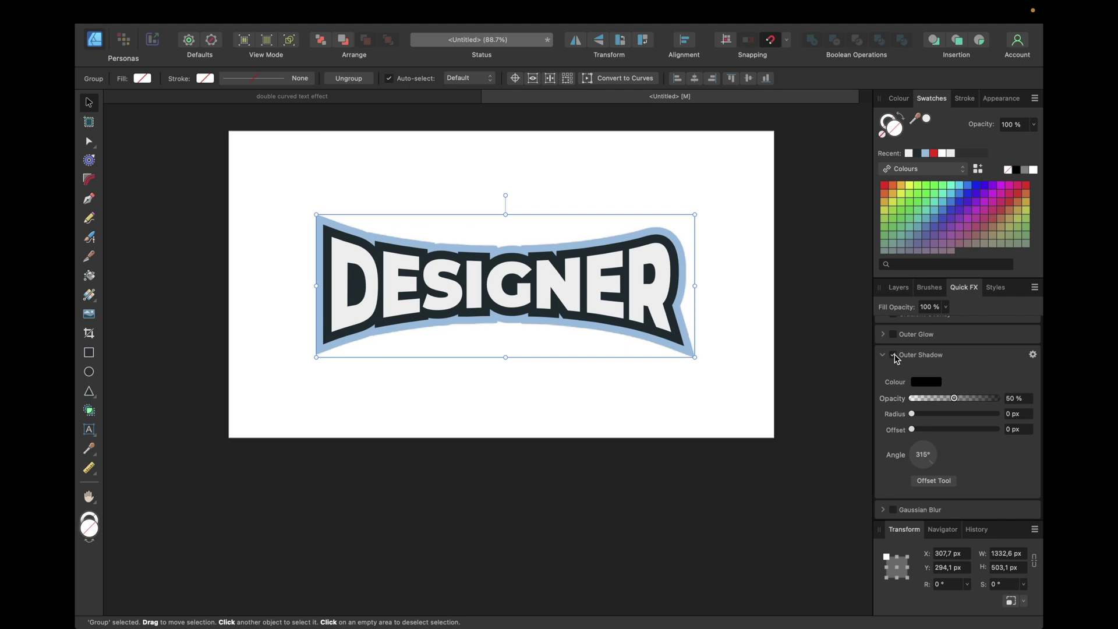
{"action": "left_click", "coordinate": [924, 382]}
{"action": "left_click_drag", "start_coordinate": [1022, 402], "coordinate": [673, 288]}
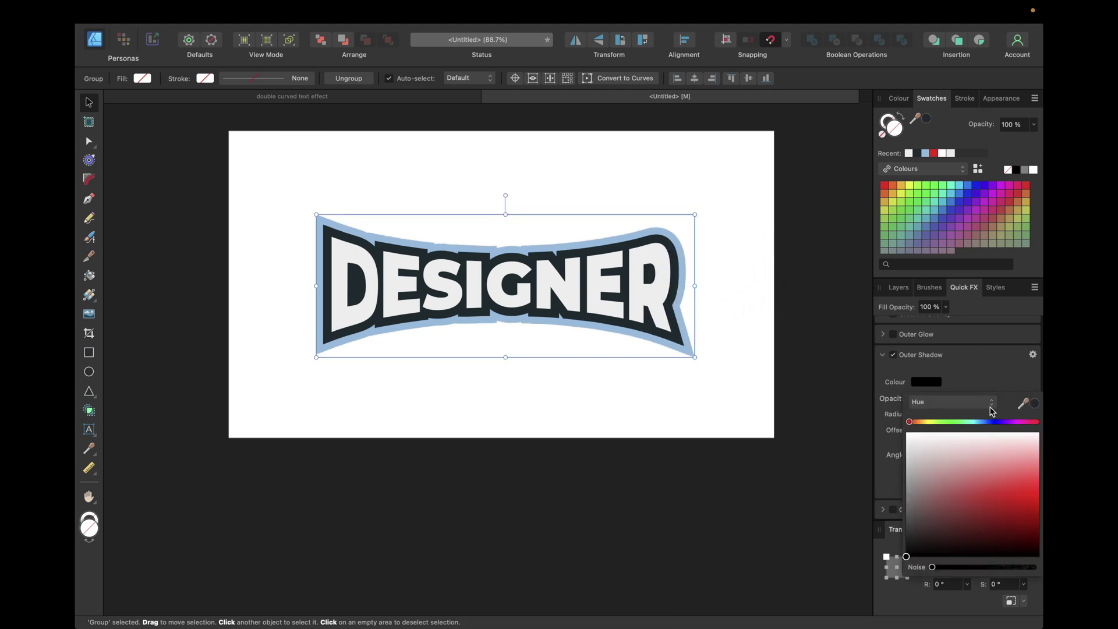
{"action": "left_click", "coordinate": [1034, 404]}
{"action": "left_click", "coordinate": [965, 378]}
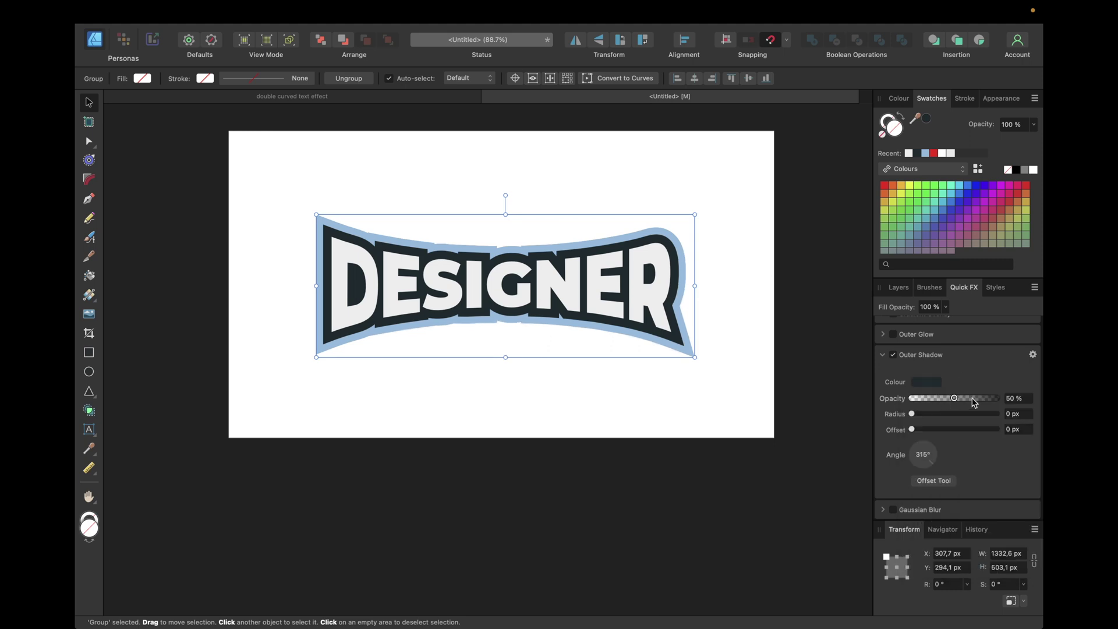
Step: Set the outer shadow's opacity to 60 %, radius to 30 px and offset to 30 px, and deselect the group
{"action": "left_click", "coordinate": [1004, 399]}
{"action": "type", "text": "60"}
{"action": "key", "text": "Return"}
{"action": "left_click", "coordinate": [1007, 415]}
{"action": "type", "text": "30"}
{"action": "key", "text": "Return"}
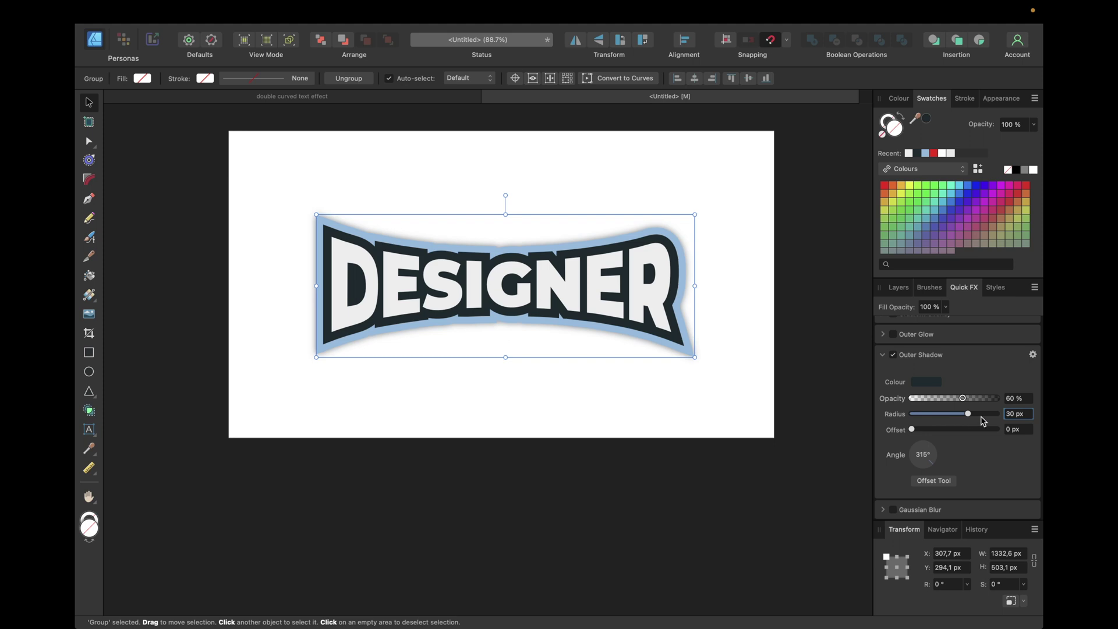
{"action": "left_click", "coordinate": [1008, 430]}
{"action": "type", "text": "30"}
{"action": "key", "text": "Return"}
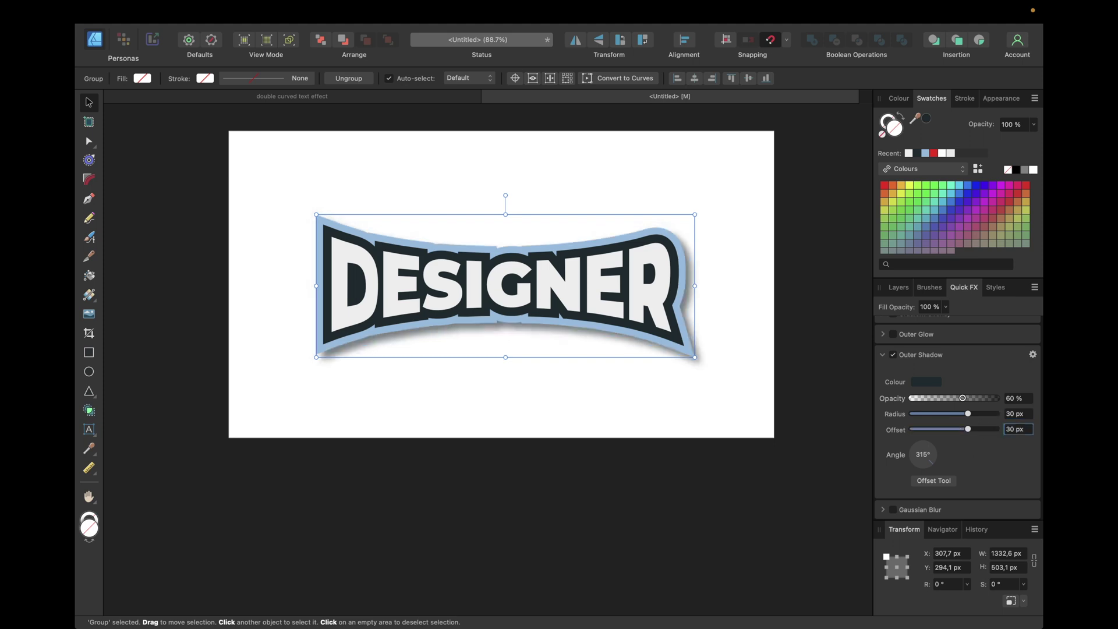
{"action": "left_click", "coordinate": [898, 287]}
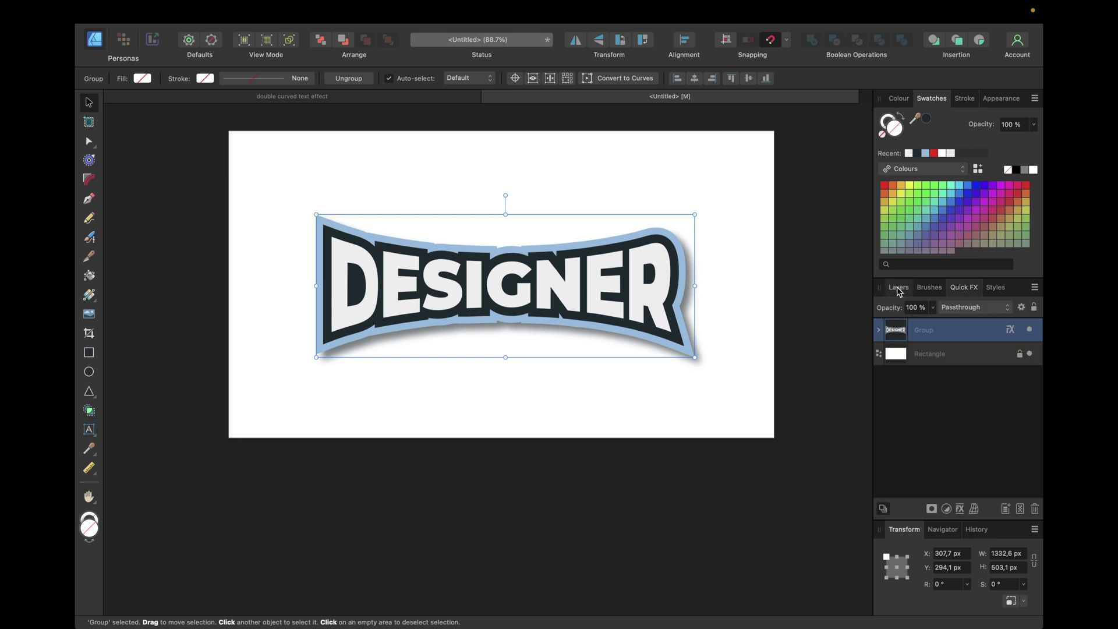
{"action": "left_click", "coordinate": [821, 294]}
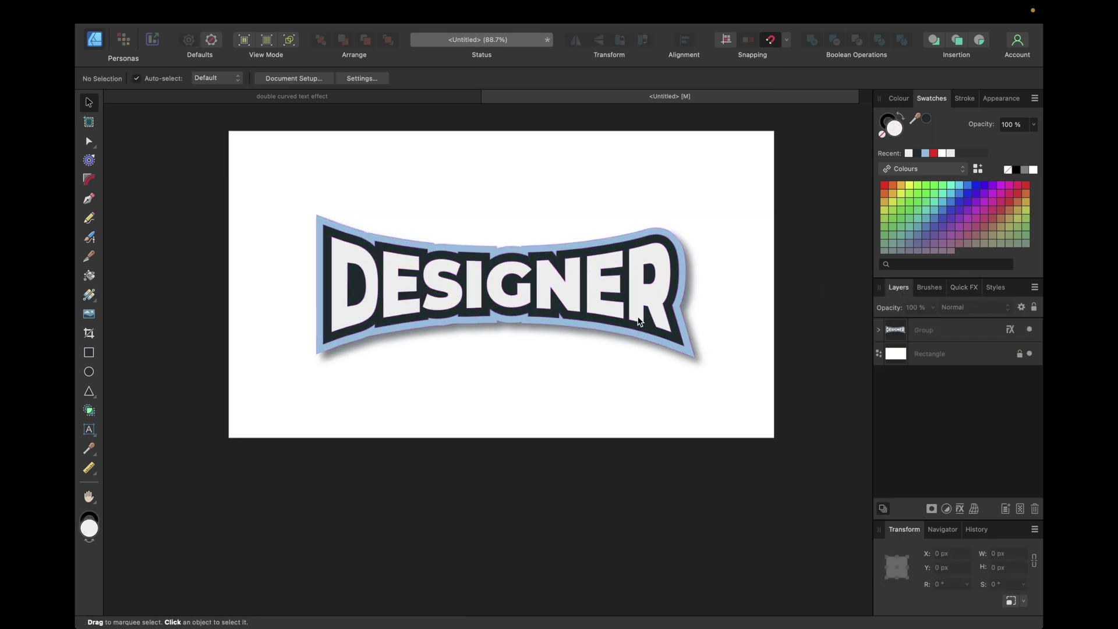